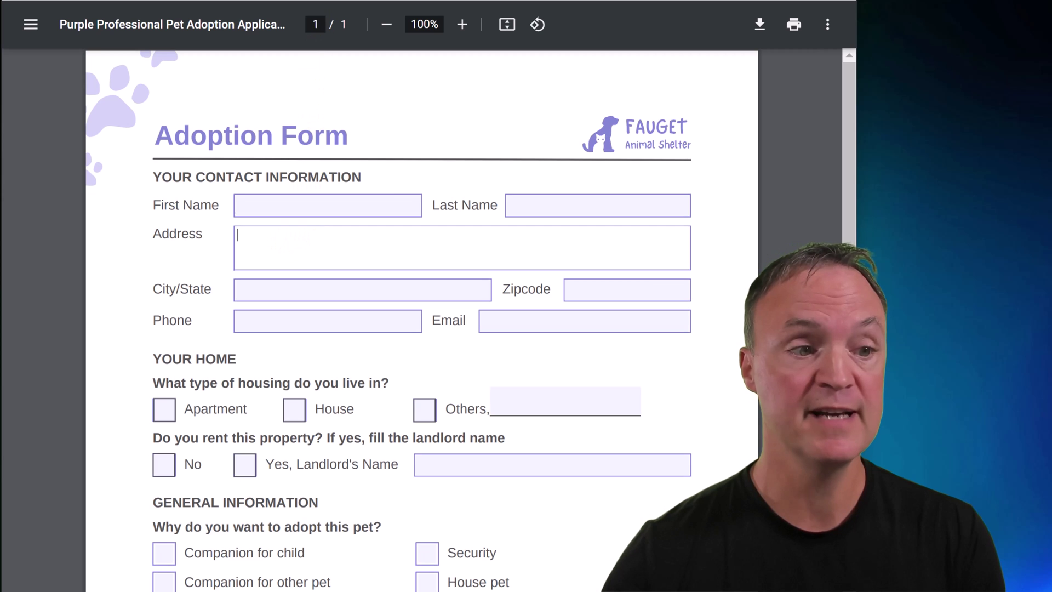
- In Chrome's PDF viewer, enter a sample first name and tick the Apartment checkbox
click(268, 207)
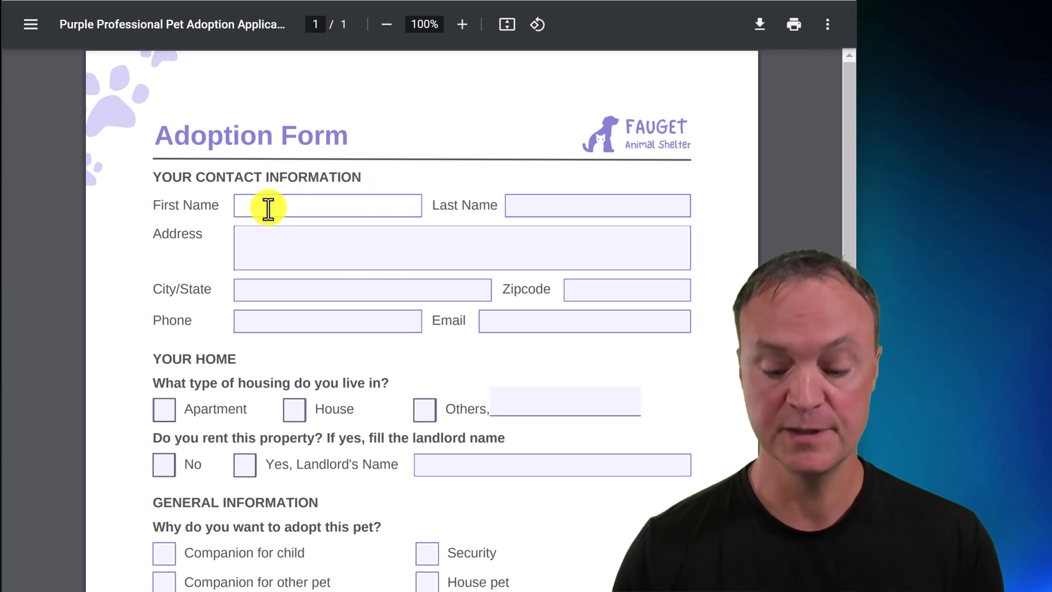
text(Jame)
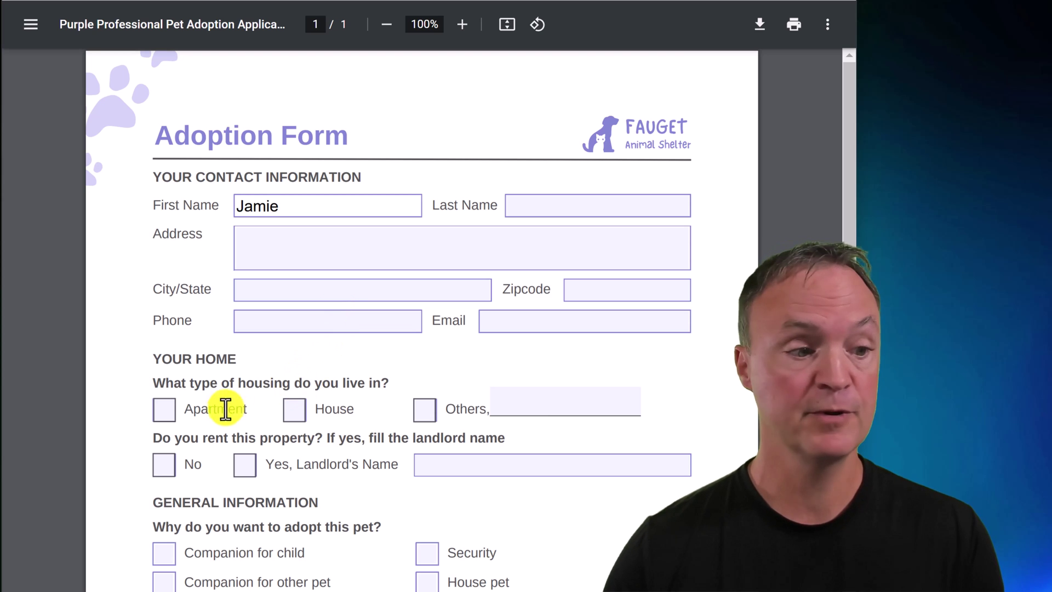
click(165, 411)
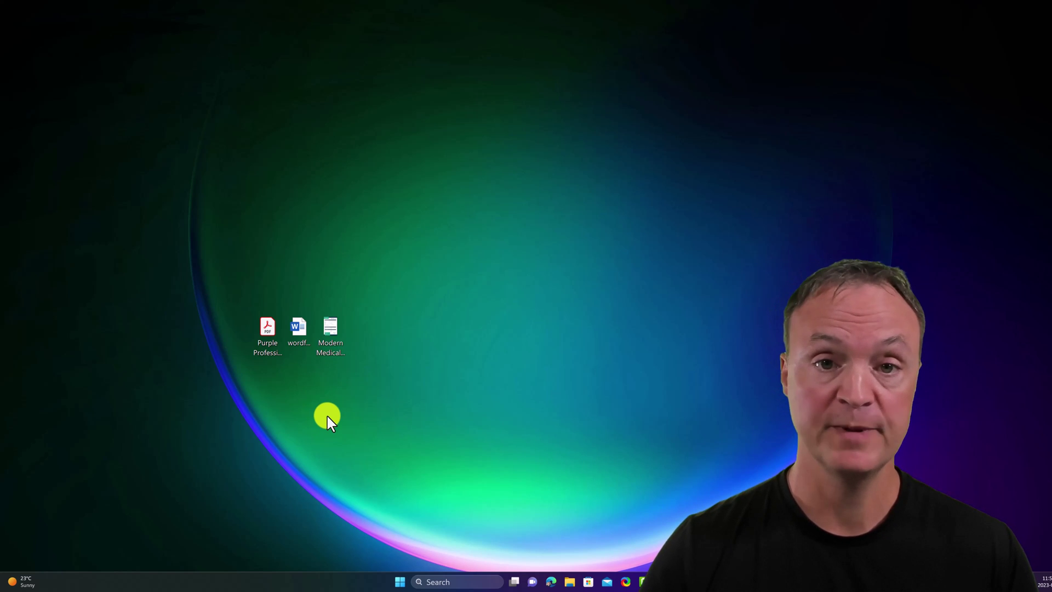
- Search 'ad' from the Start menu and launch Adobe Acrobat
click(401, 582)
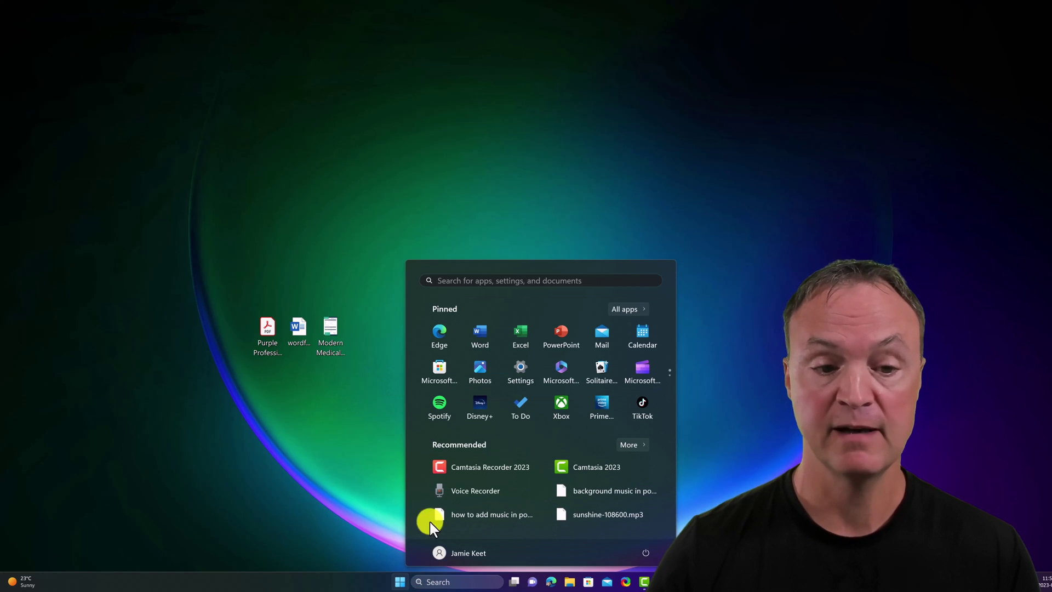
click(470, 281)
text(ad)
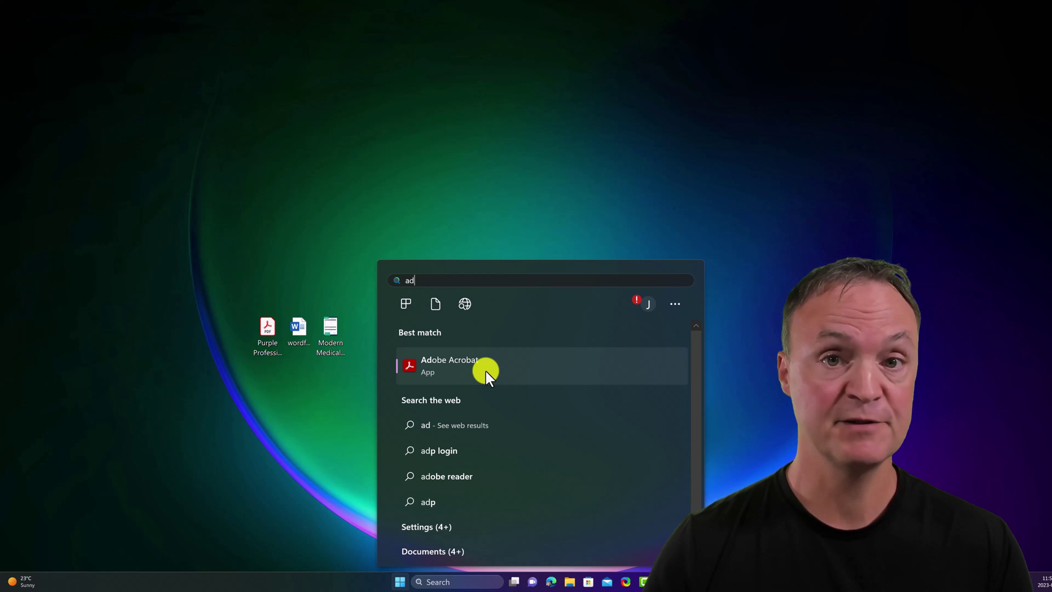
click(268, 331)
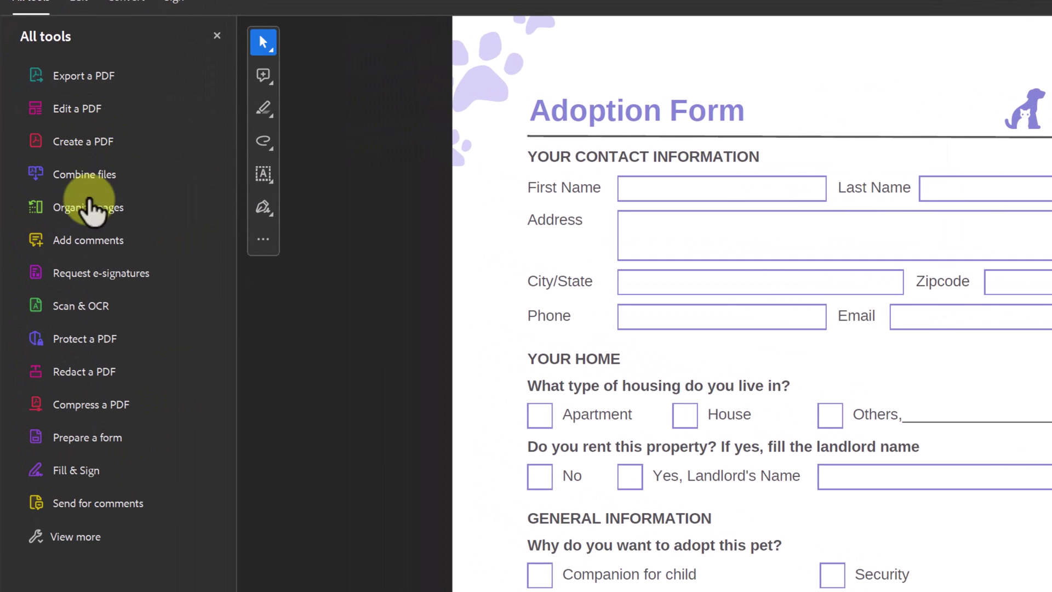
- Use Prepare a form > Create form to auto-detect fields, check Address, then preview
click(110, 446)
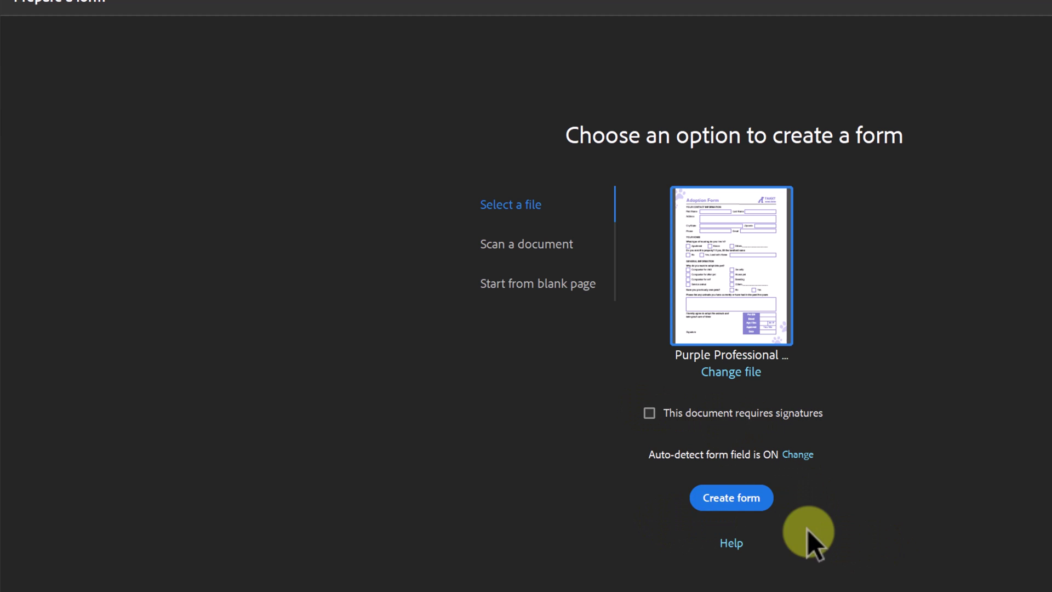
click(756, 498)
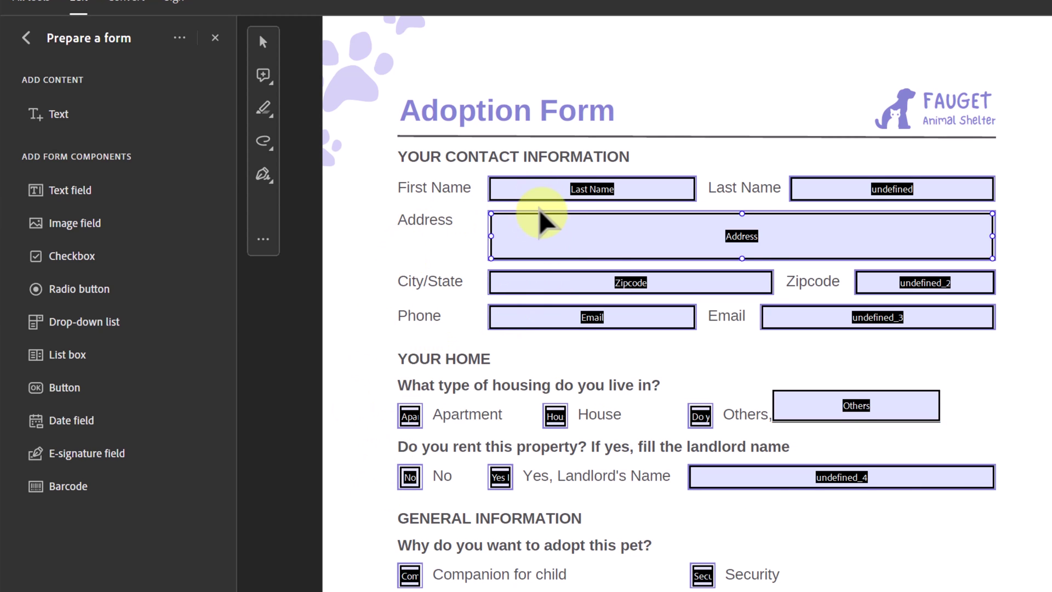
click(500, 247)
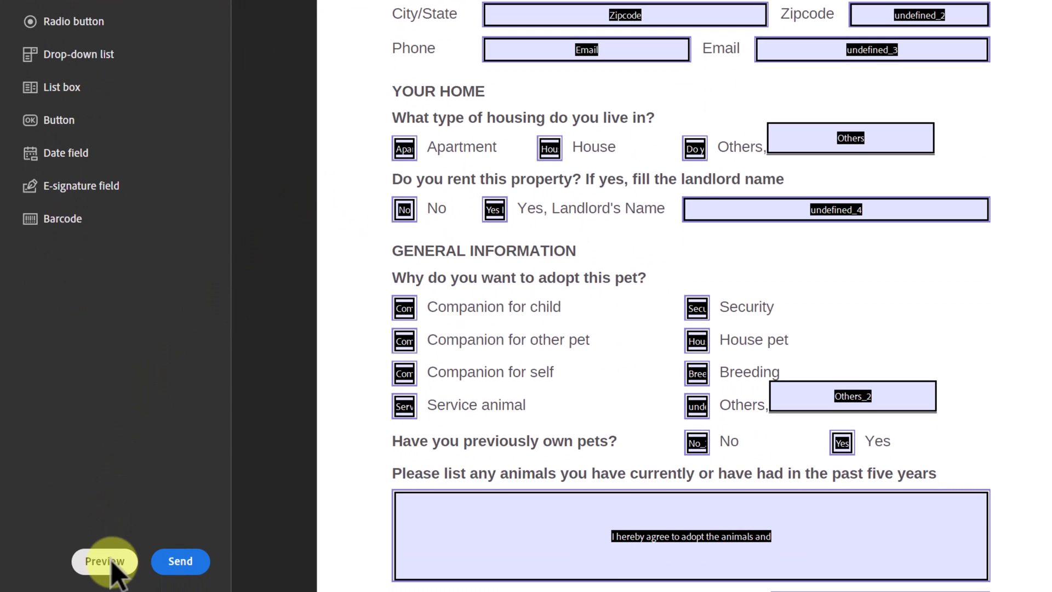
click(104, 561)
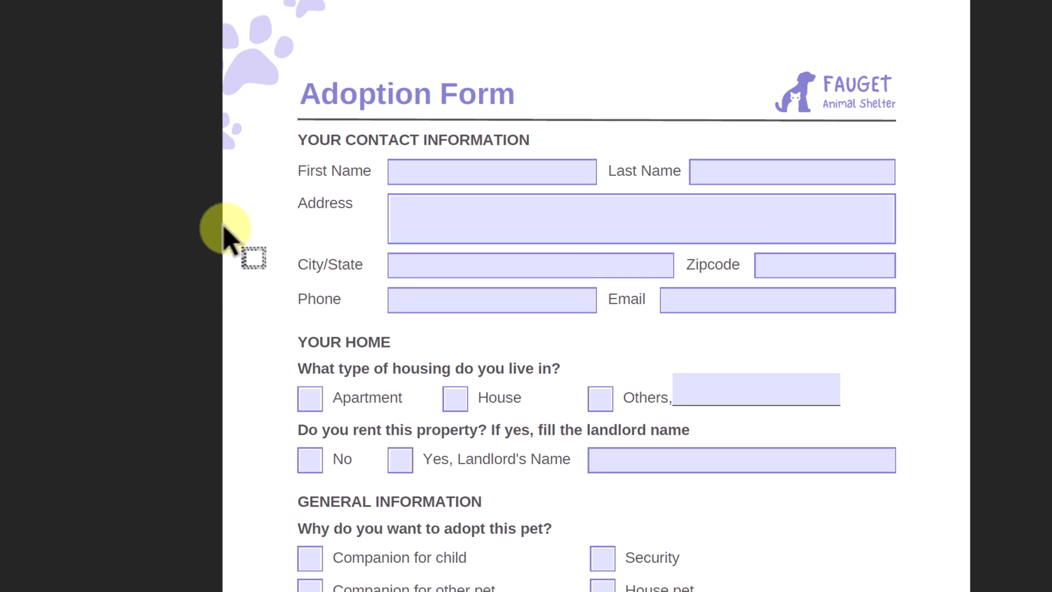
- Enter a sample first name and surname in the First Name and Last Name fields
click(432, 174)
text(Jamie)
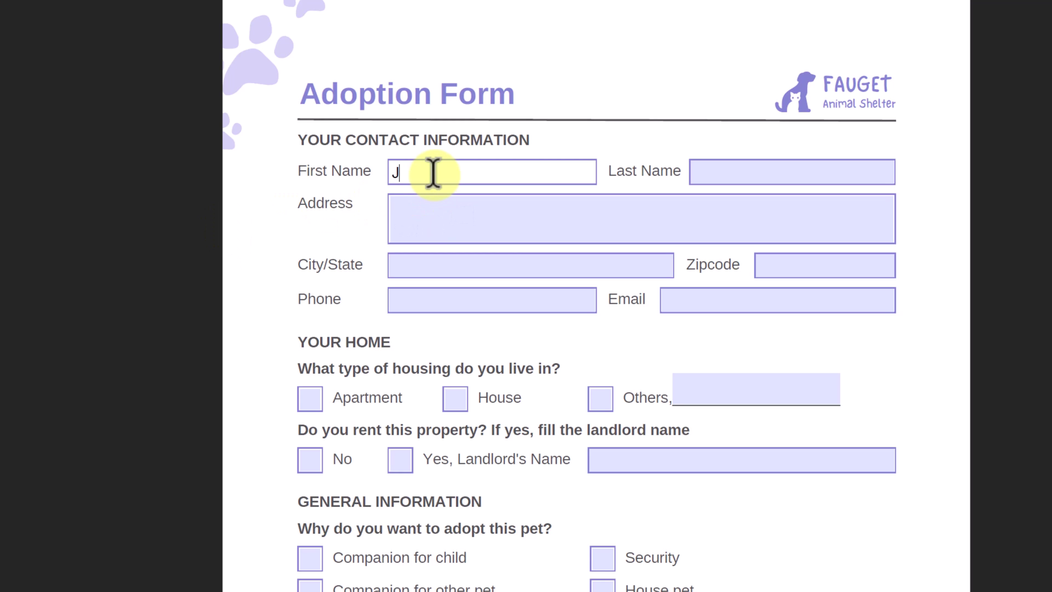
click(714, 174)
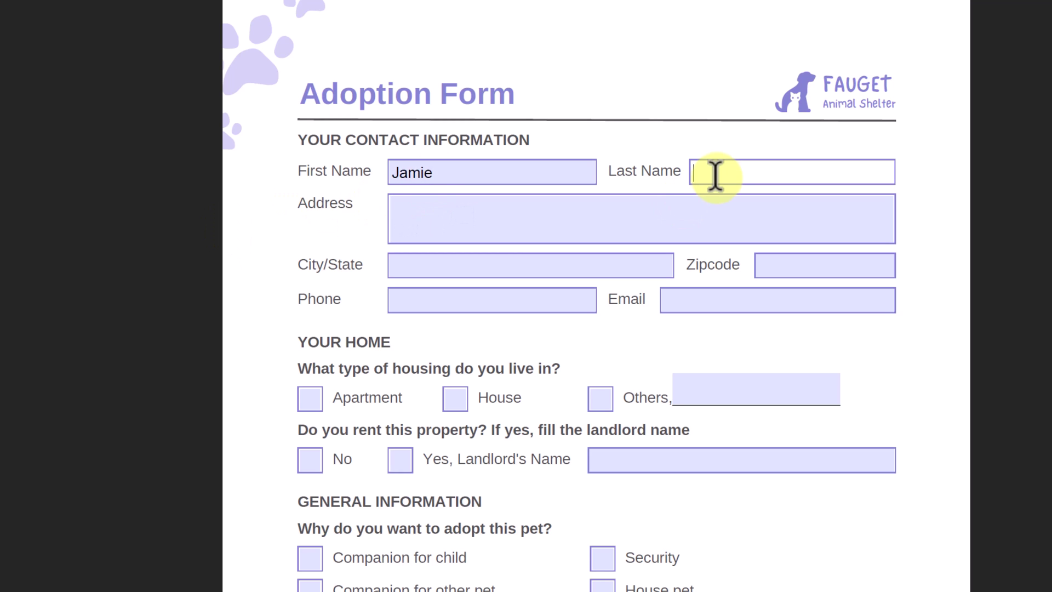
text(Keet)
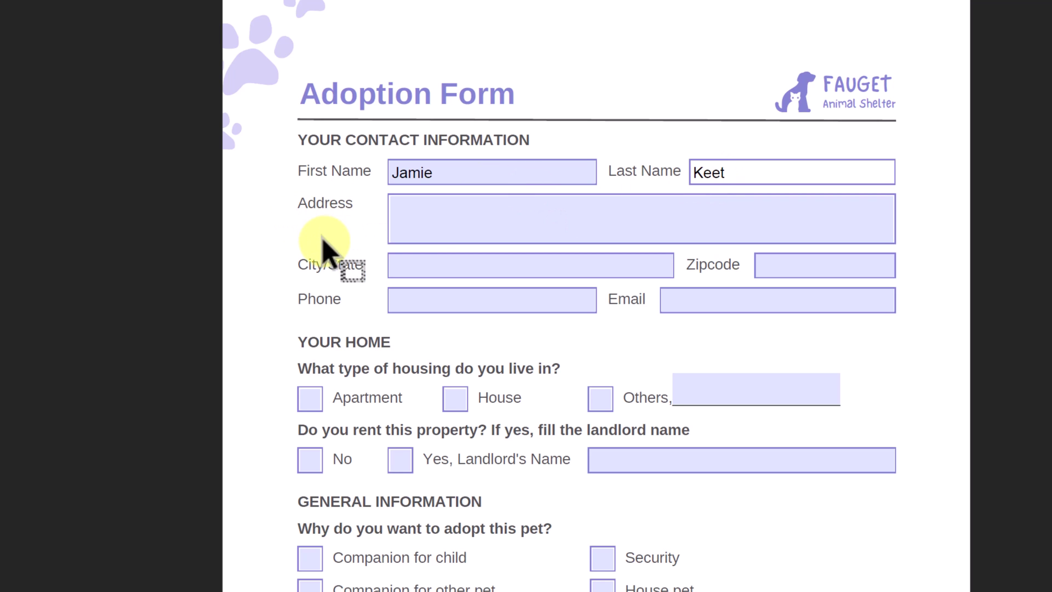
- Try ticking the Apartment and Others checkboxes, then focus the Address field
click(309, 400)
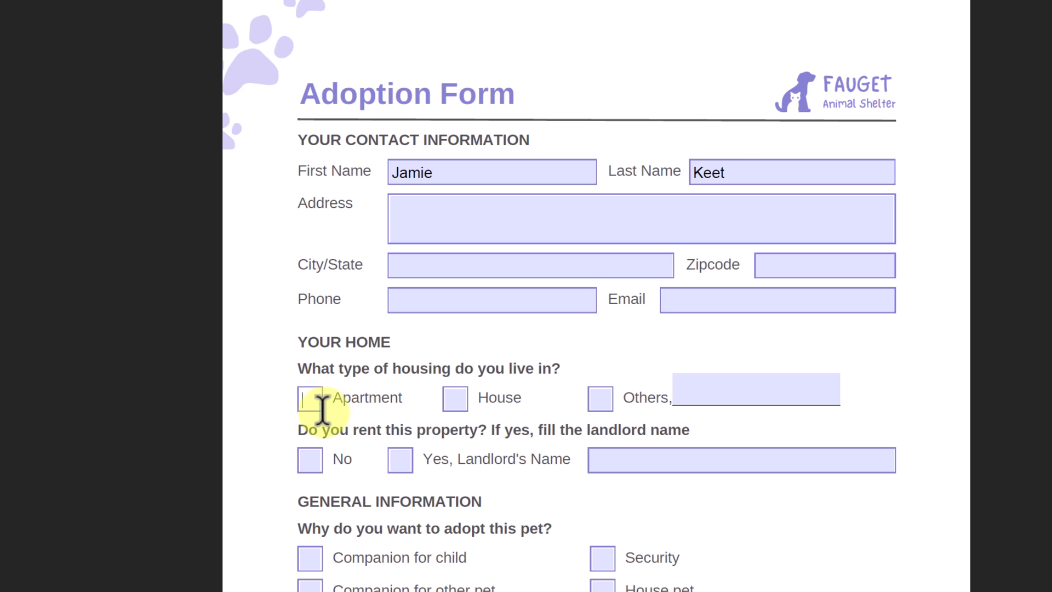
click(601, 399)
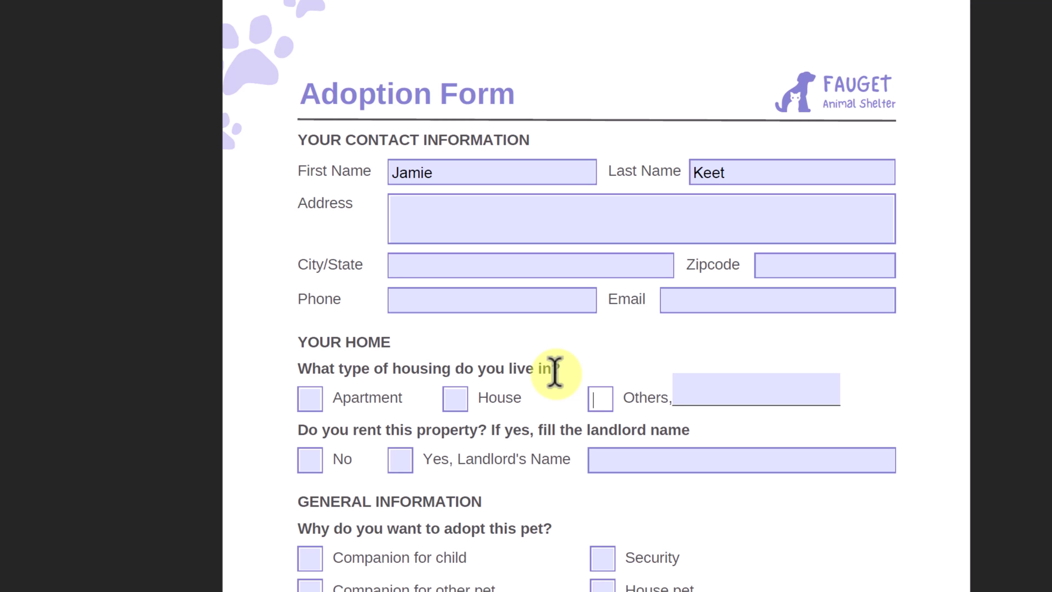
scroll(547, 366, down, 4)
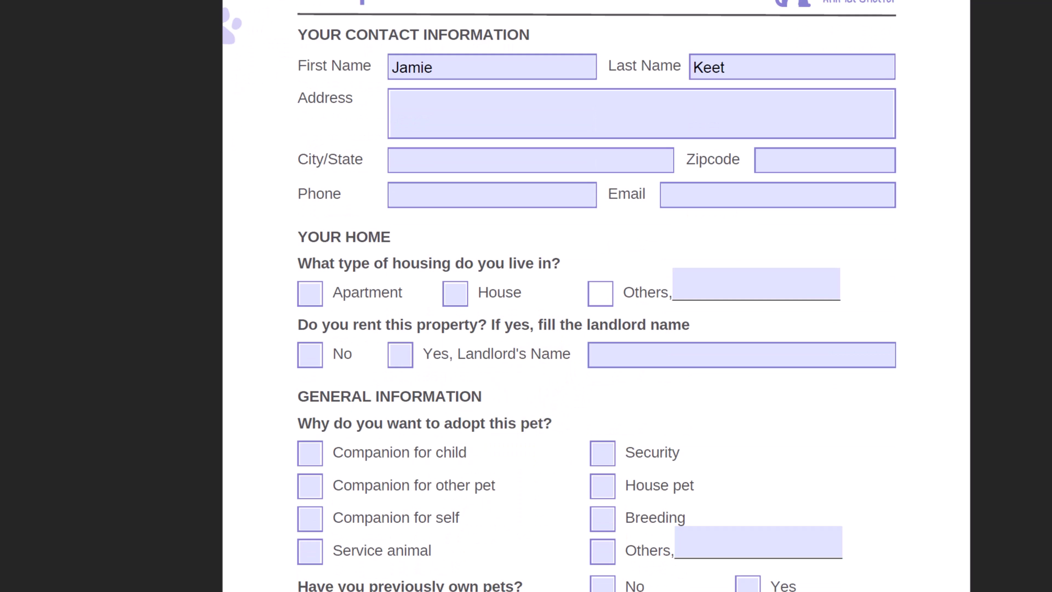
scroll(437, 508, up, 4)
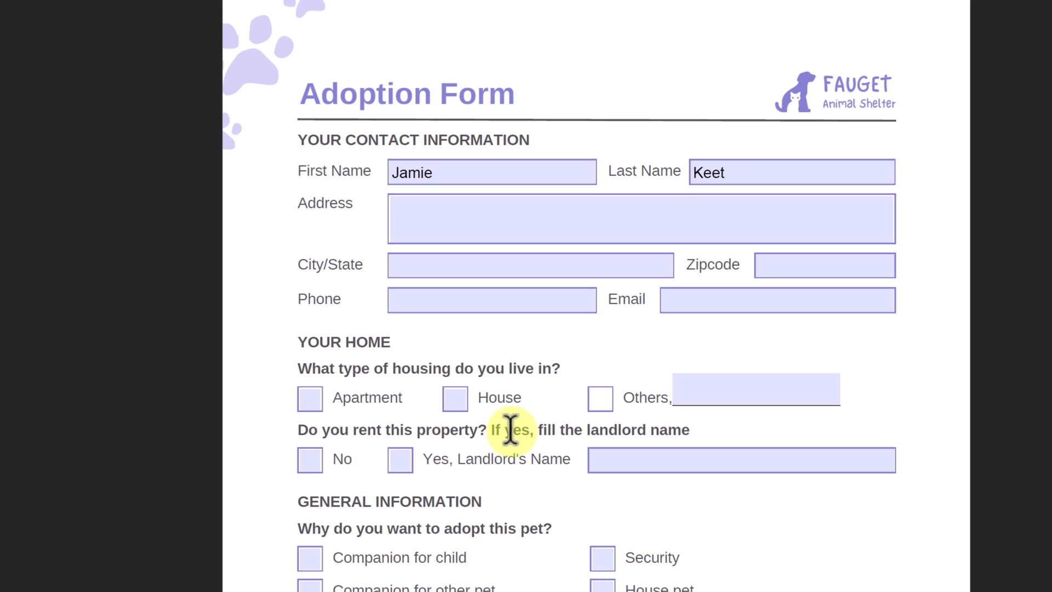
click(699, 217)
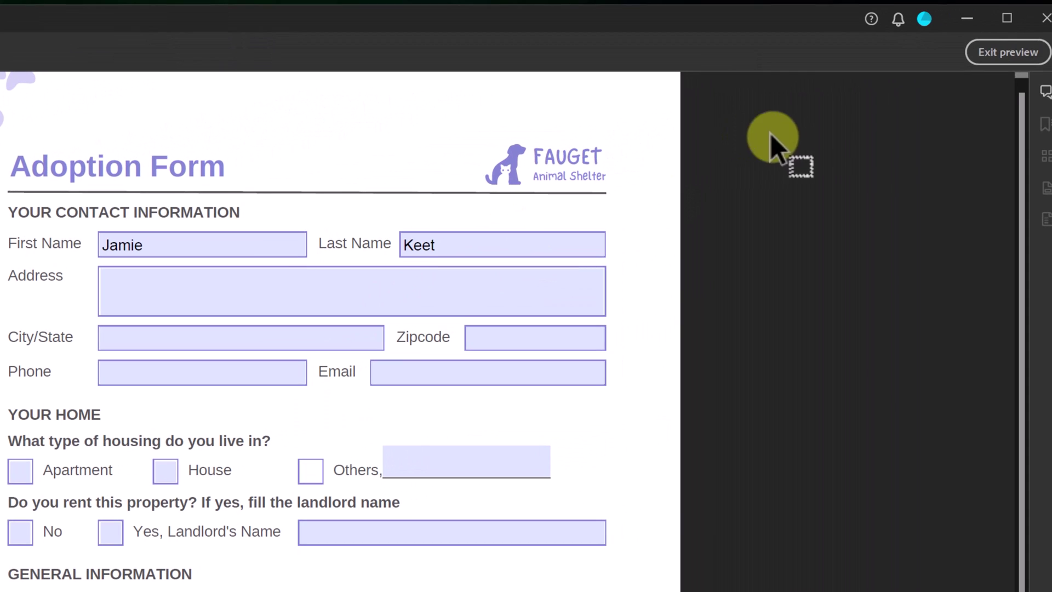
- Exit preview and inspect the First Name, Last Name and Phone fields' auto-assigned names
click(993, 54)
click(844, 362)
click(537, 240)
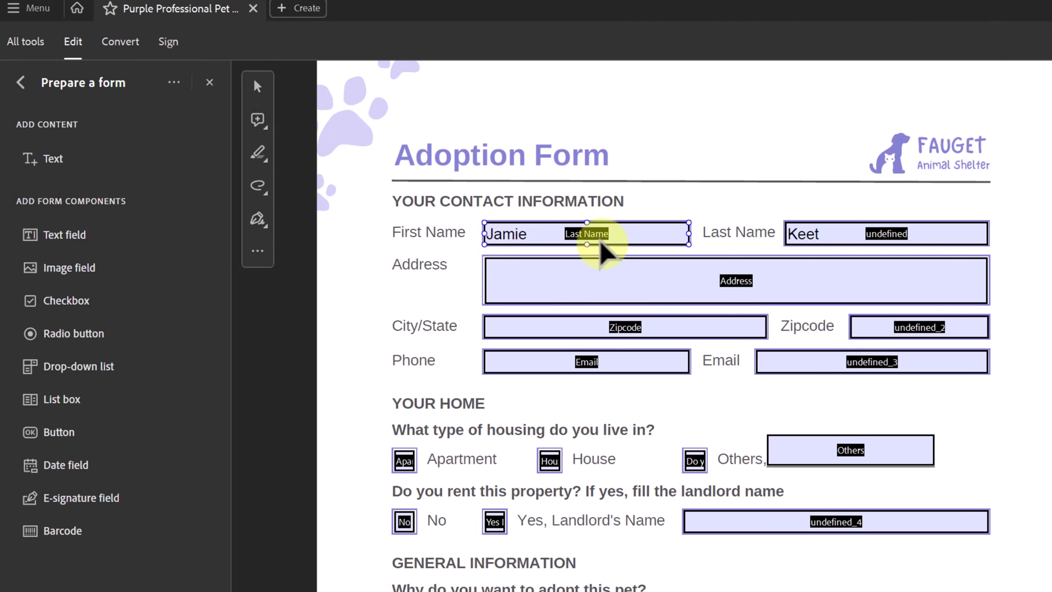
click(438, 241)
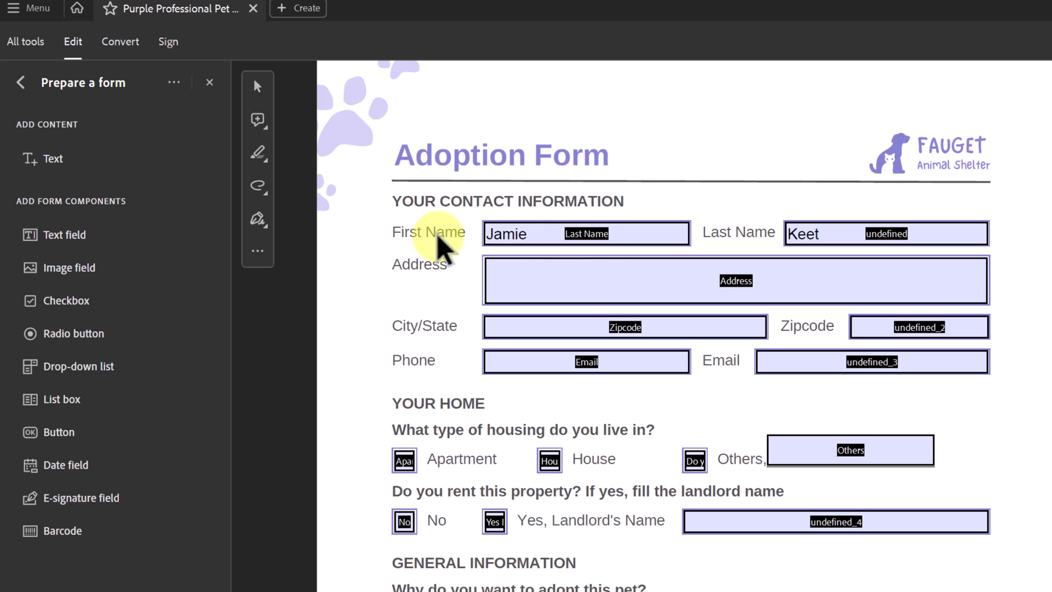
click(619, 241)
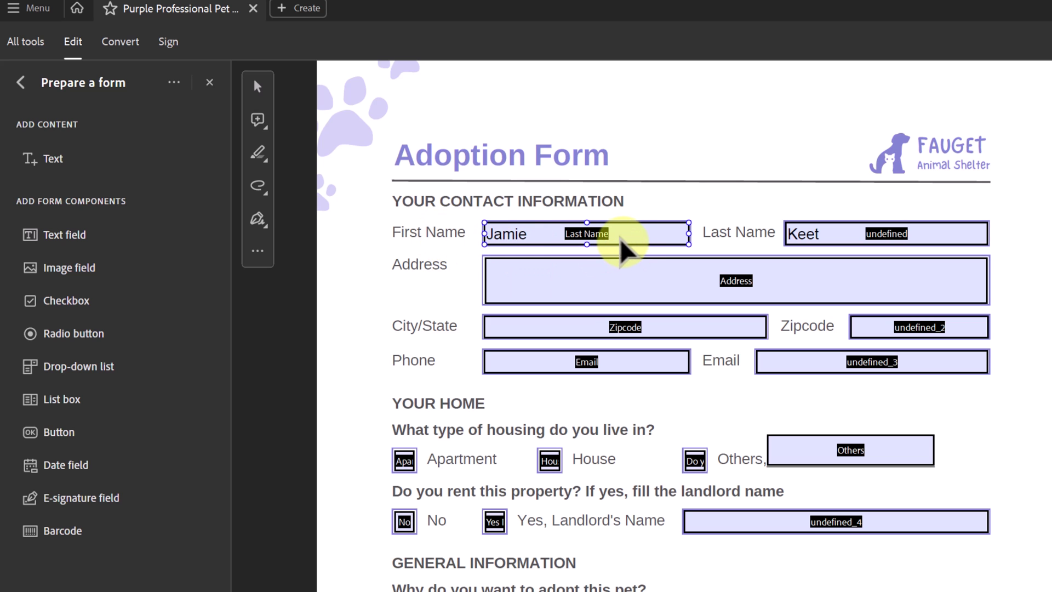
click(882, 252)
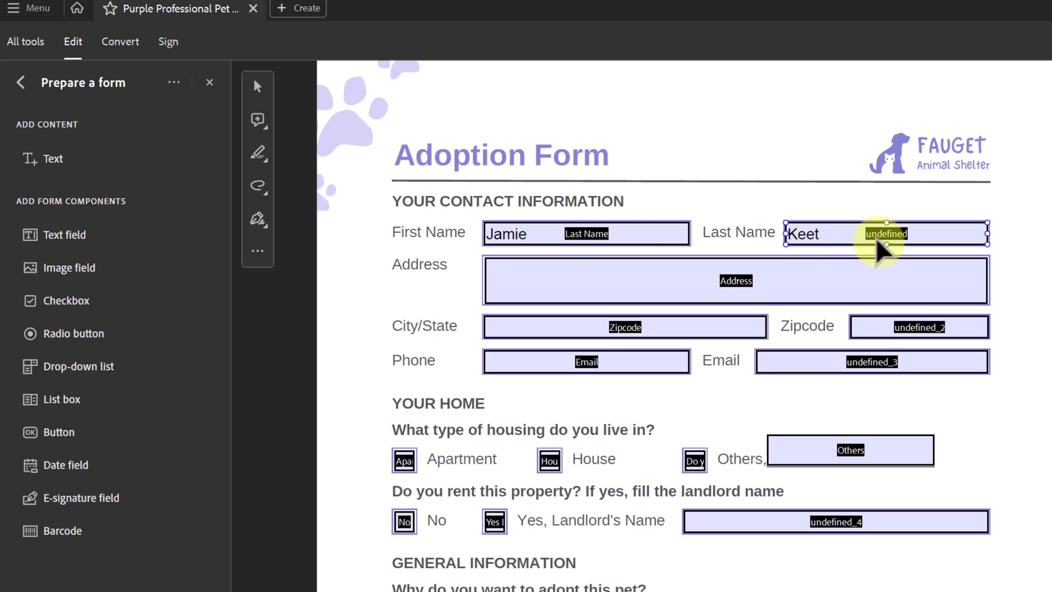
click(881, 252)
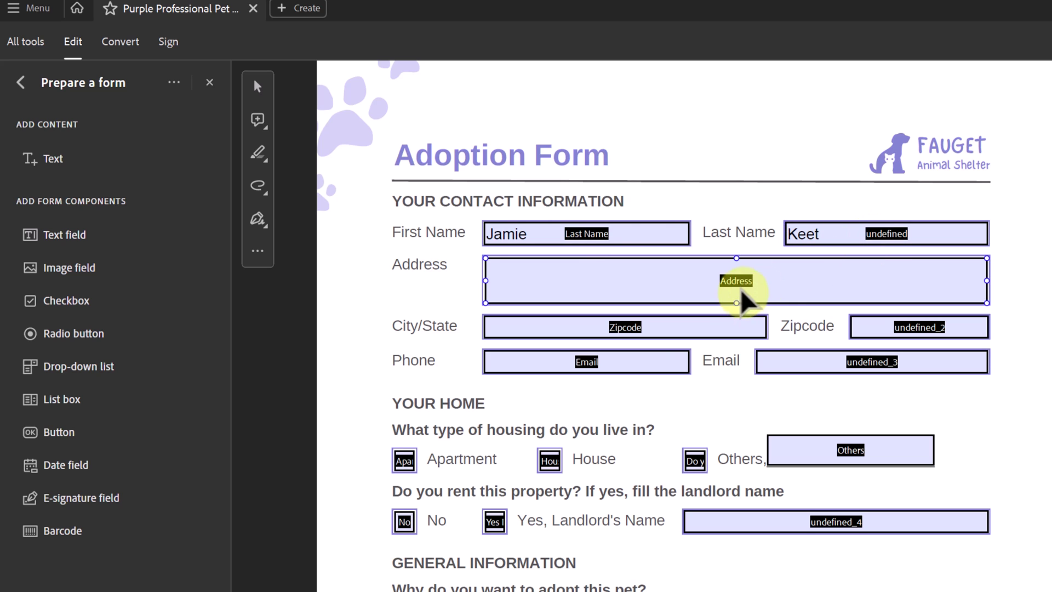
click(612, 359)
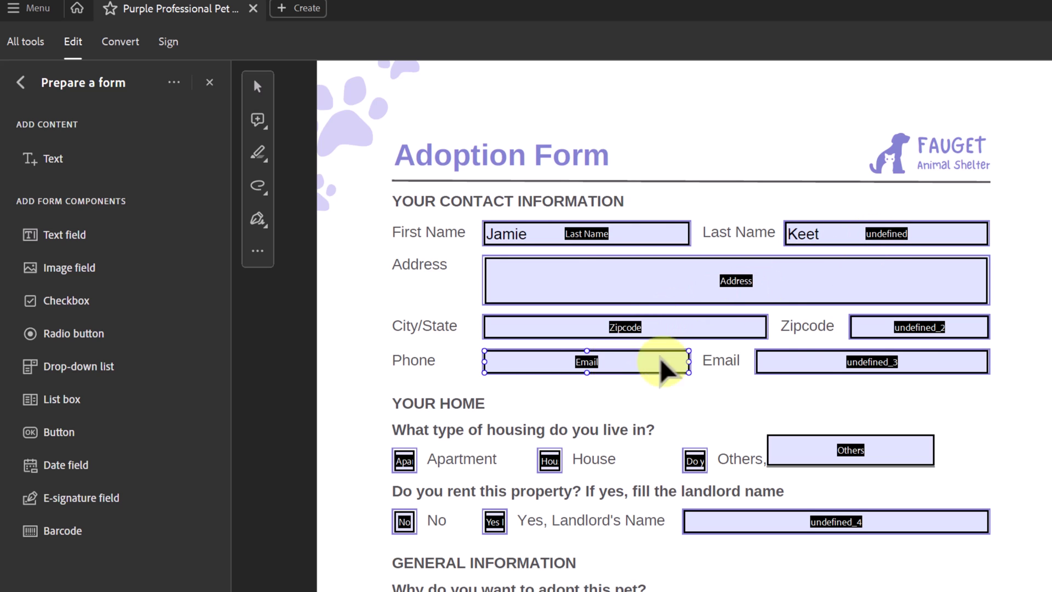
click(751, 413)
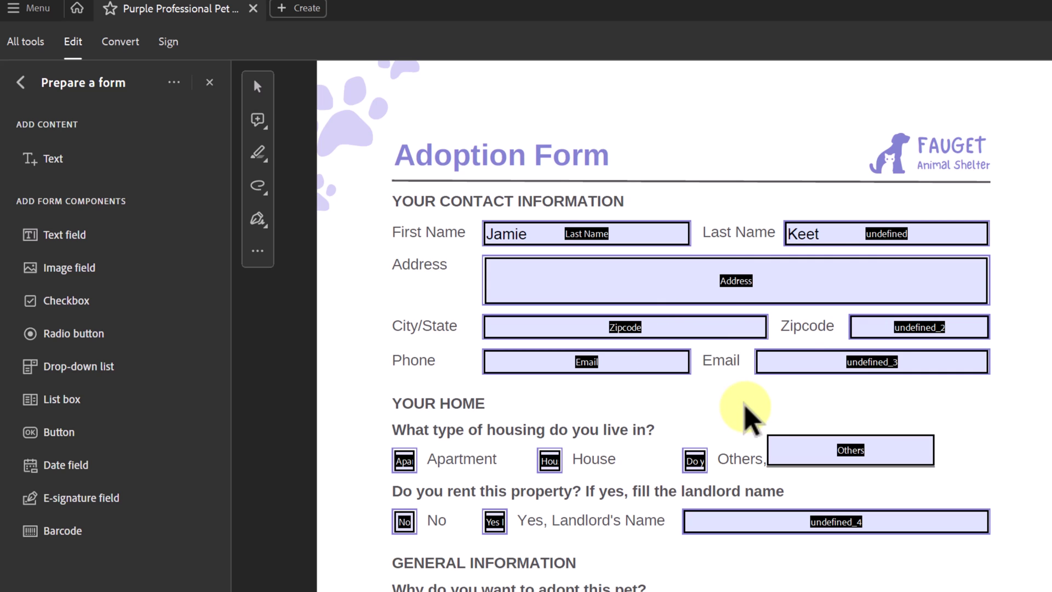
click(540, 232)
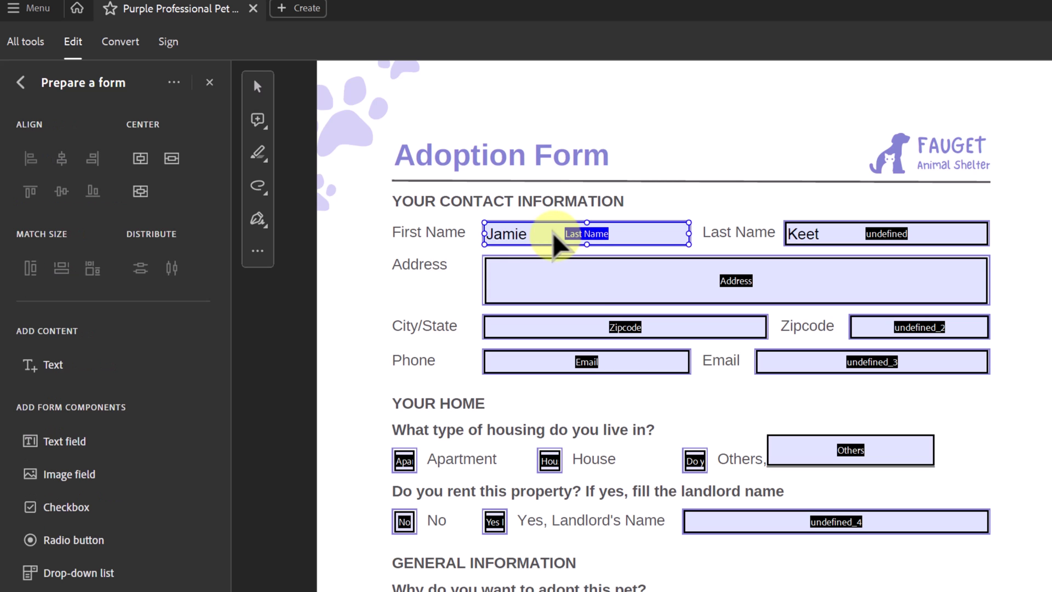
- Open the first-name field's properties and set its name to First Name
double_click(555, 234)
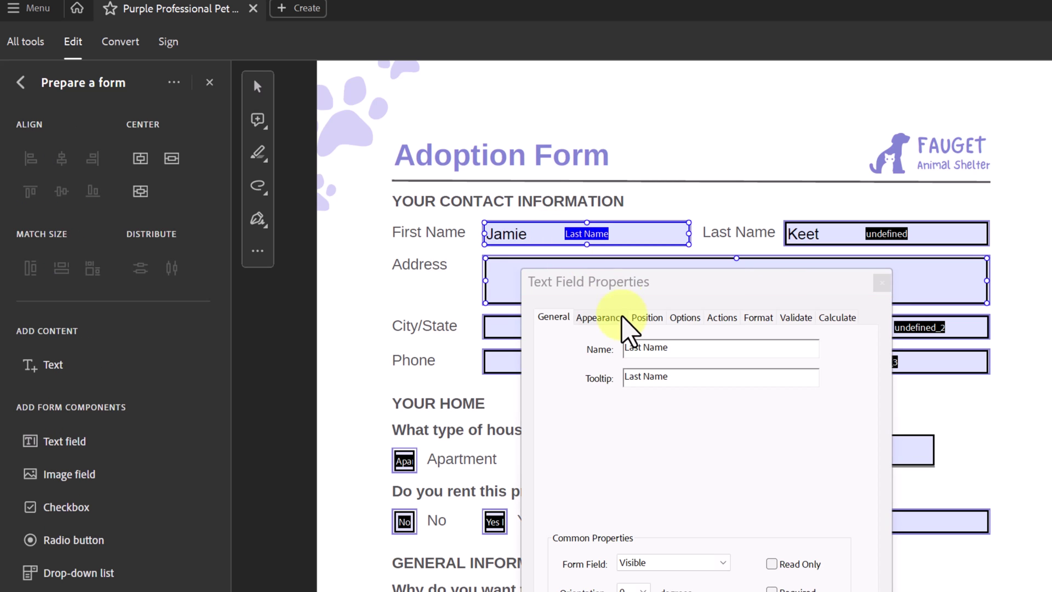
drag(677, 299, 677, 272)
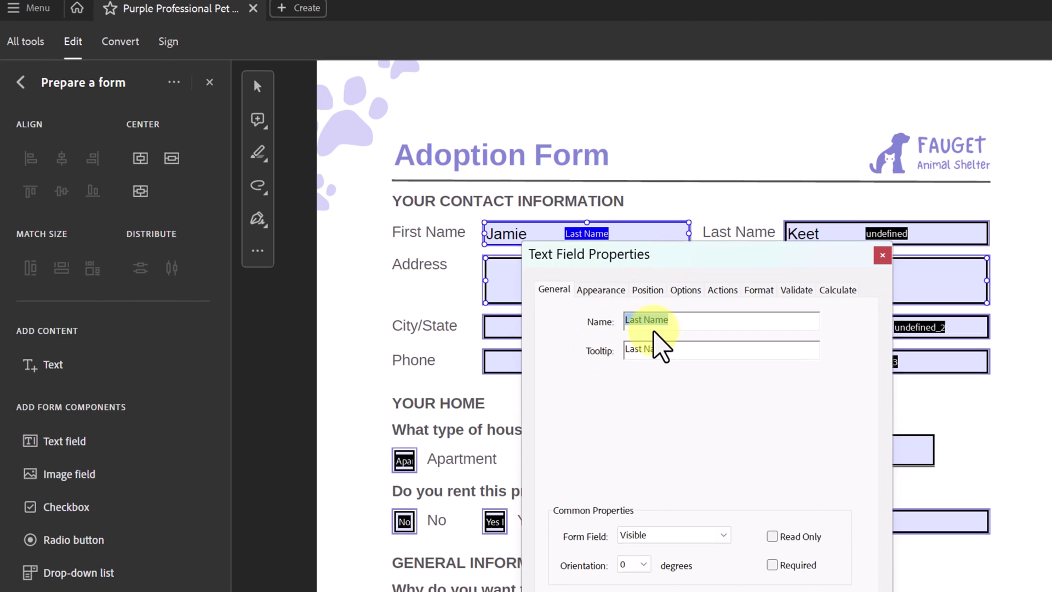
click(648, 251)
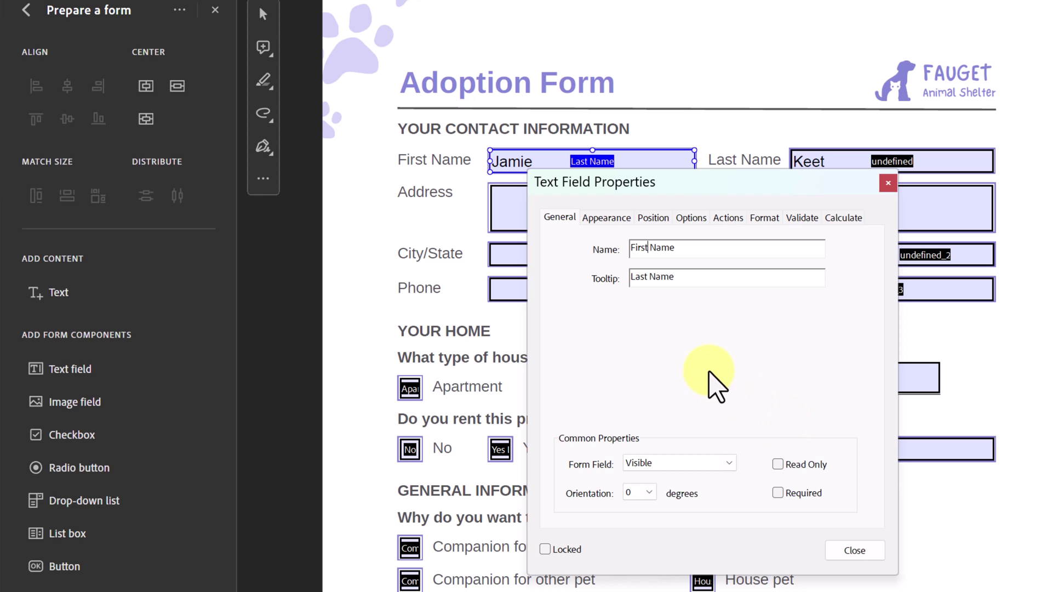
click(606, 217)
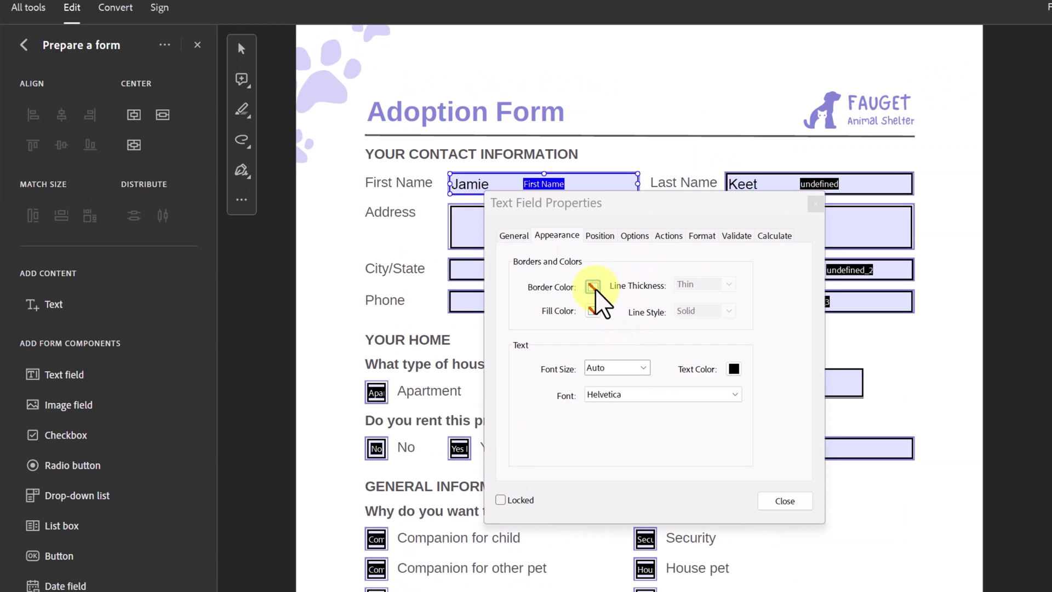
- Set the First Name field's border colour to No Color, keeping the thin thickness
click(594, 288)
click(596, 343)
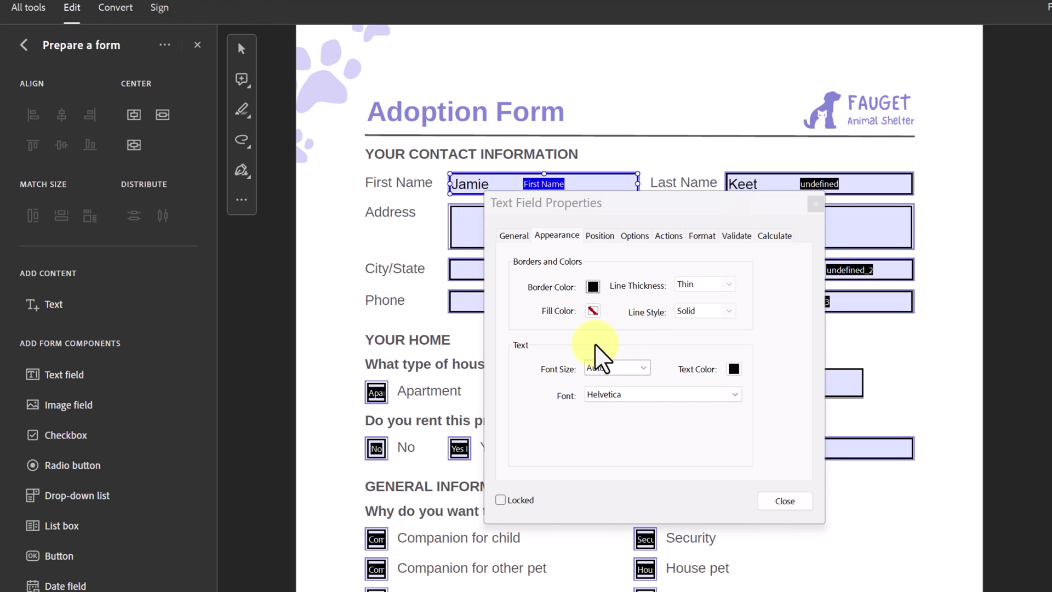
click(727, 284)
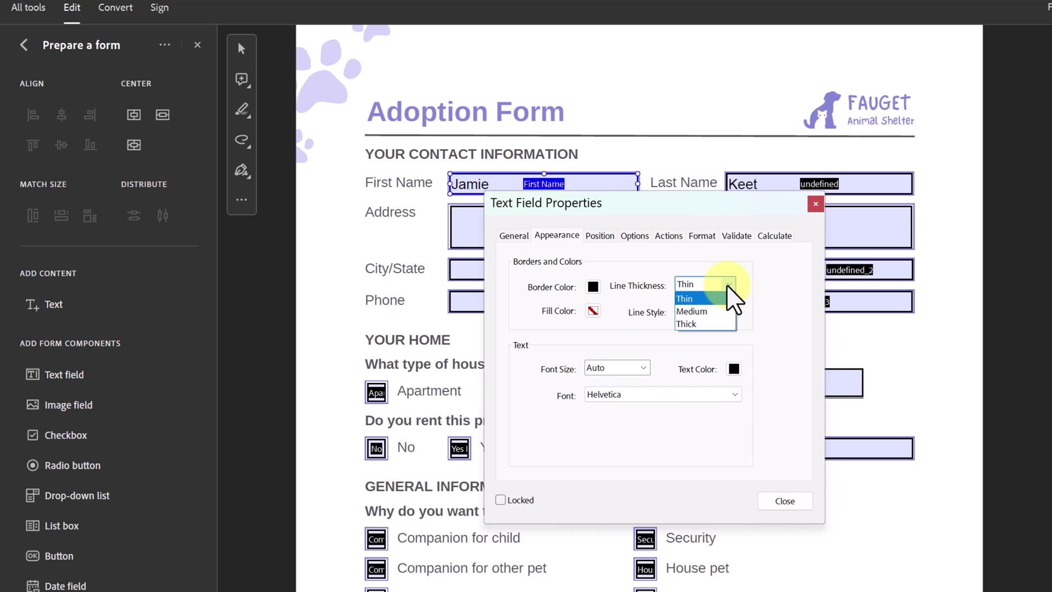
click(594, 294)
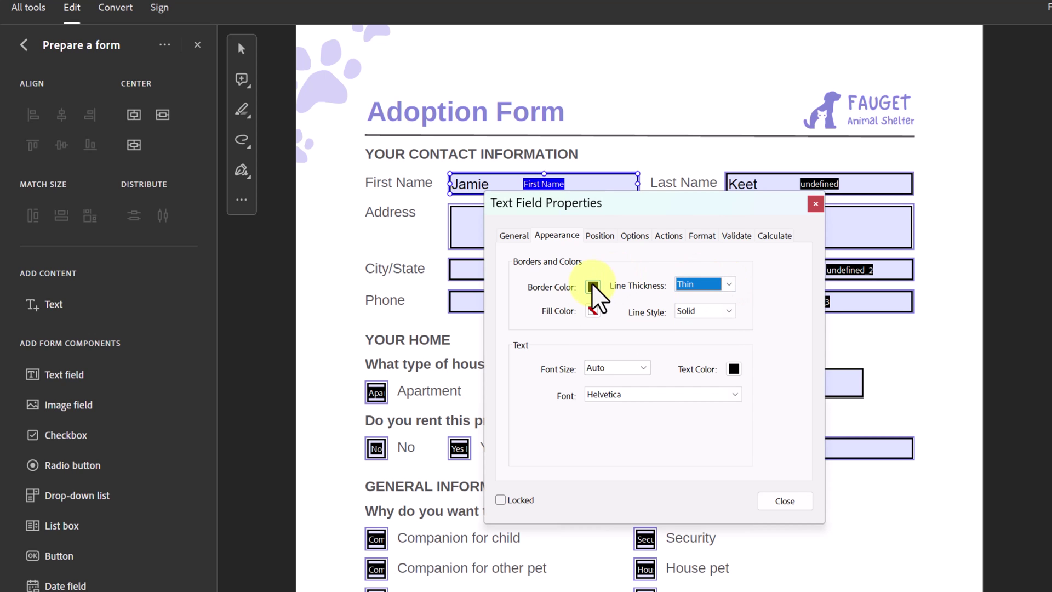
click(592, 289)
click(663, 305)
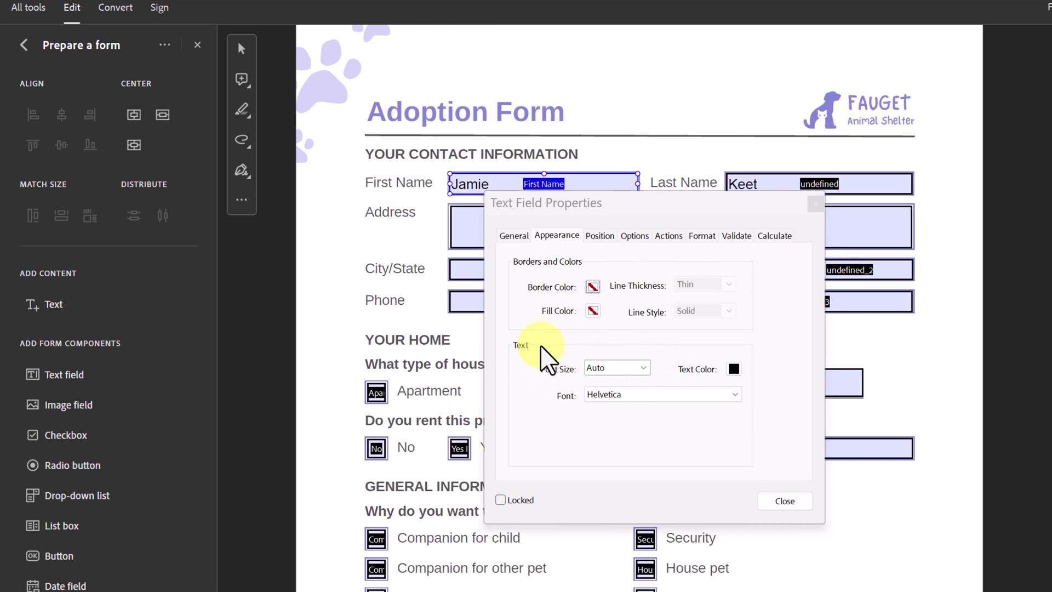
- Set the First Name font size to 12 and check its 2.28 × 0.255 in position
click(644, 368)
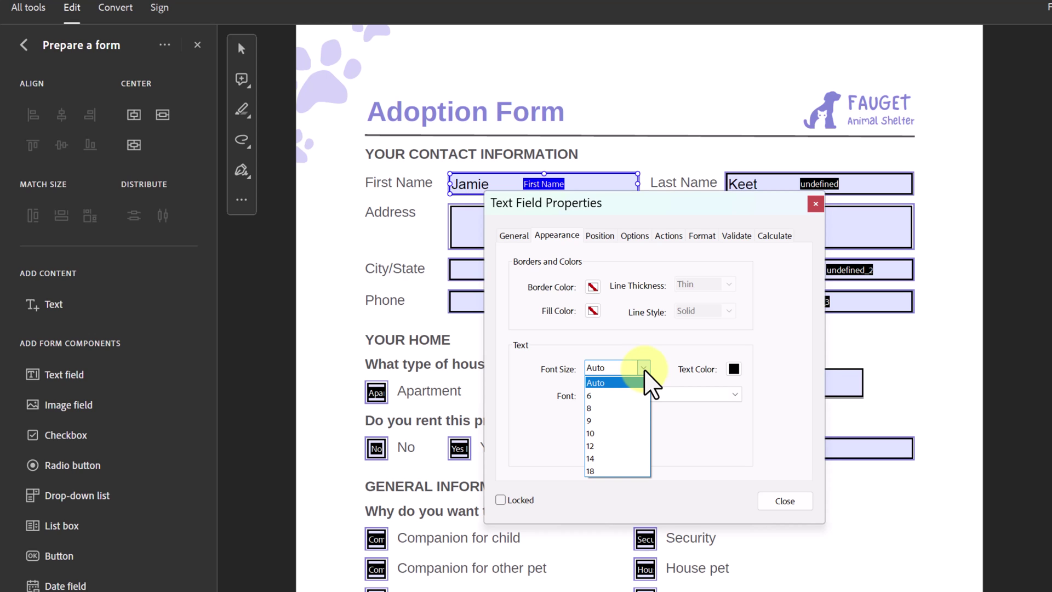
click(602, 433)
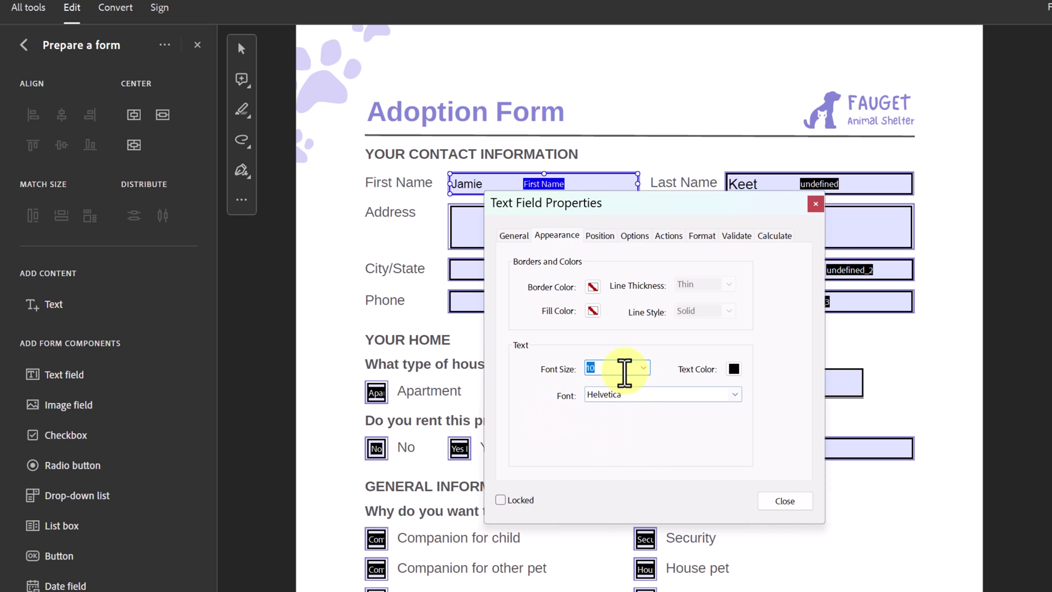
click(643, 368)
click(609, 445)
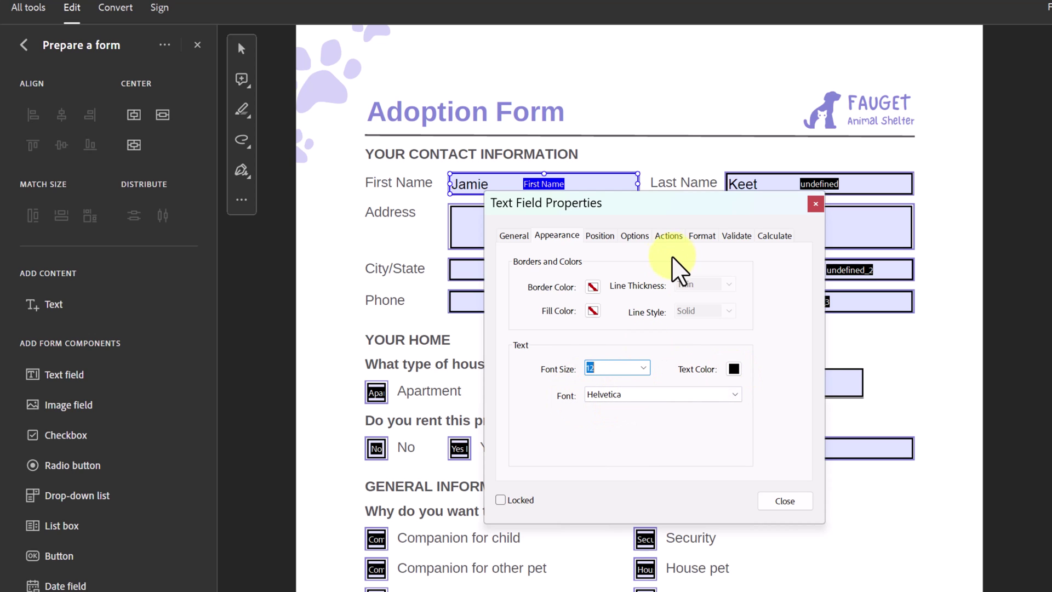
click(601, 236)
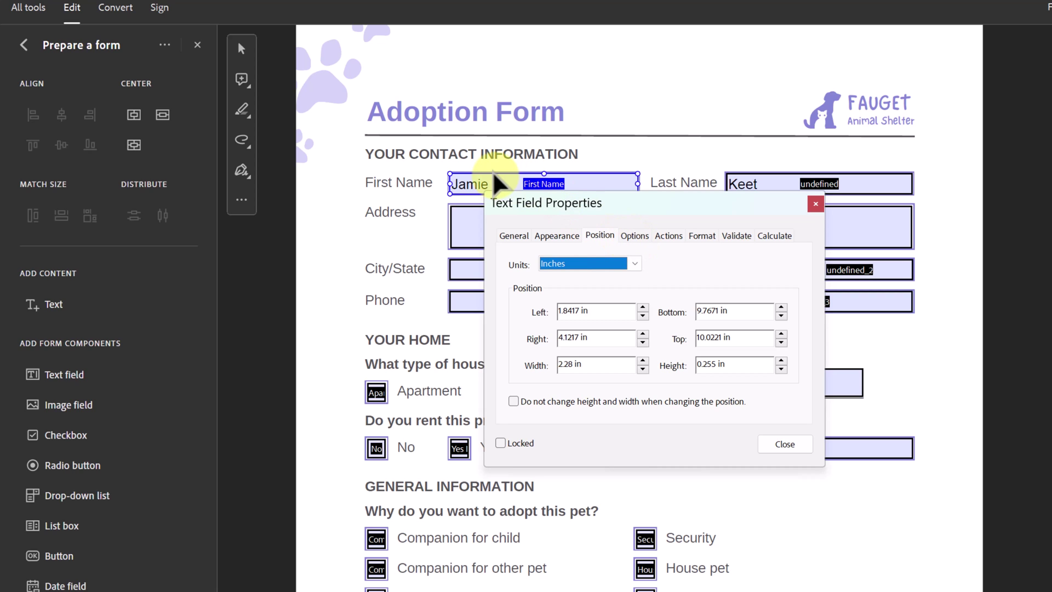
click(636, 237)
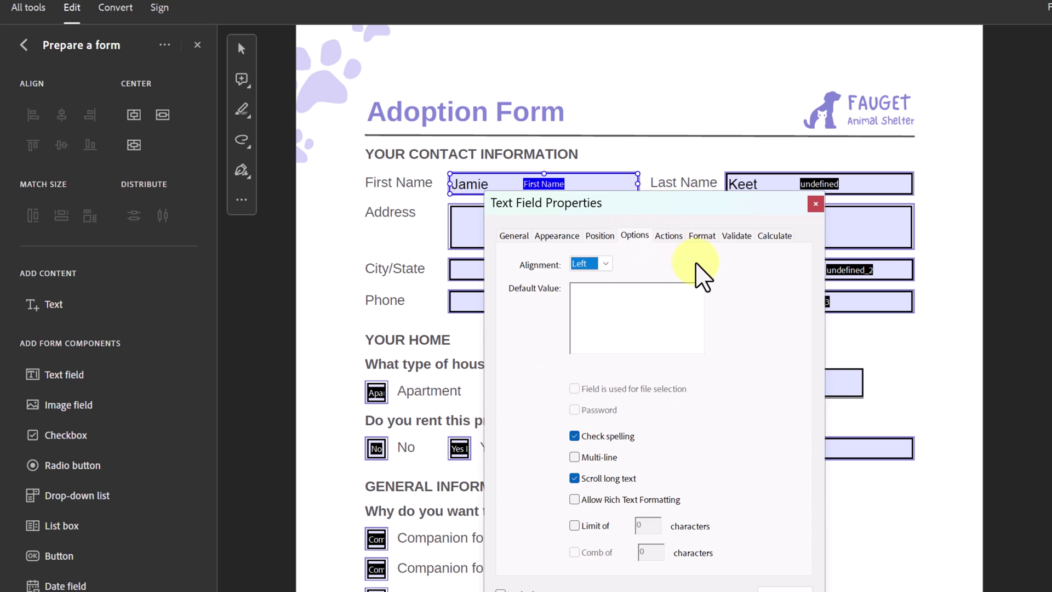
- Keep left text alignment on Options and the Mouse Up trigger on Actions
click(605, 264)
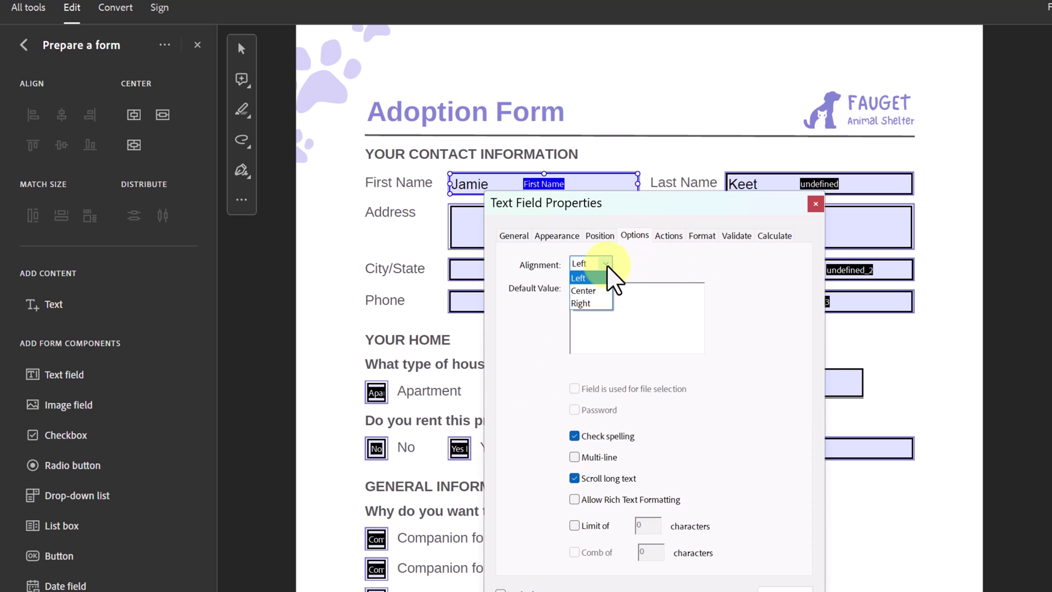
click(630, 264)
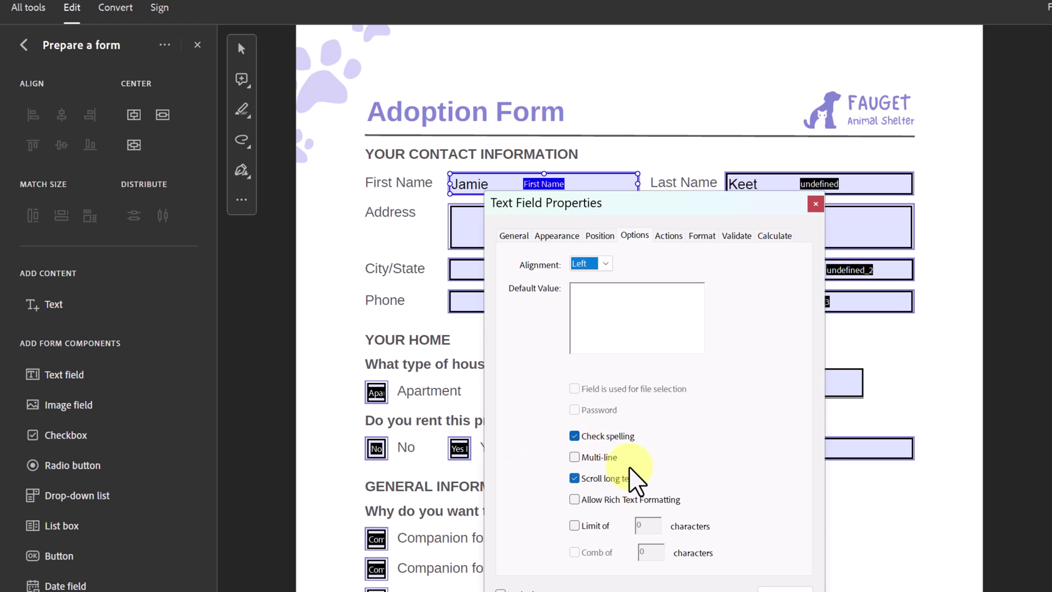
ctrl+click(457, 225)
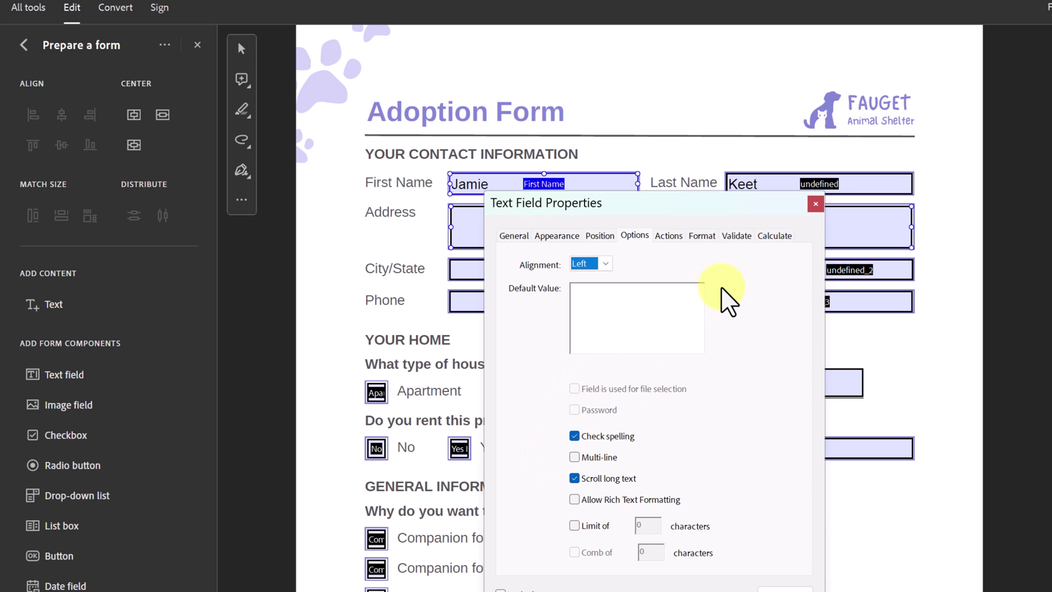
click(668, 237)
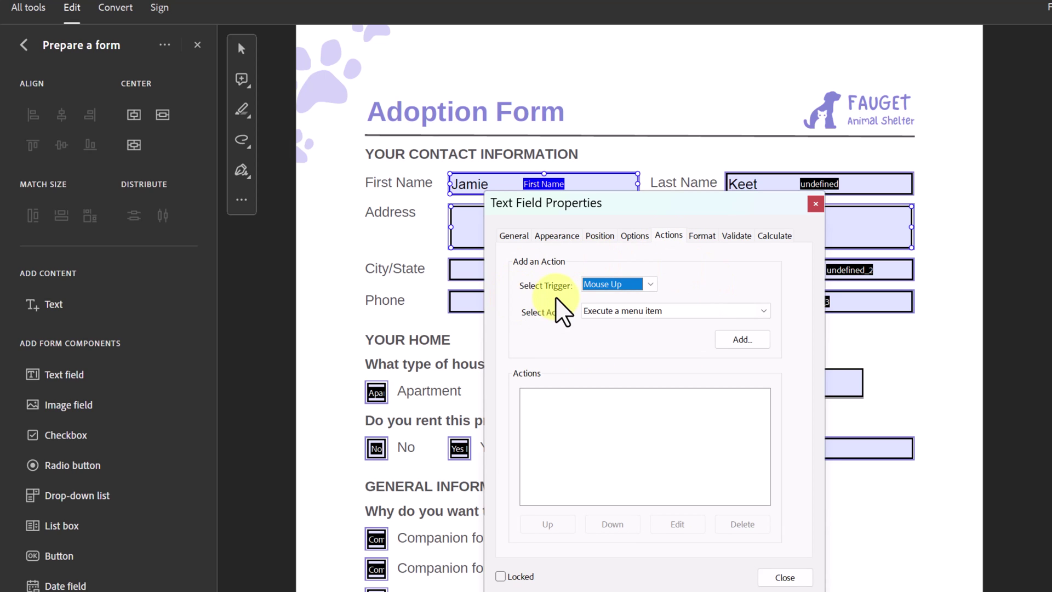
click(649, 285)
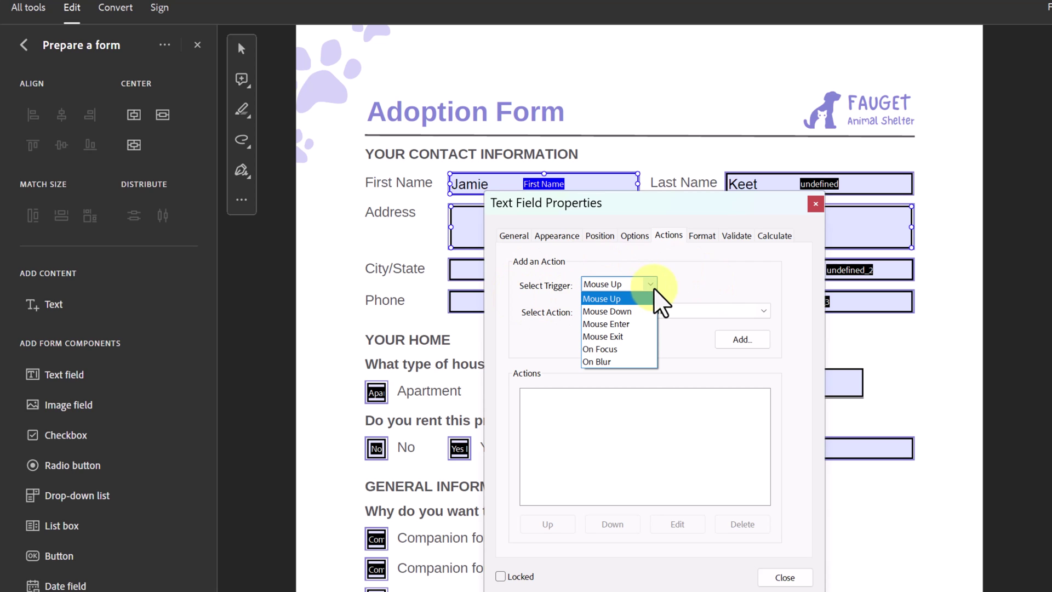
click(702, 272)
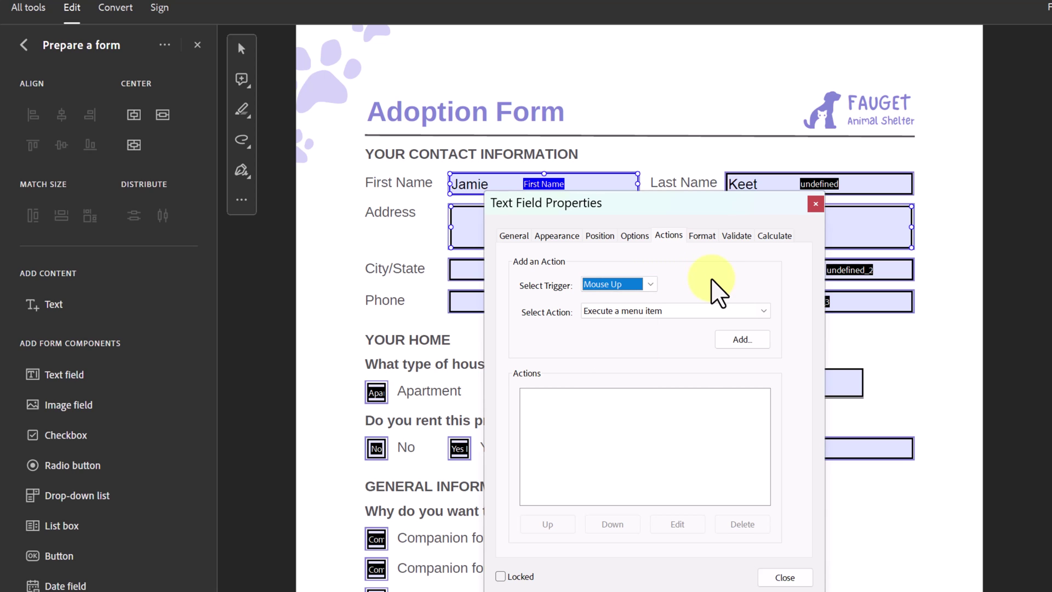
- Leave Format as None, review Validate and Calculate, and close the First Name properties
click(703, 237)
click(669, 265)
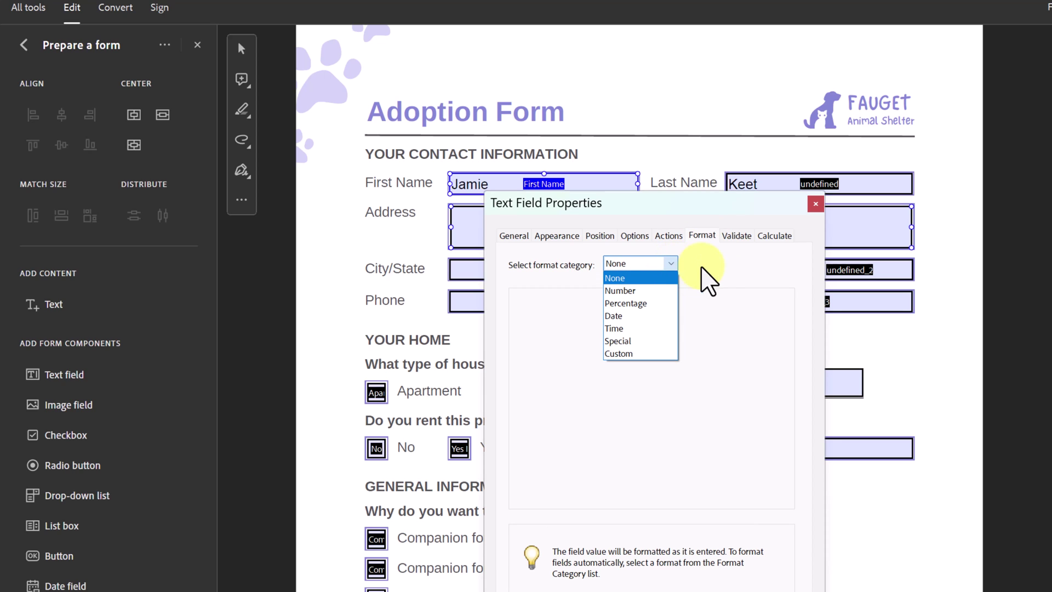
click(725, 276)
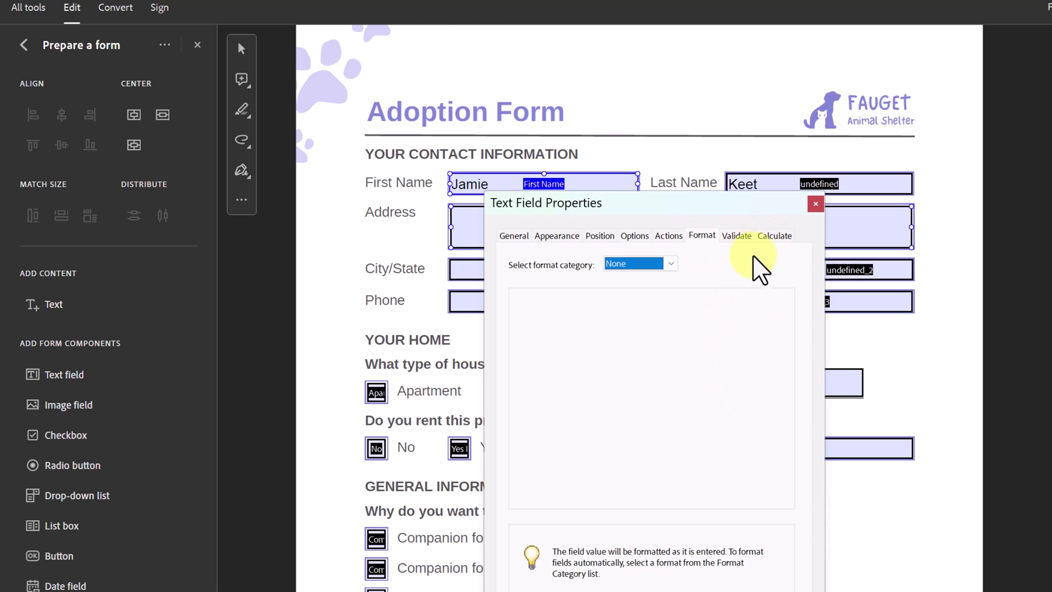
click(736, 235)
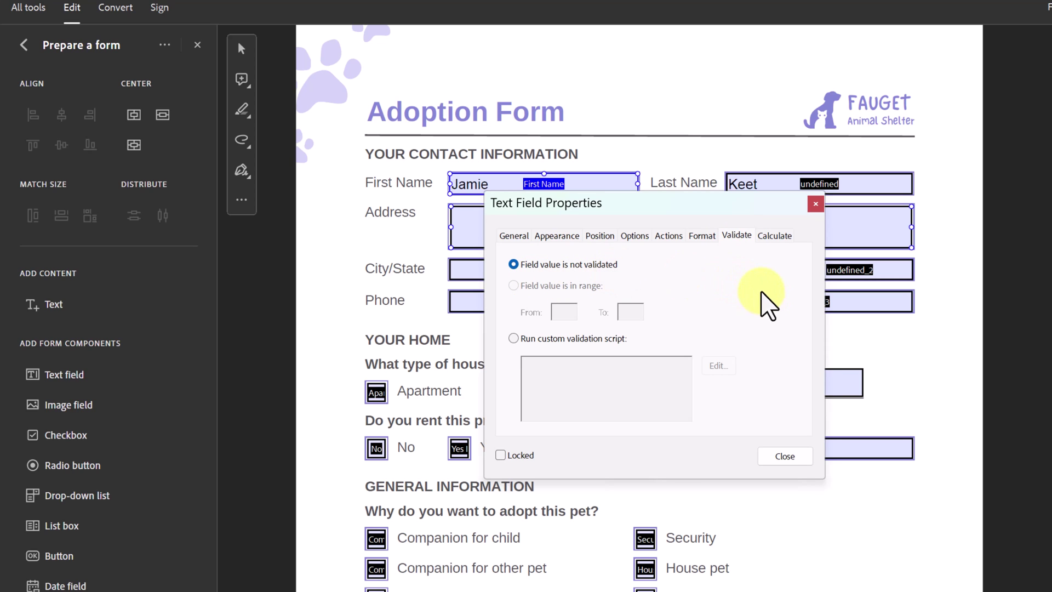
click(775, 236)
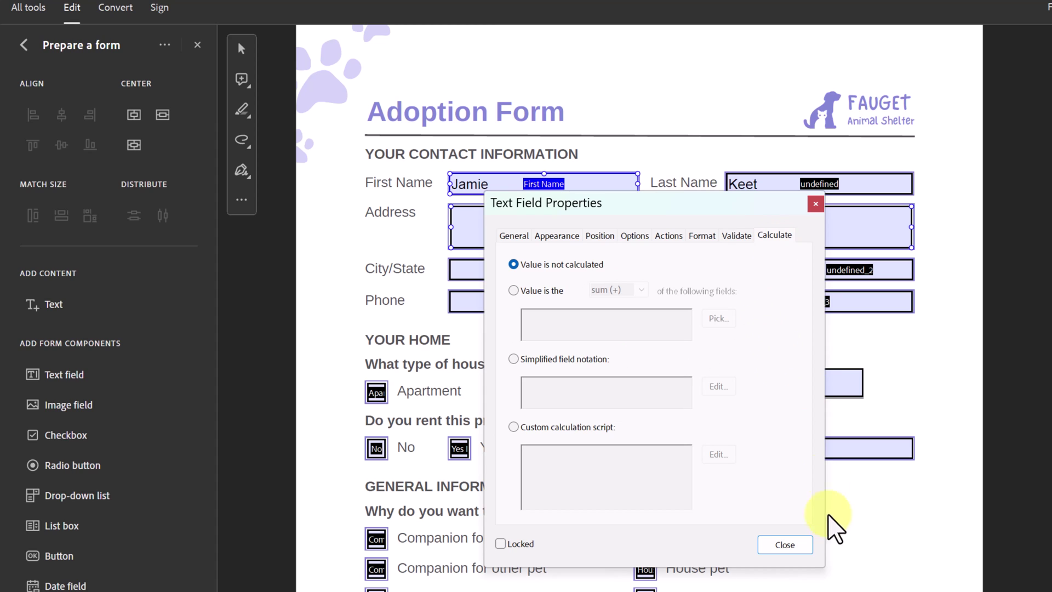
click(789, 544)
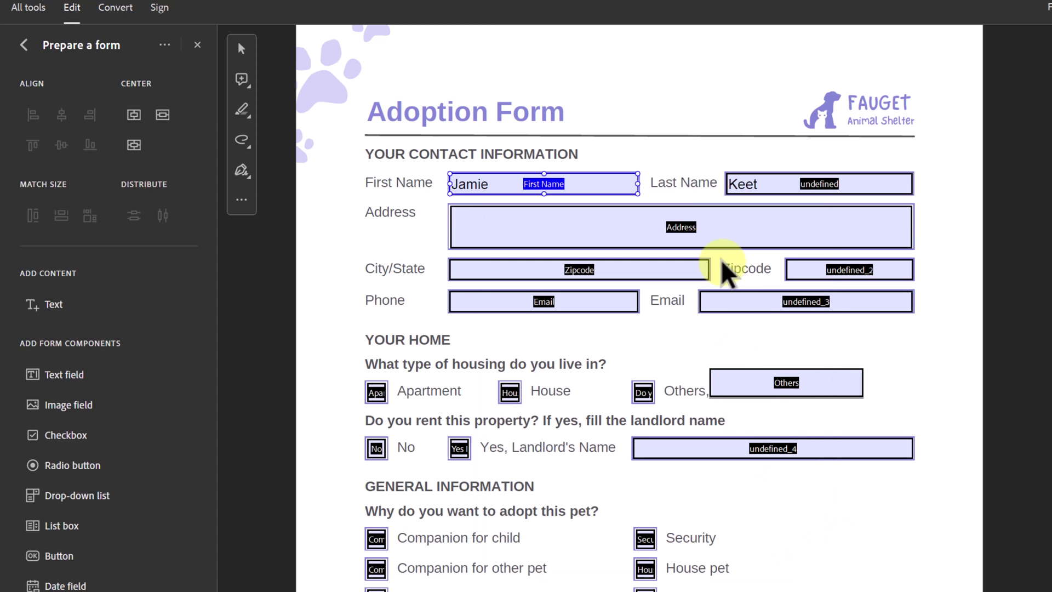
- Check the Last Name field's name and tooltip in its properties, then close them
double_click(773, 186)
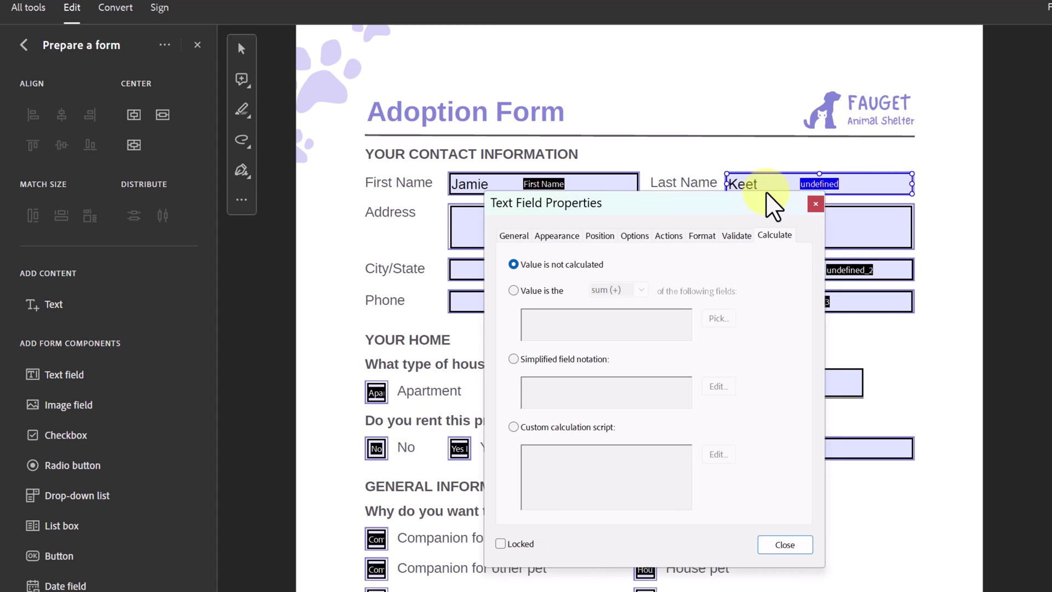
click(512, 235)
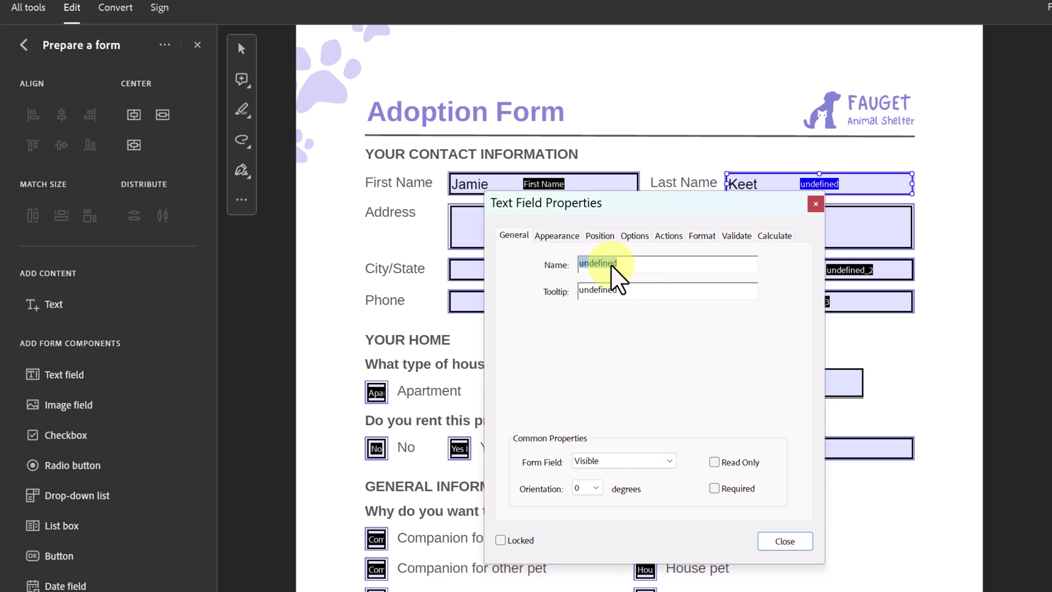
click(815, 204)
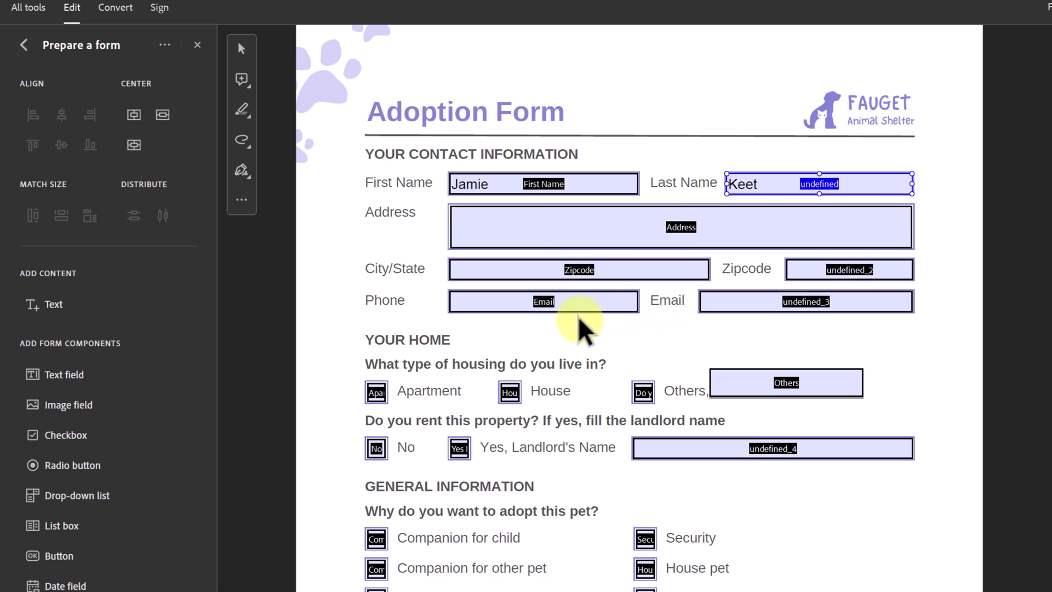
- Set the Address field's font size to 10 and close its properties
ctrl+click(508, 229)
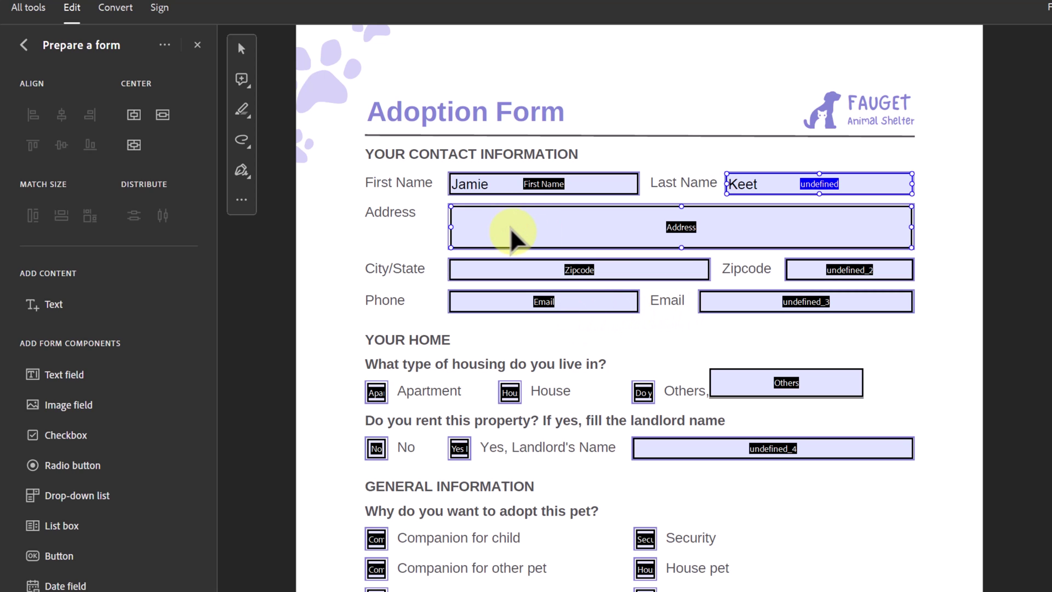
double_click(512, 231)
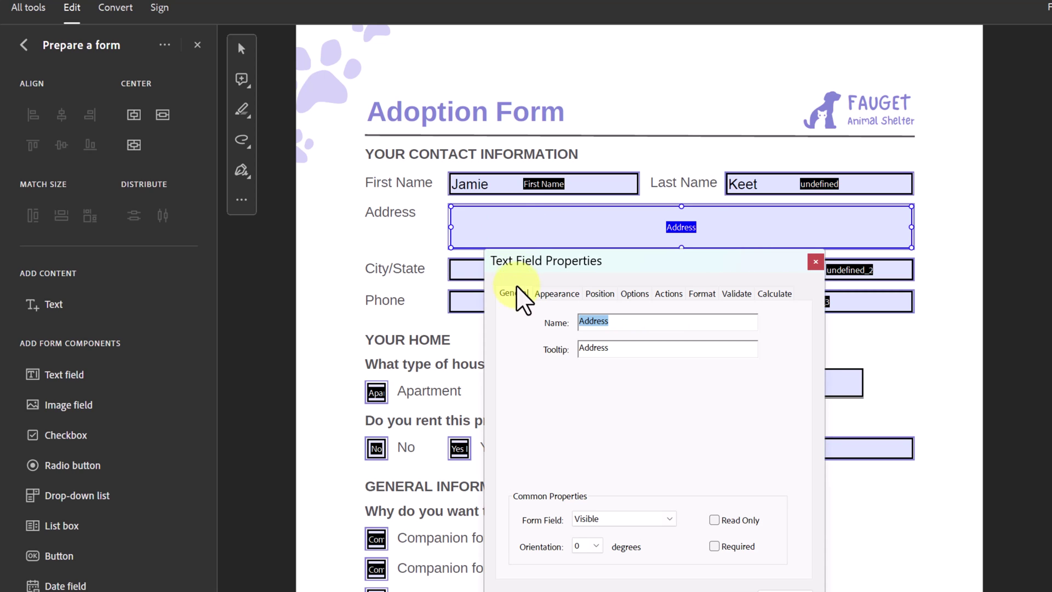
click(634, 294)
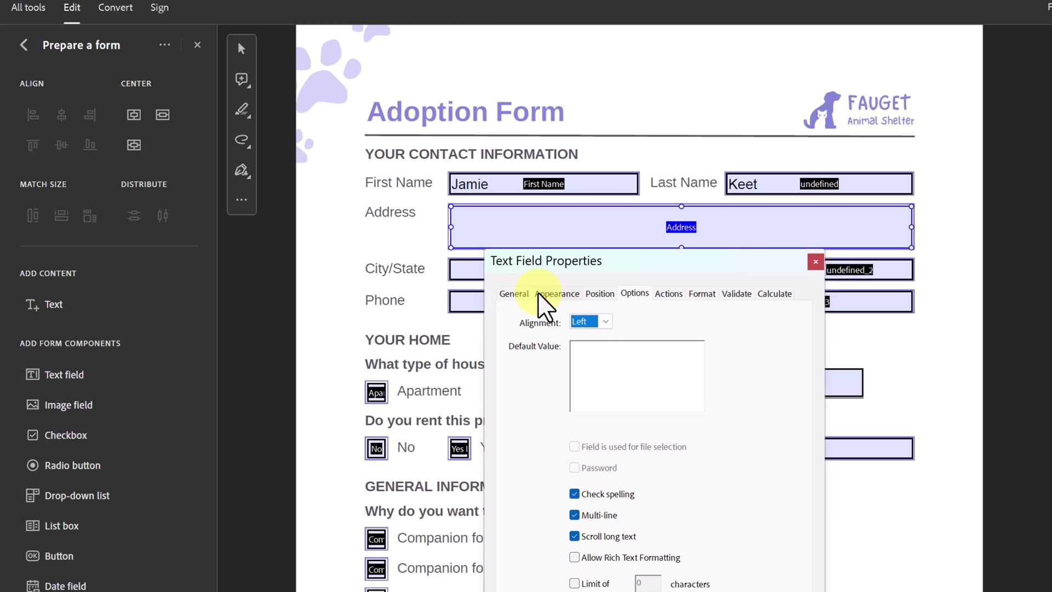
click(515, 294)
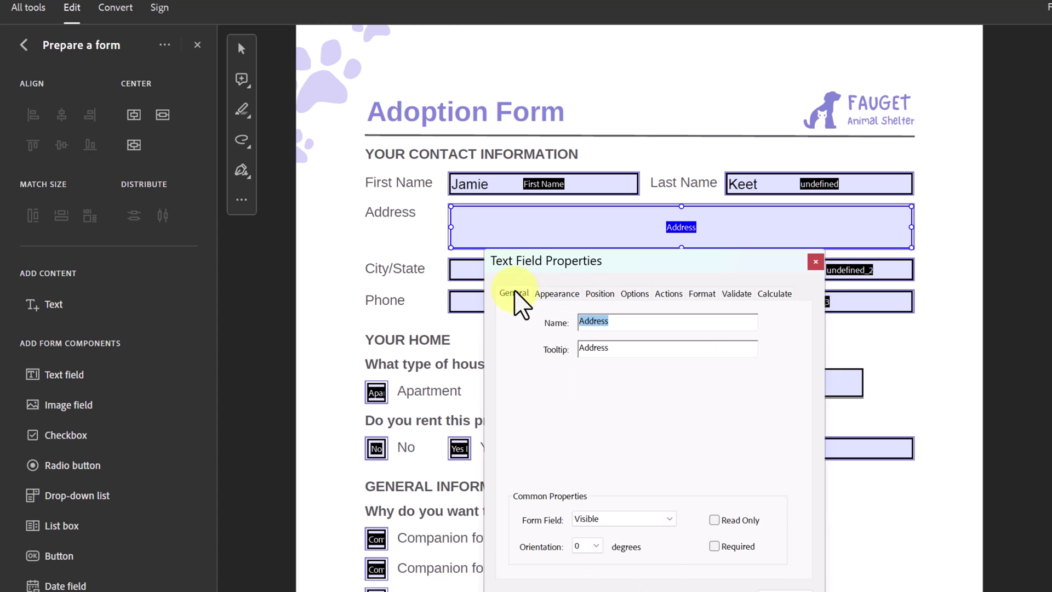
click(556, 295)
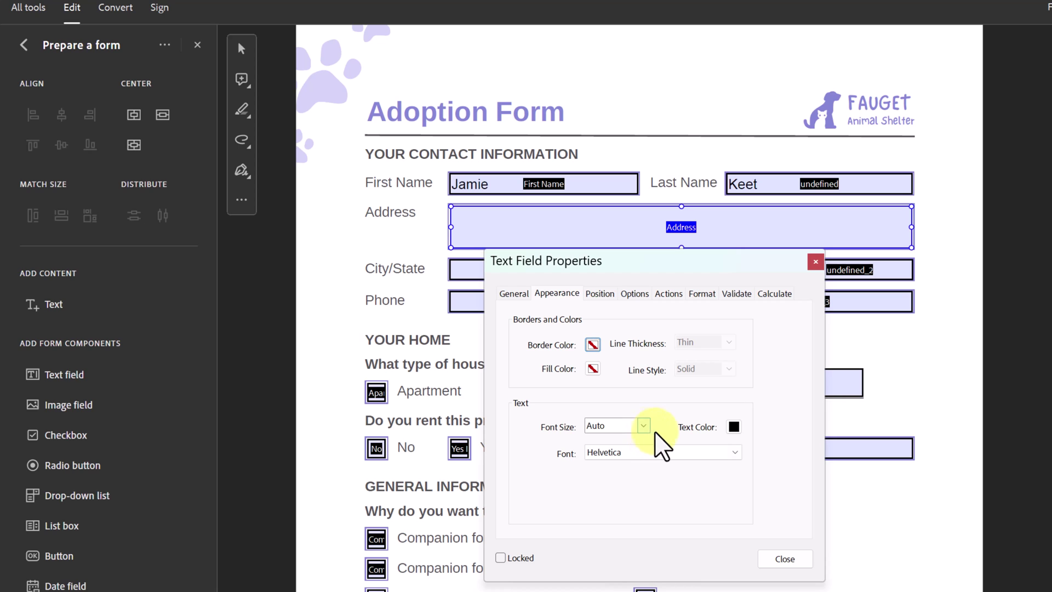
click(640, 426)
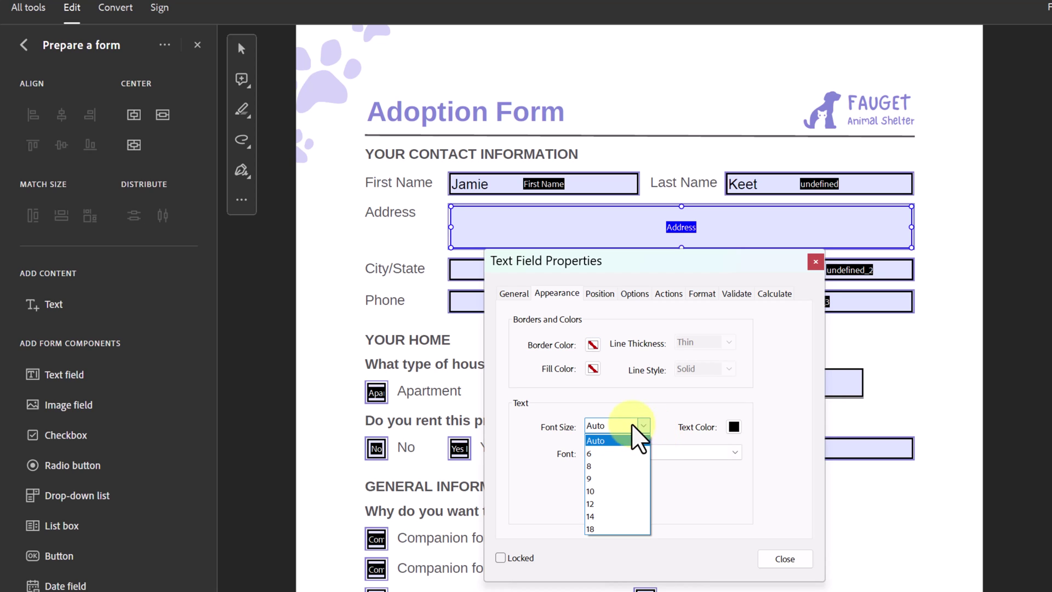
click(614, 491)
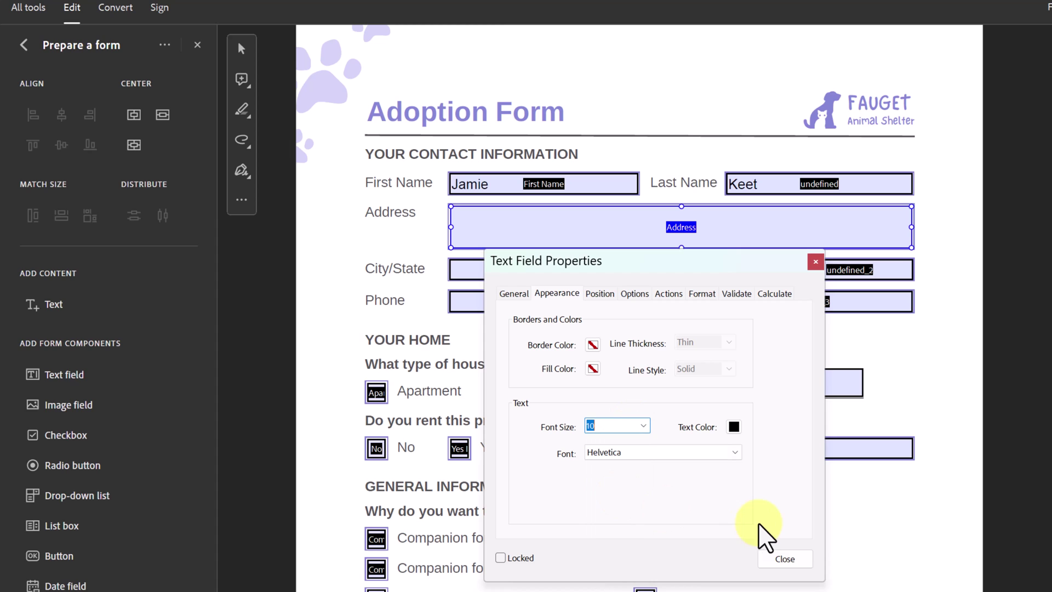
click(794, 560)
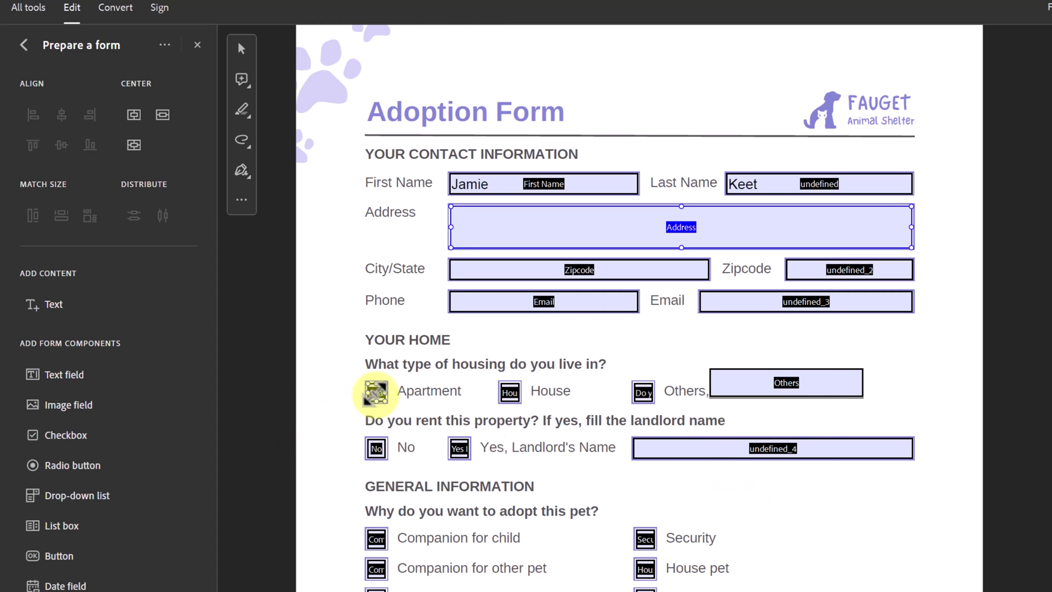
- Delete the old housing and rent checkbox fields: House, Others, No and Yes
click(376, 392)
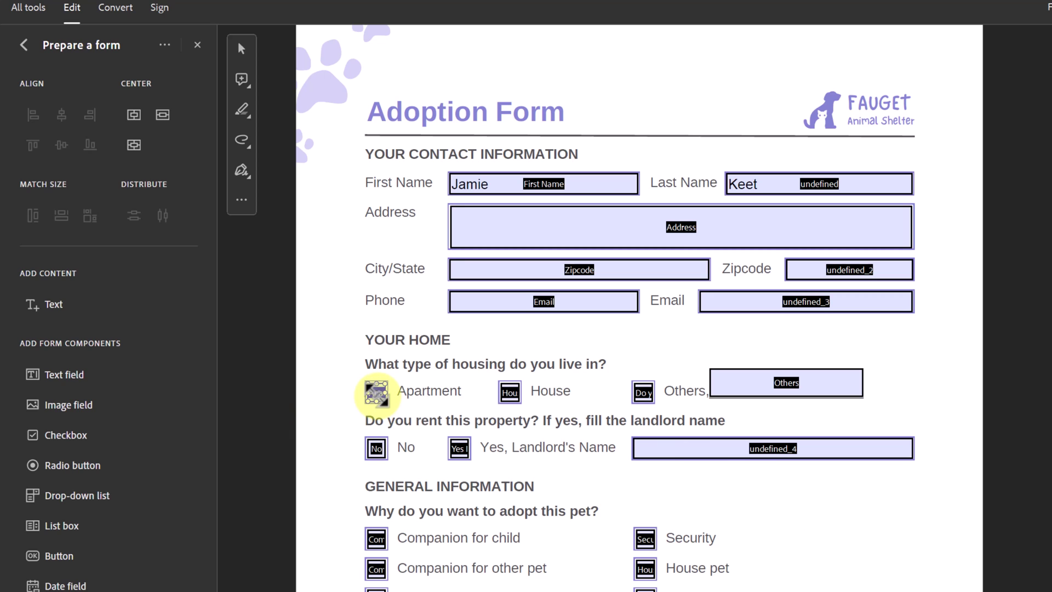
click(415, 411)
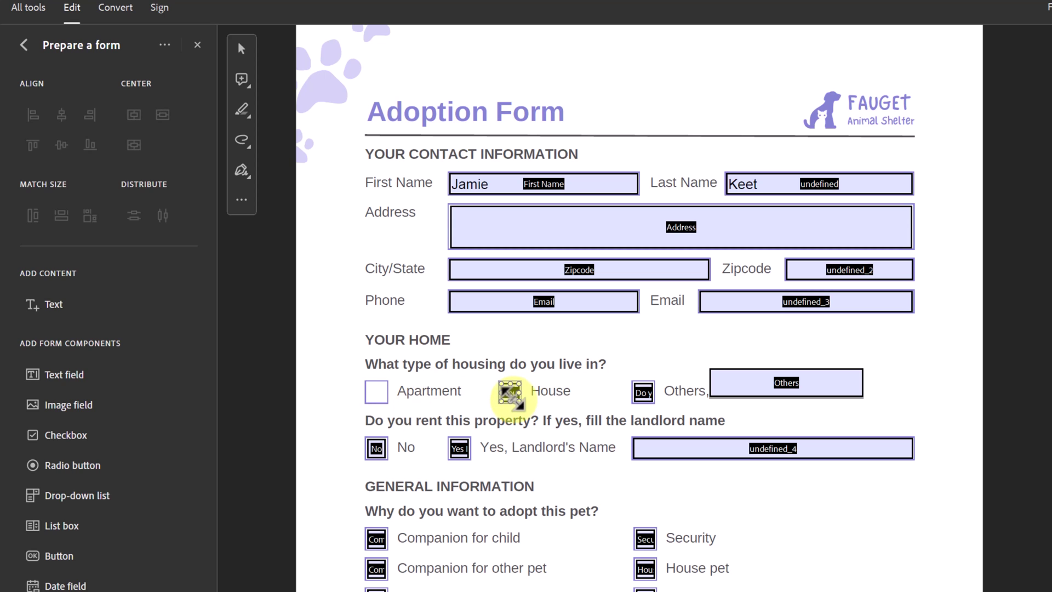
click(511, 393)
key(Delete)
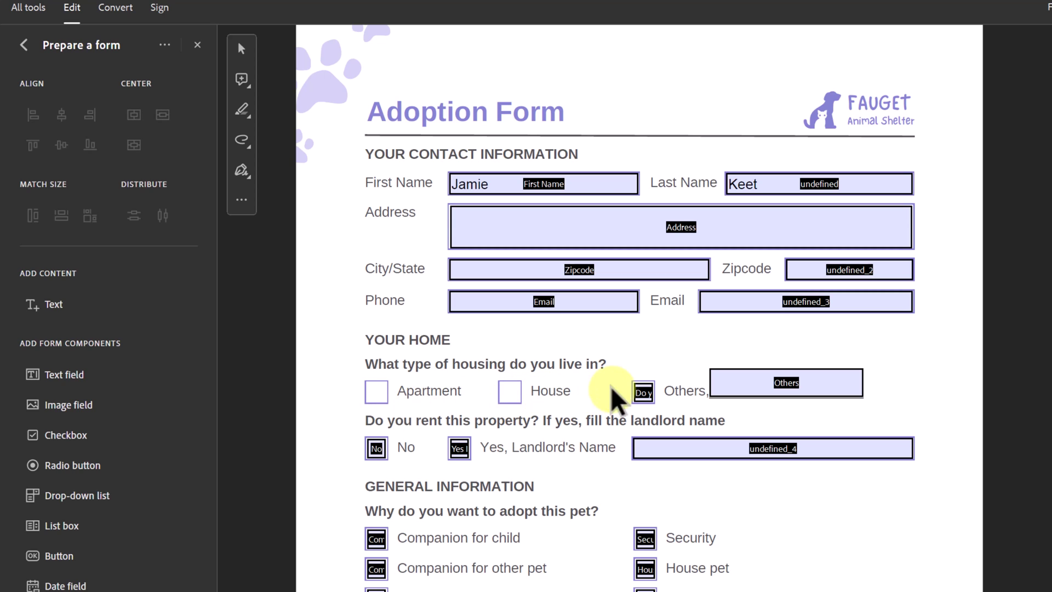
click(641, 391)
key(Delete)
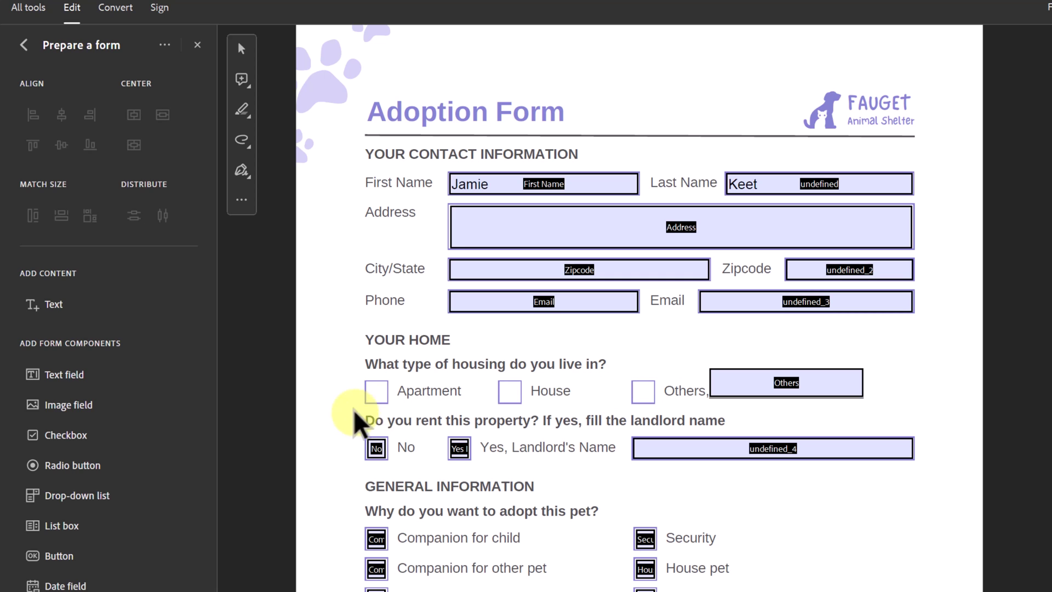
click(376, 447)
key(Delete)
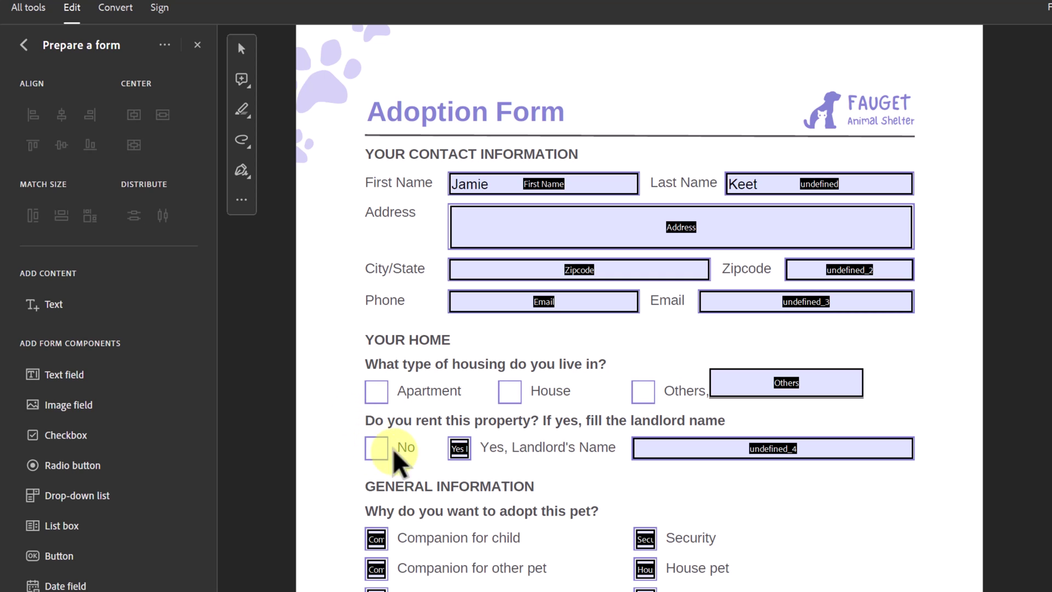
click(459, 448)
key(Delete)
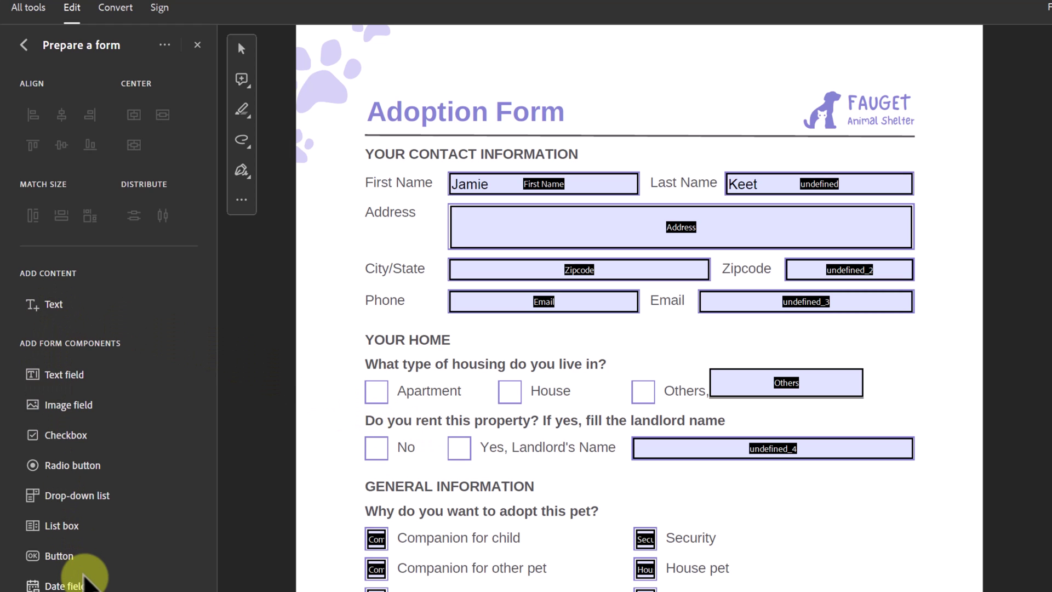
- Place a new checkbox field on the Apartment box and zoom in on the form
click(74, 439)
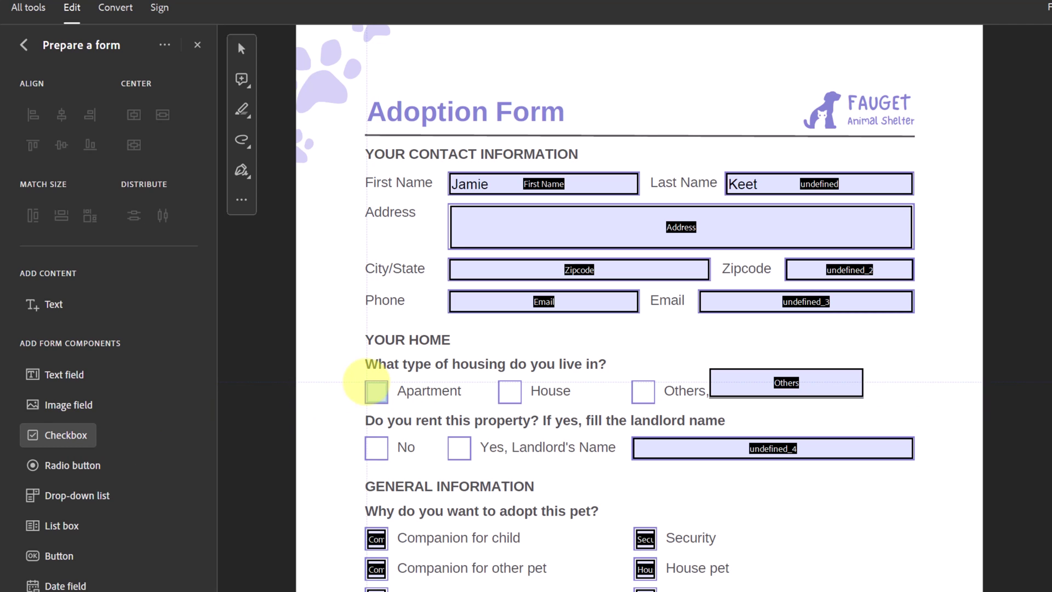
click(376, 391)
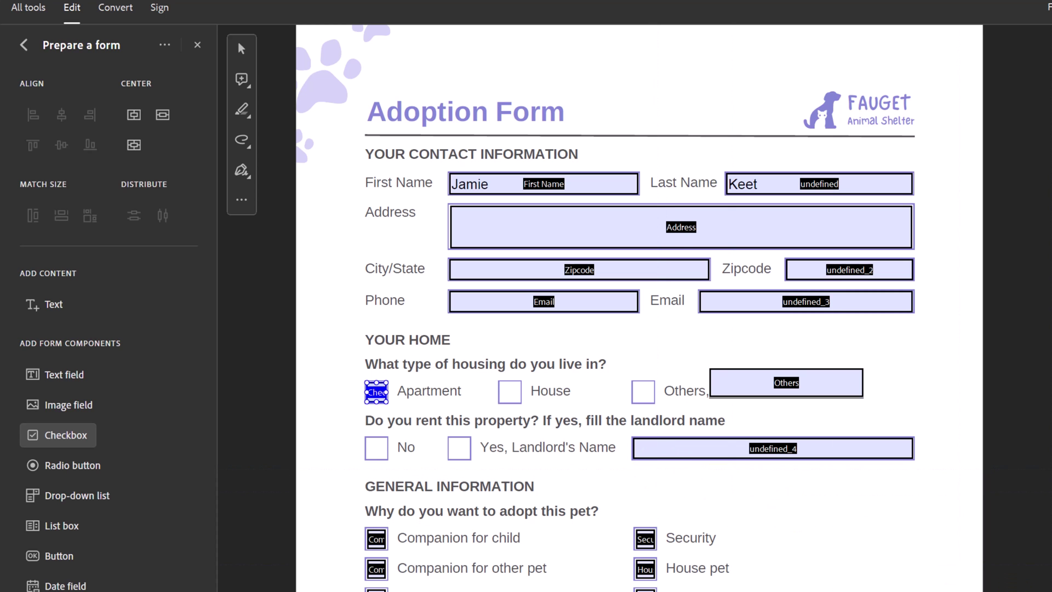
key(ctrl+equal)
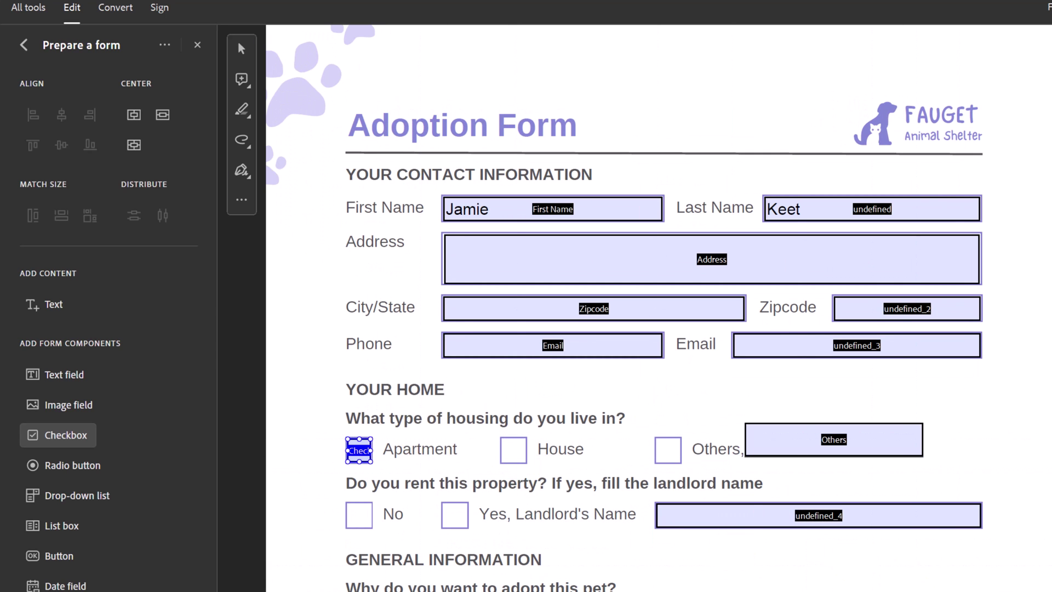
key(ctrl+equal)
key(ctrl+equal)
key(ctrl+equal)
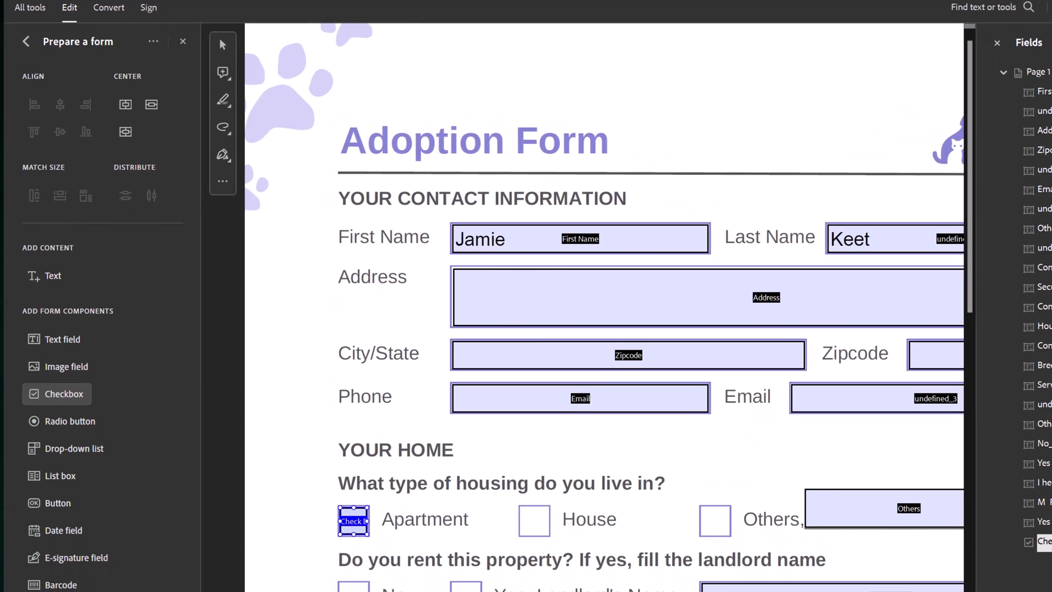
scroll(448, 585, down, 4)
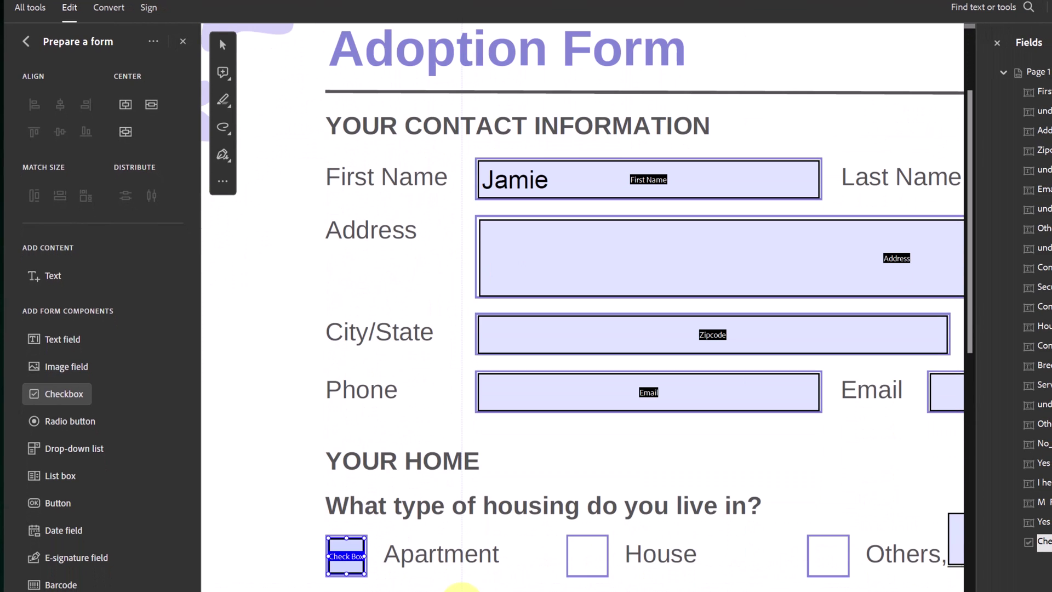
drag(346, 555, 60, 275)
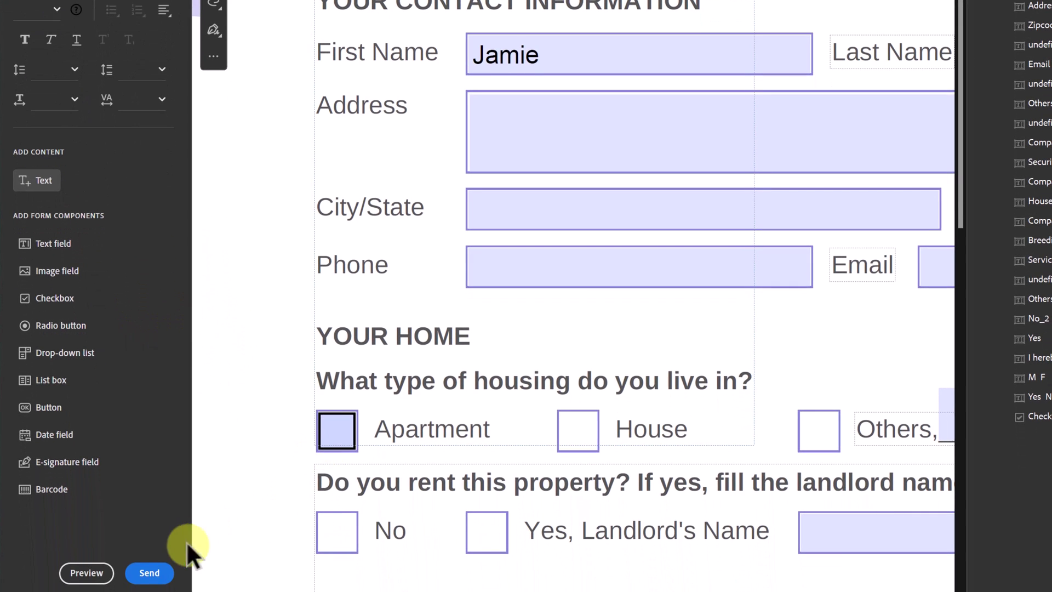
- In Preview, tick and then untick the Apartment checkbox to test it
click(84, 572)
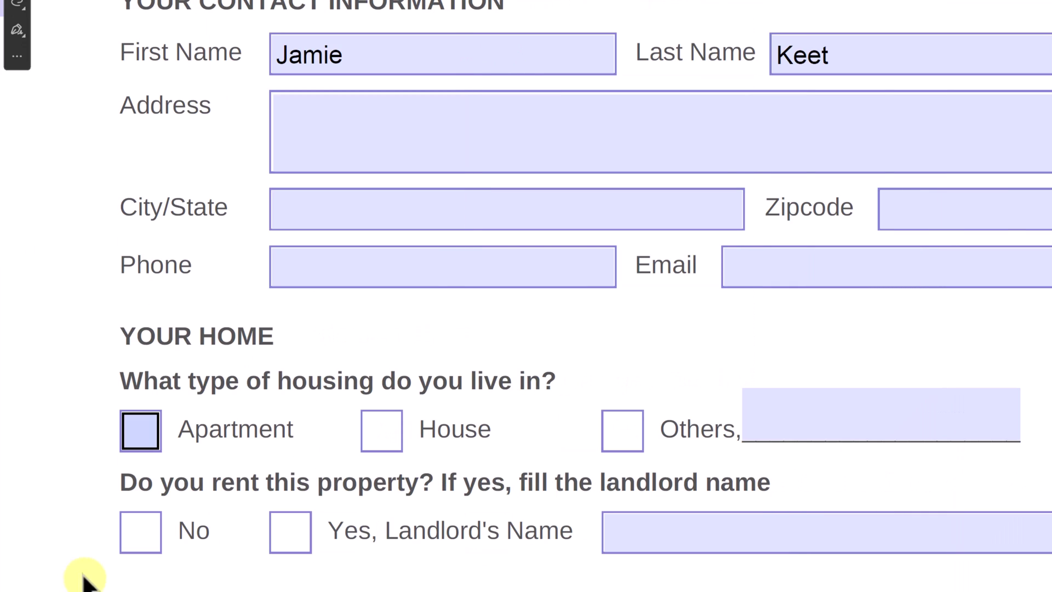
click(141, 432)
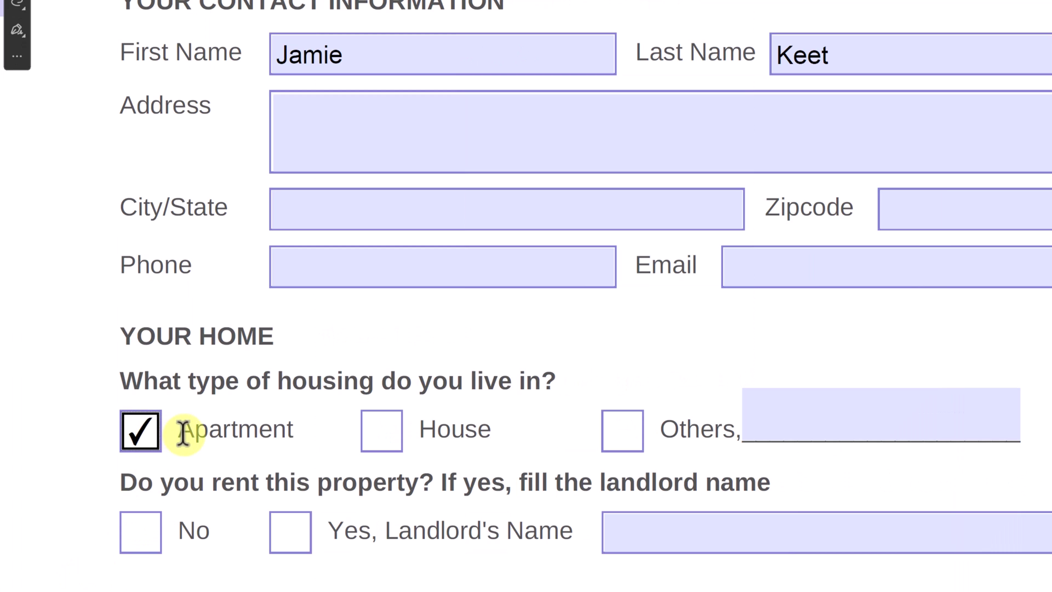
click(133, 436)
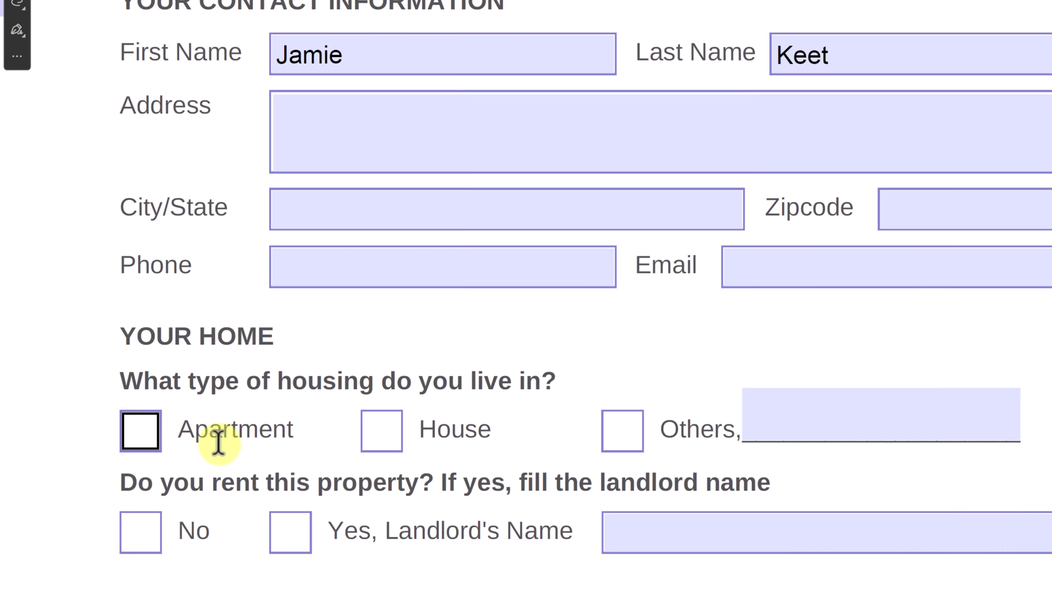
- Back in editing, reposition and resize the Apartment checkbox field
drag(123, 425, 118, 438)
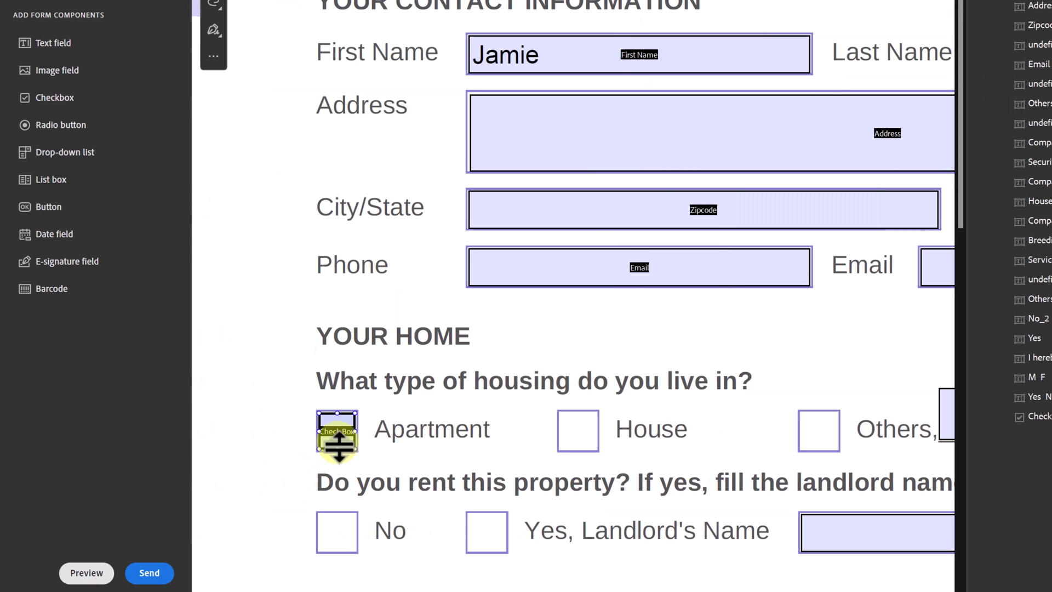
drag(339, 447, 285, 416)
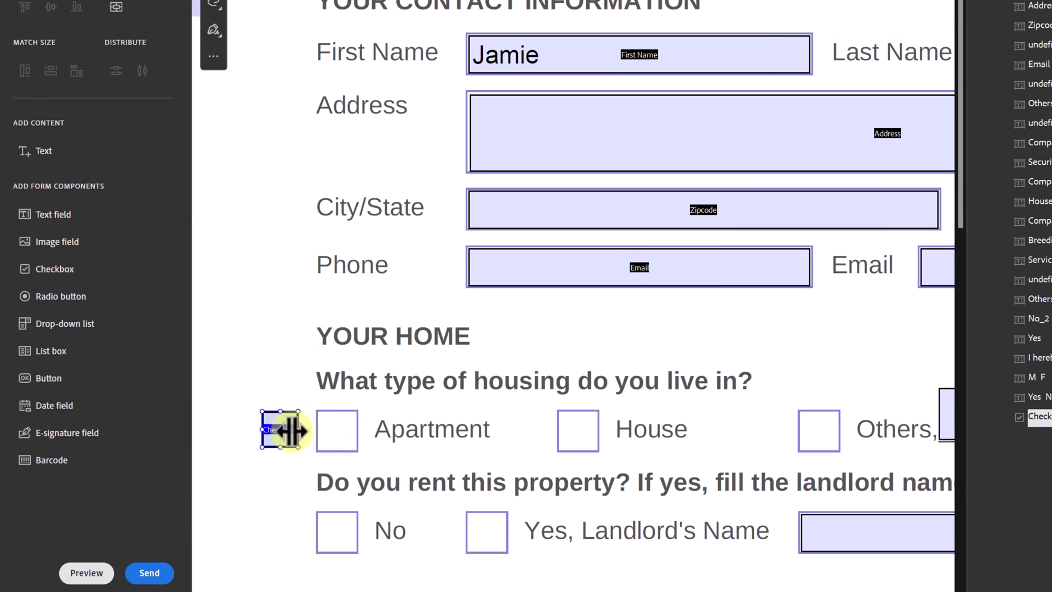
click(326, 448)
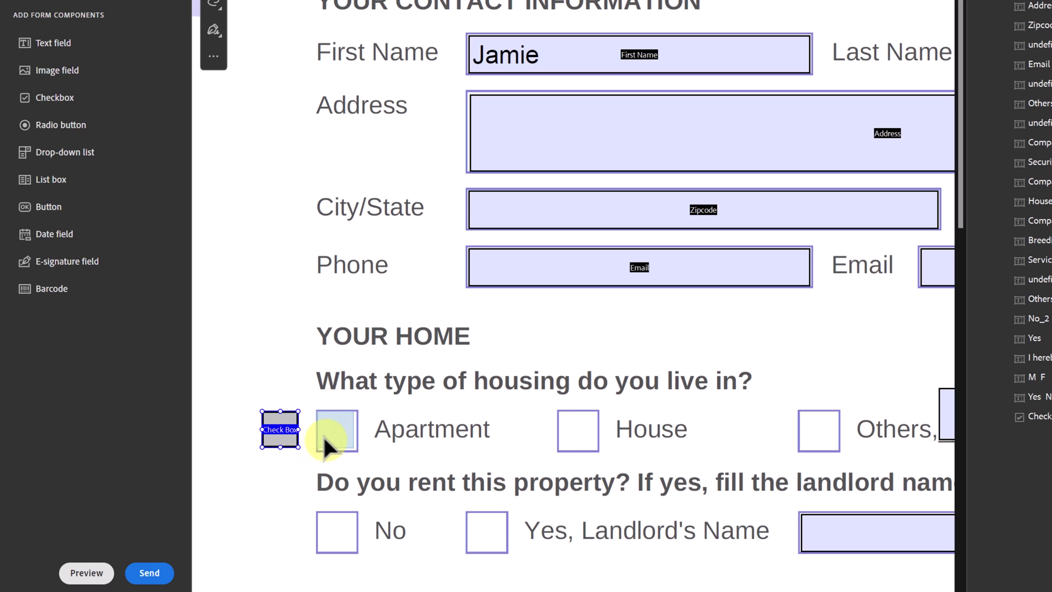
- Undo the checkbox's accidental move and enlarge it slightly over the Apartment square
key(ctrl+z)
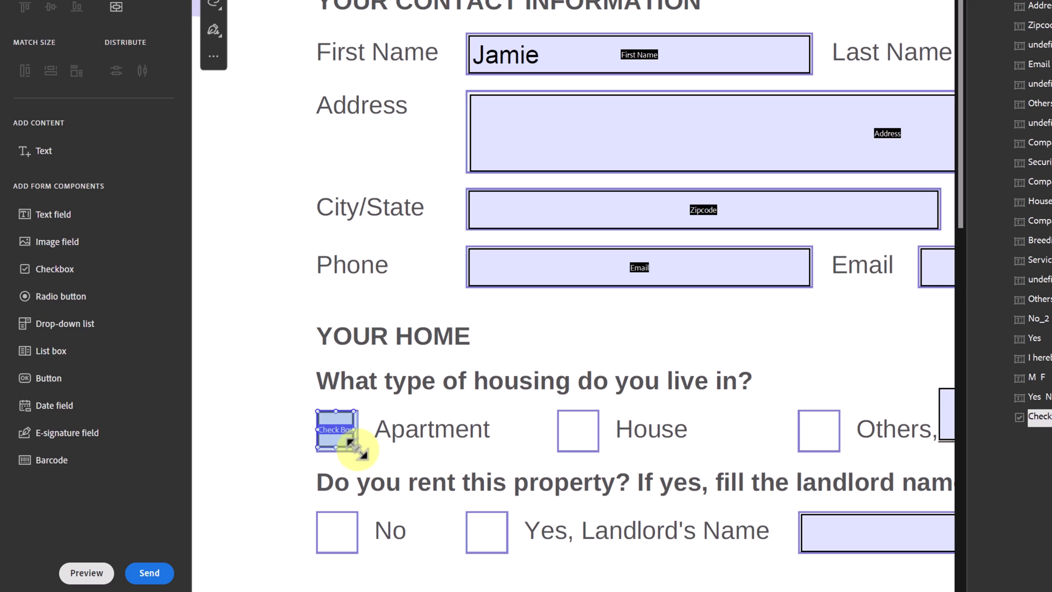
mouse_move(355, 446)
mouse_down()
mouse_move(344, 448)
mouse_move(358, 430)
mouse_up()
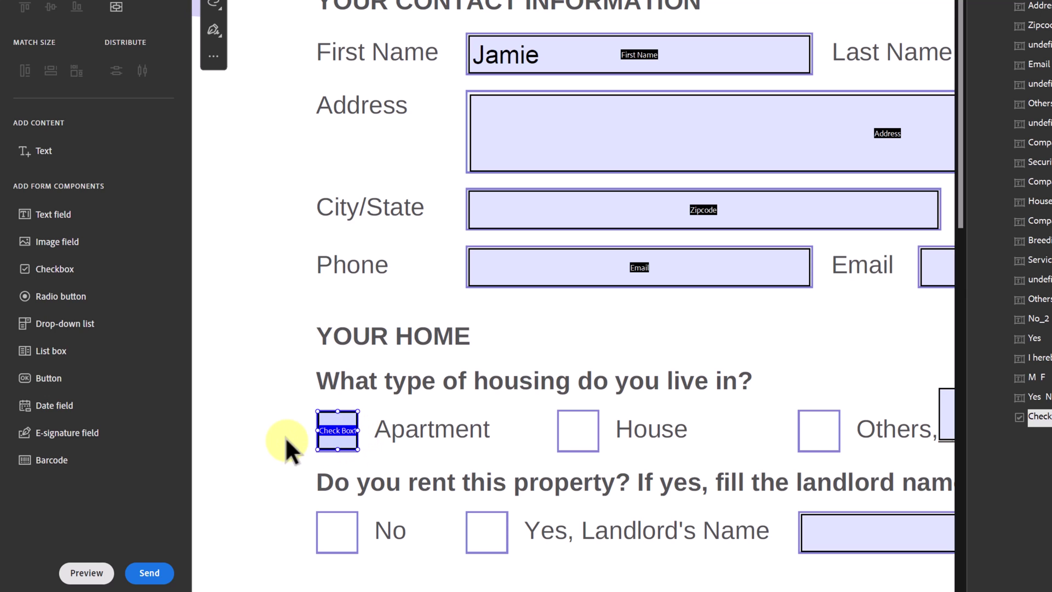
click(285, 436)
click(344, 433)
- Make the Check Box1 check mark red in Check Box Properties, reviewing its other tabs
double_click(341, 434)
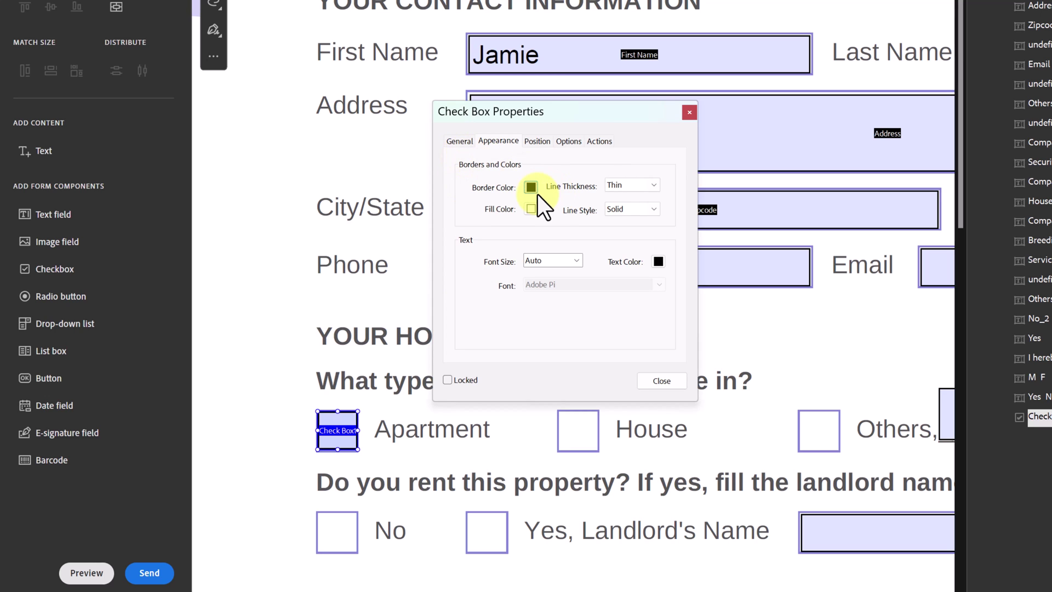
click(659, 265)
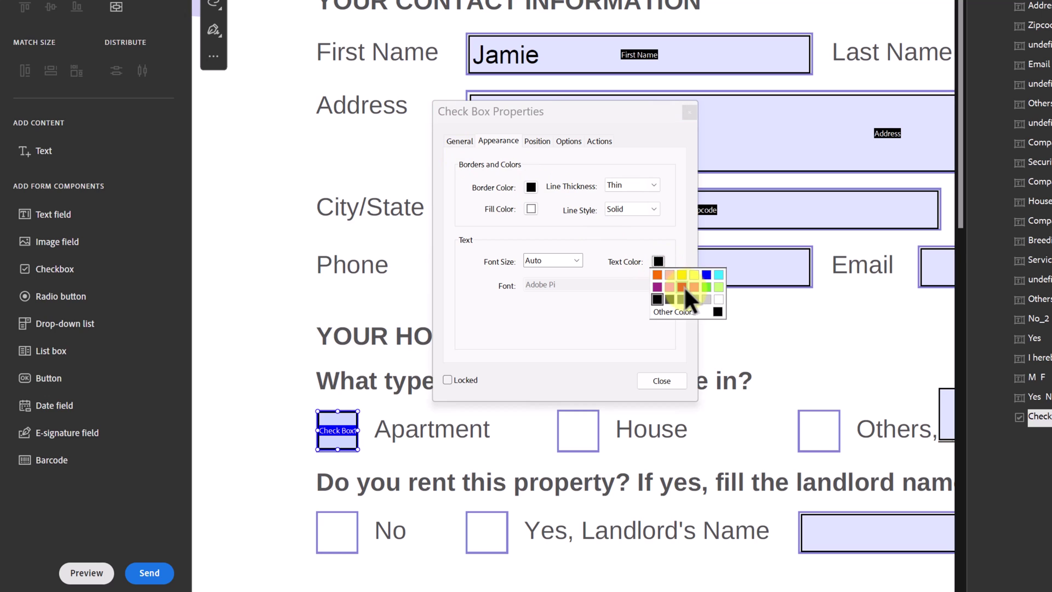
click(684, 286)
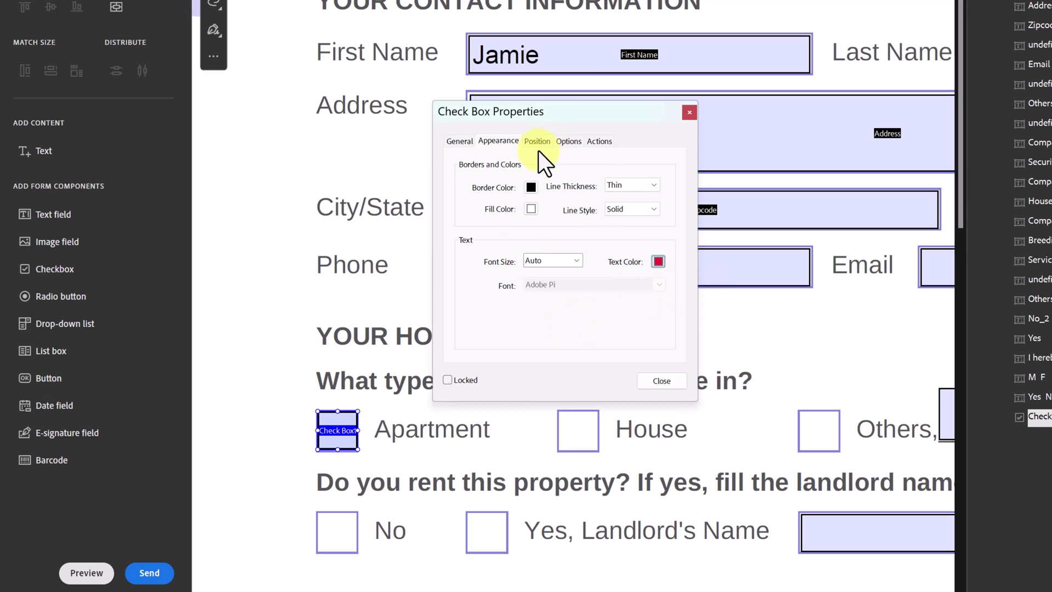
click(599, 142)
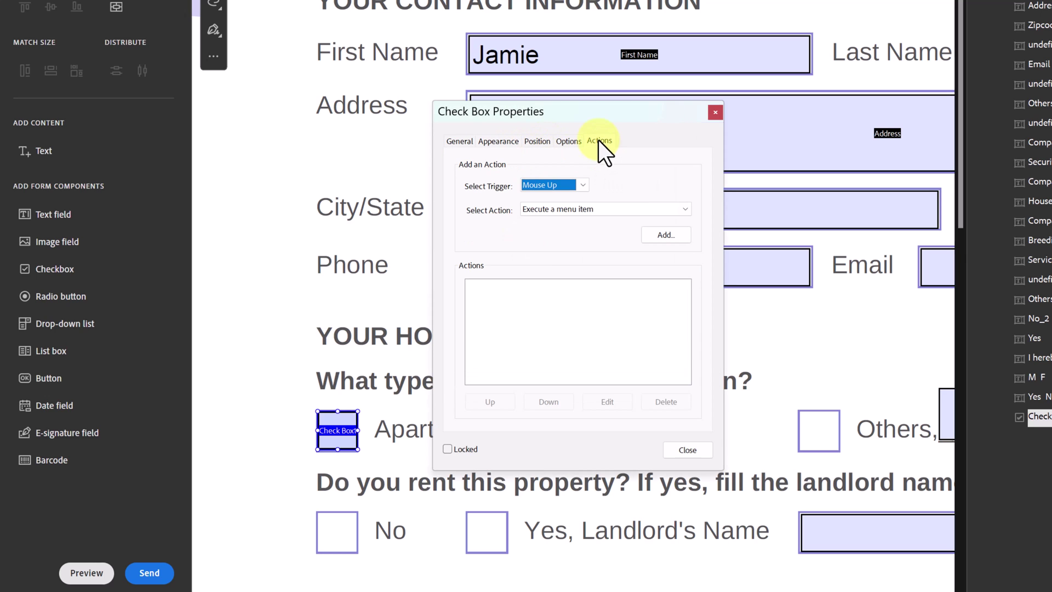
click(563, 141)
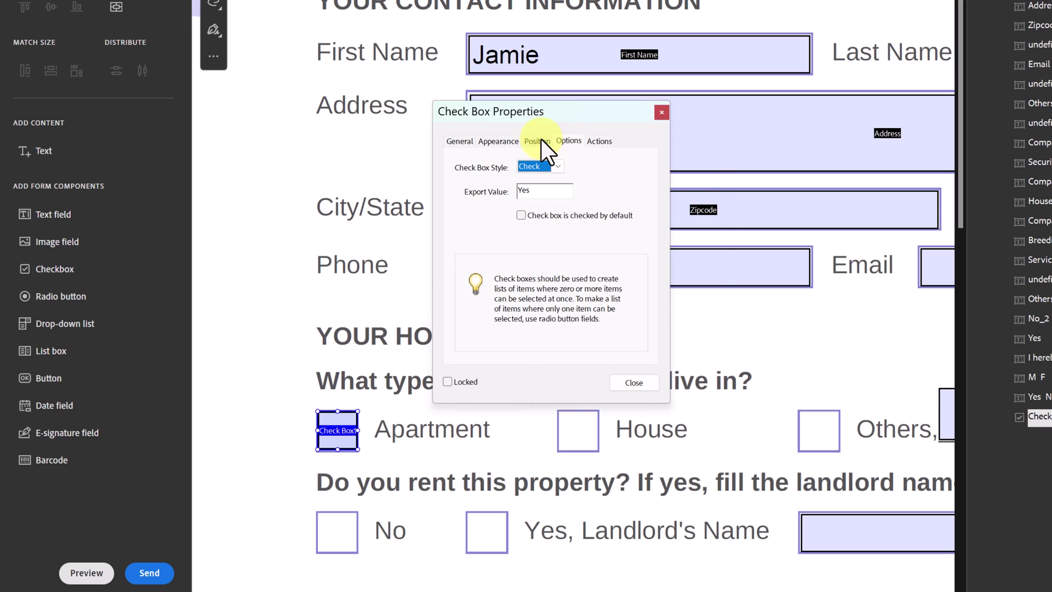
click(454, 141)
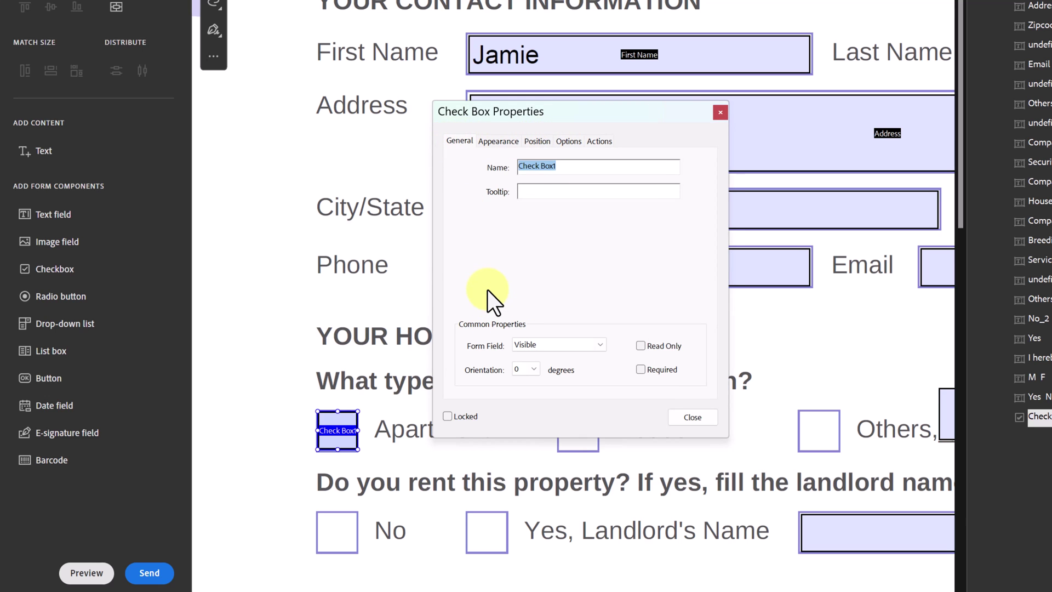
click(692, 417)
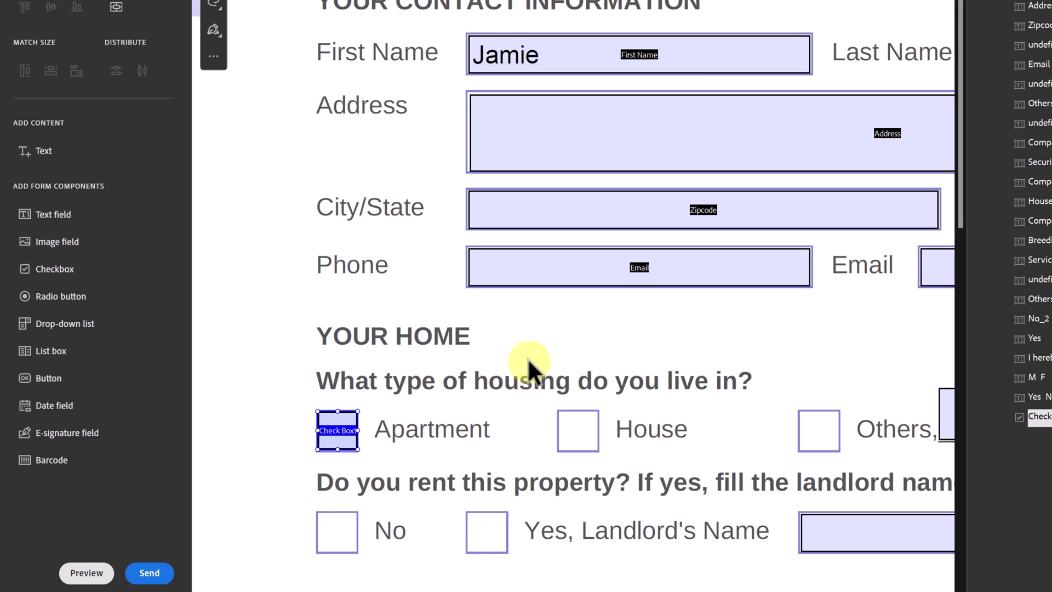
- Paste a copy of the Apartment checkbox onto the House box and preview the form
key(ctrl+v)
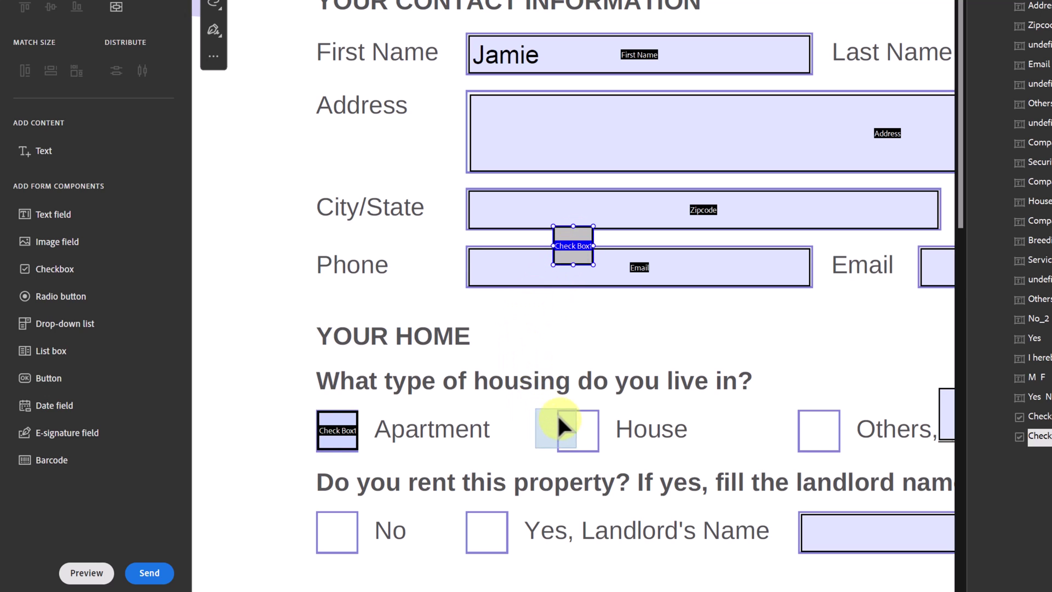
drag(570, 416, 578, 417)
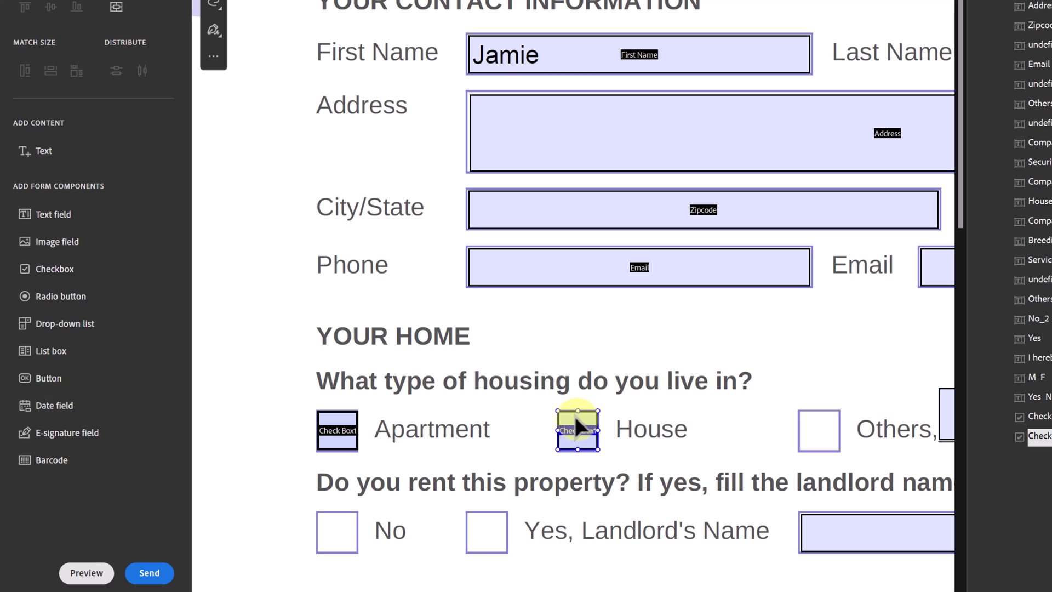
click(87, 573)
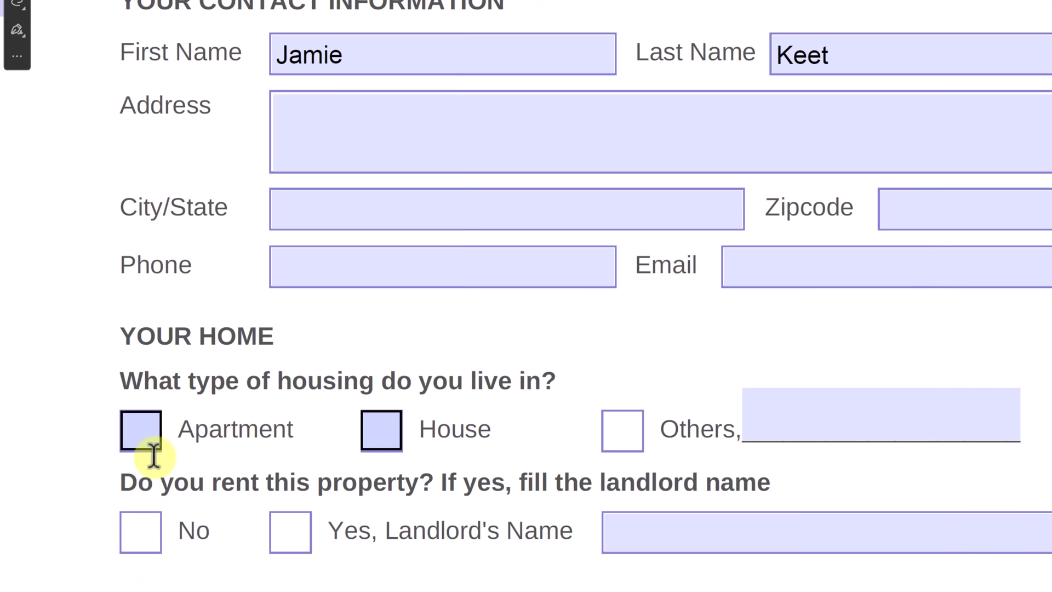
- In preview, tick Apartment and try the First Name and Last Name fields
click(139, 430)
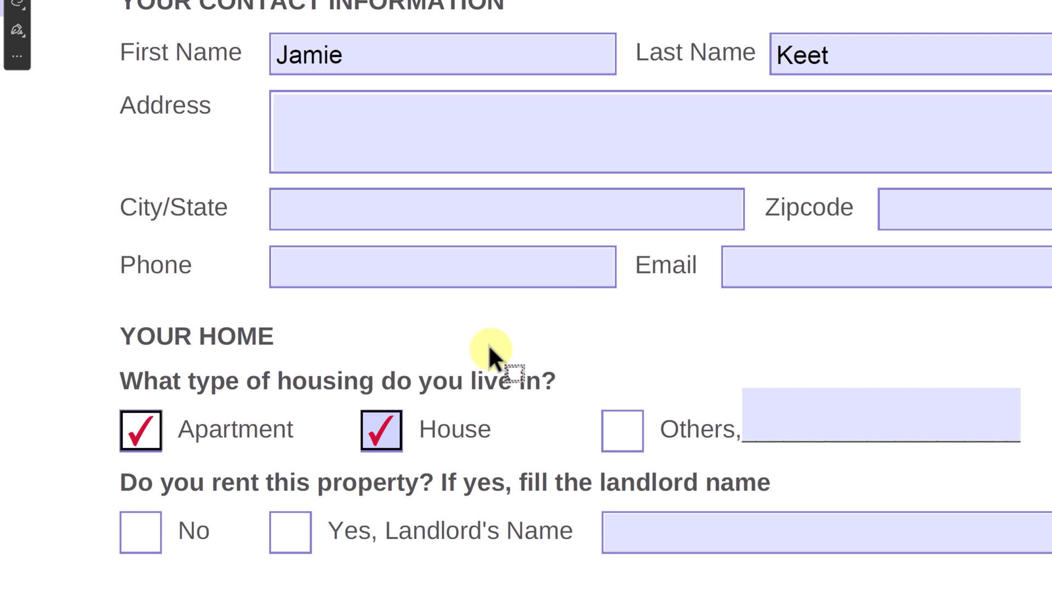
click(319, 44)
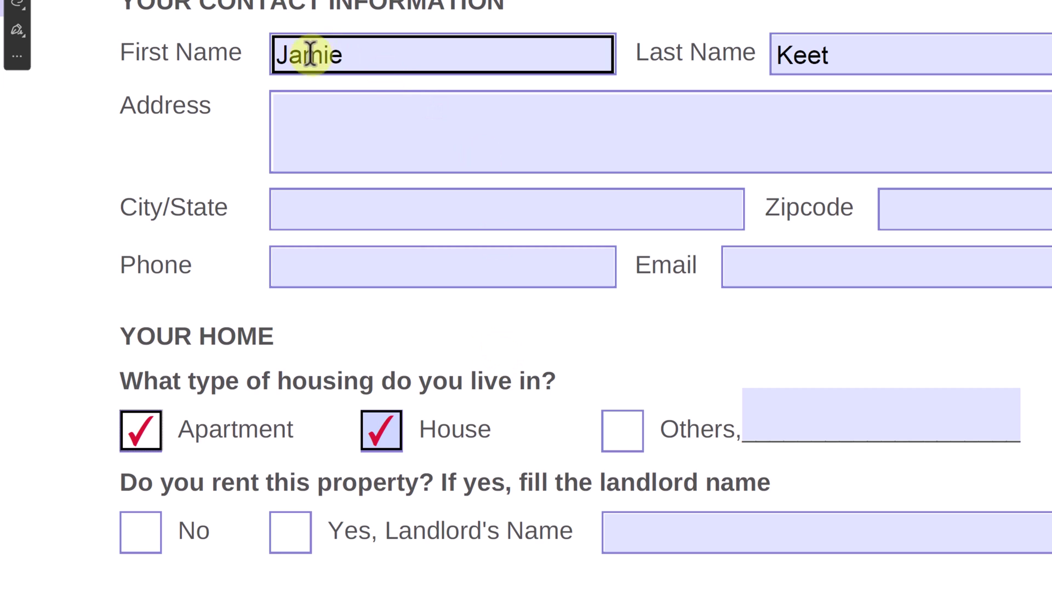
click(862, 104)
click(864, 57)
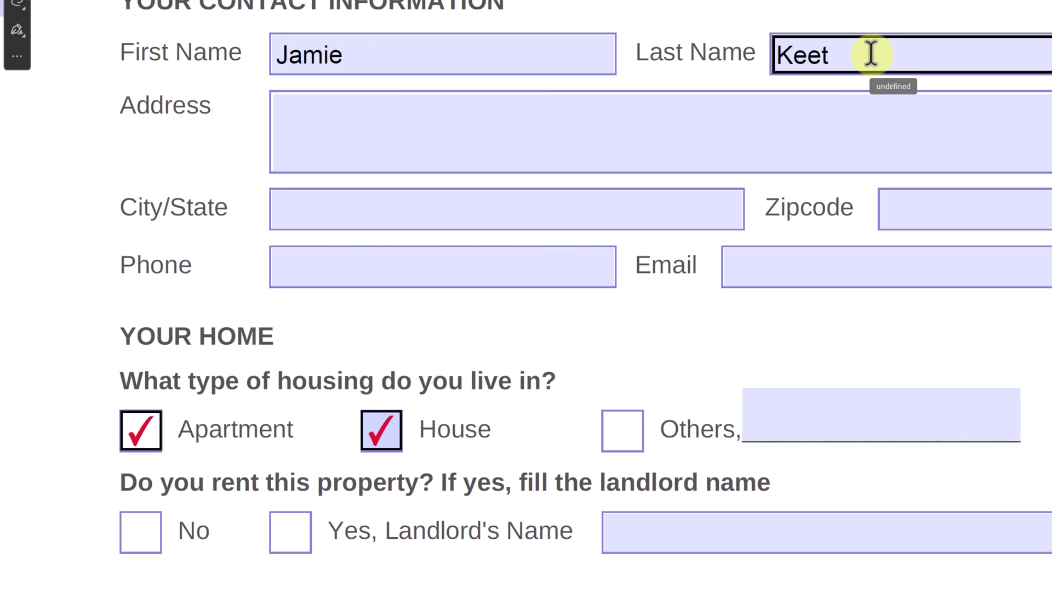
click(444, 59)
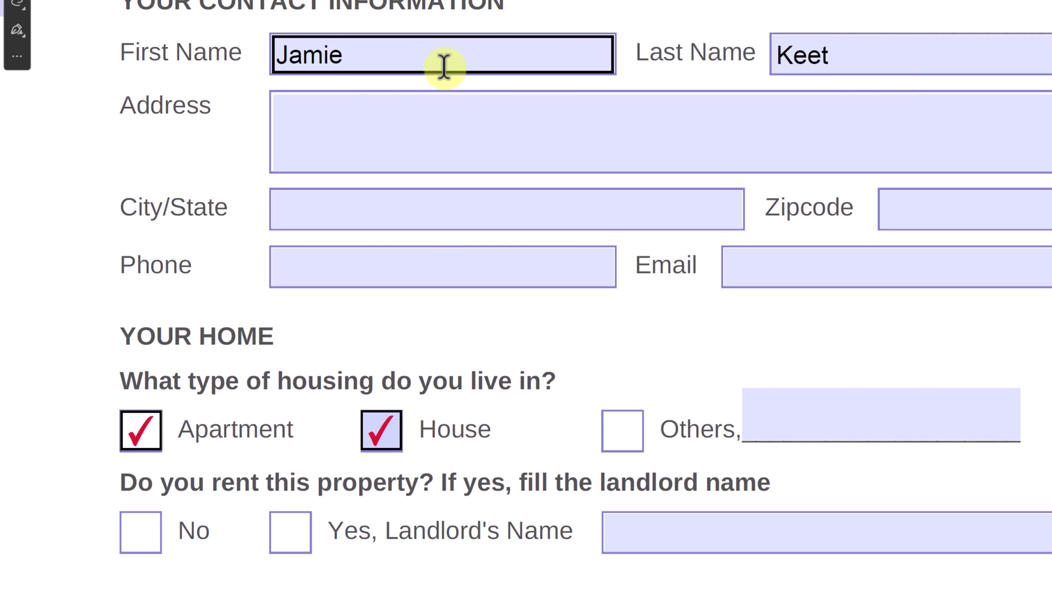
click(956, 65)
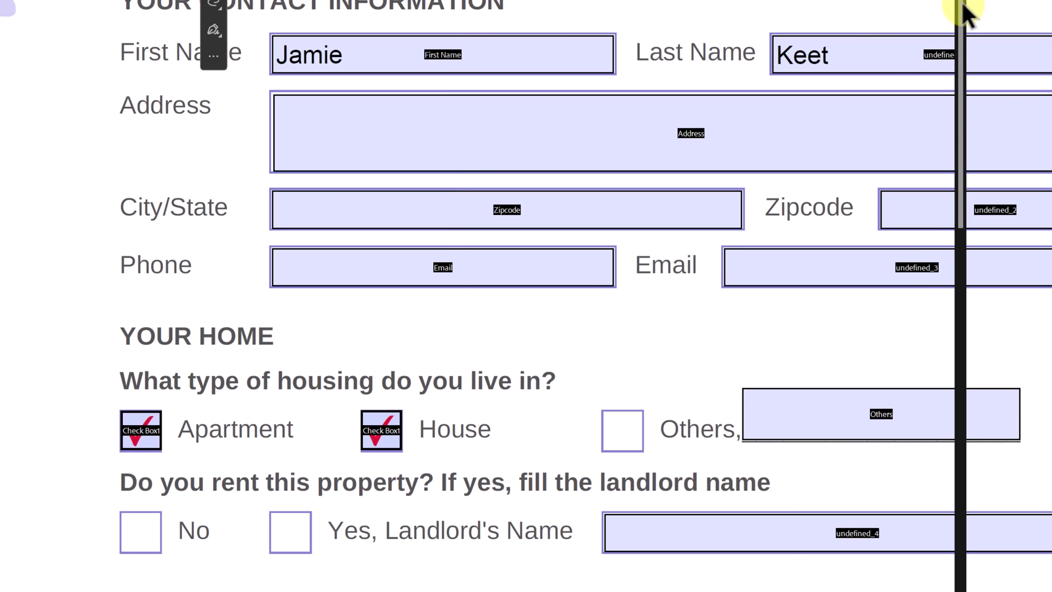
- Return to editing and rename the House checkbox to Check Box2
click(527, 253)
click(393, 367)
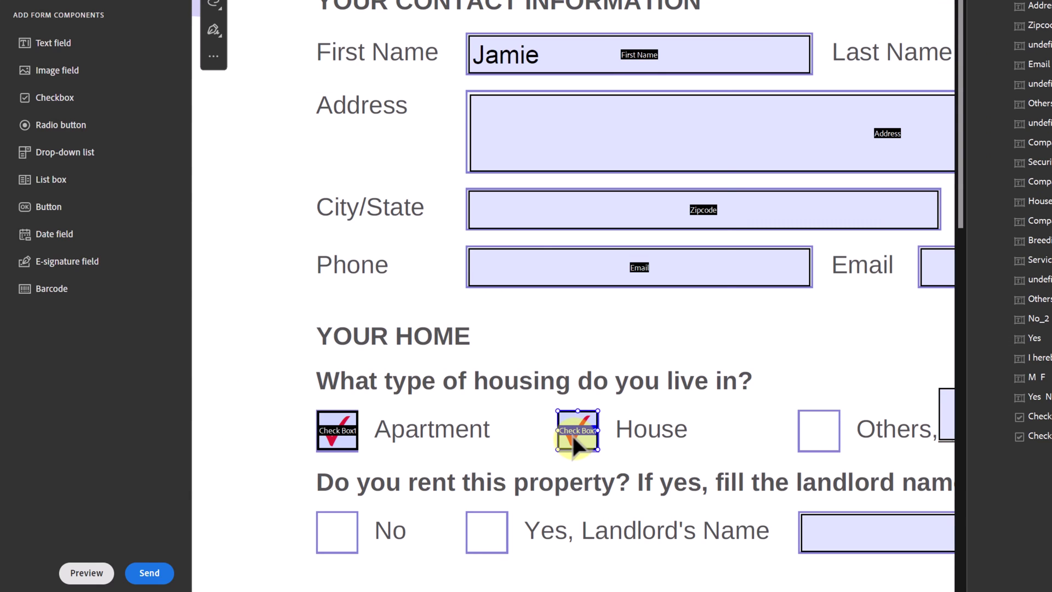
double_click(571, 433)
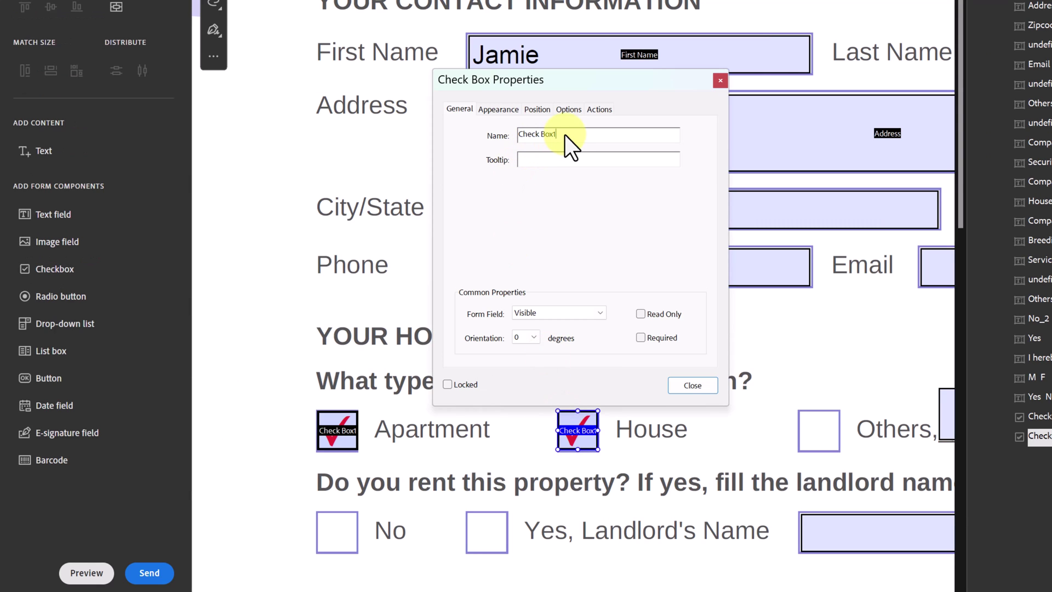
text(2)
click(692, 385)
click(706, 332)
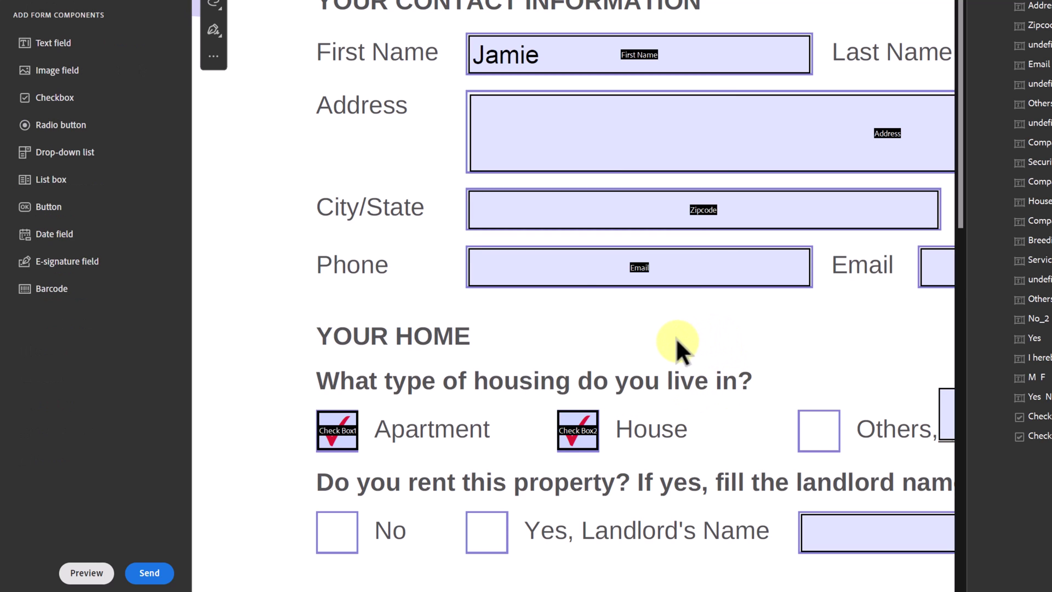
- Paste checkbox copies onto the Others, No and Yes boxes, aligning the No box
key(ctrl+v)
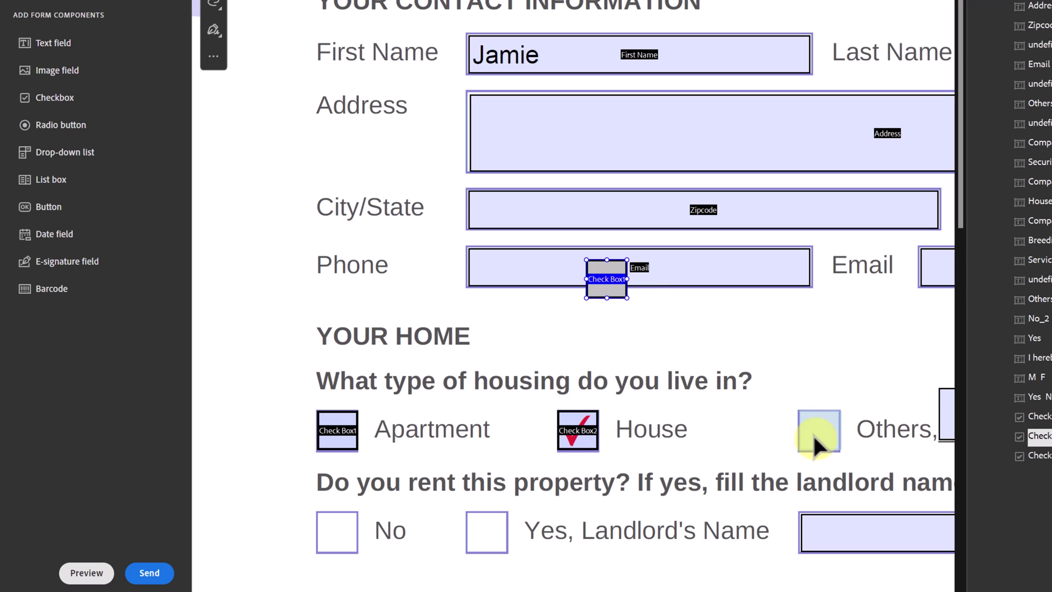
drag(811, 434, 811, 433)
key(ctrl+v)
drag(627, 311, 324, 535)
key(ctrl+v)
drag(669, 349, 486, 535)
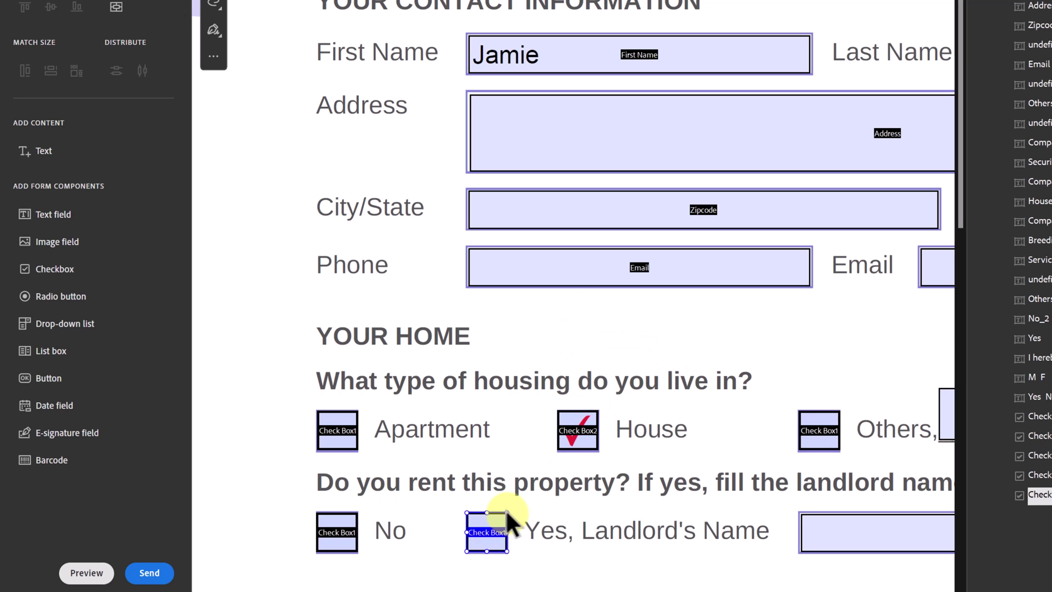
click(334, 535)
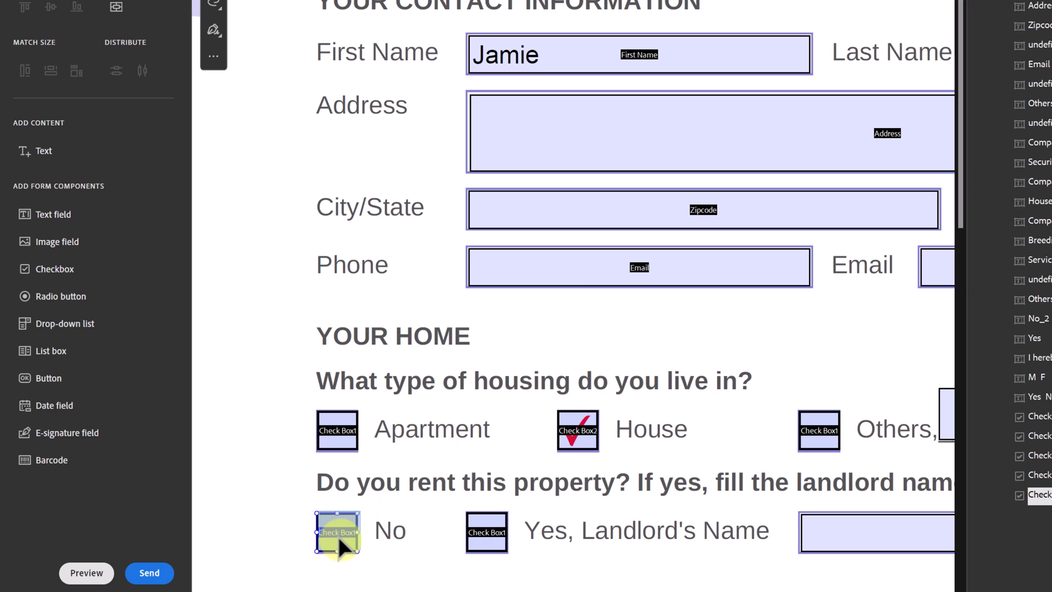
drag(337, 534, 339, 533)
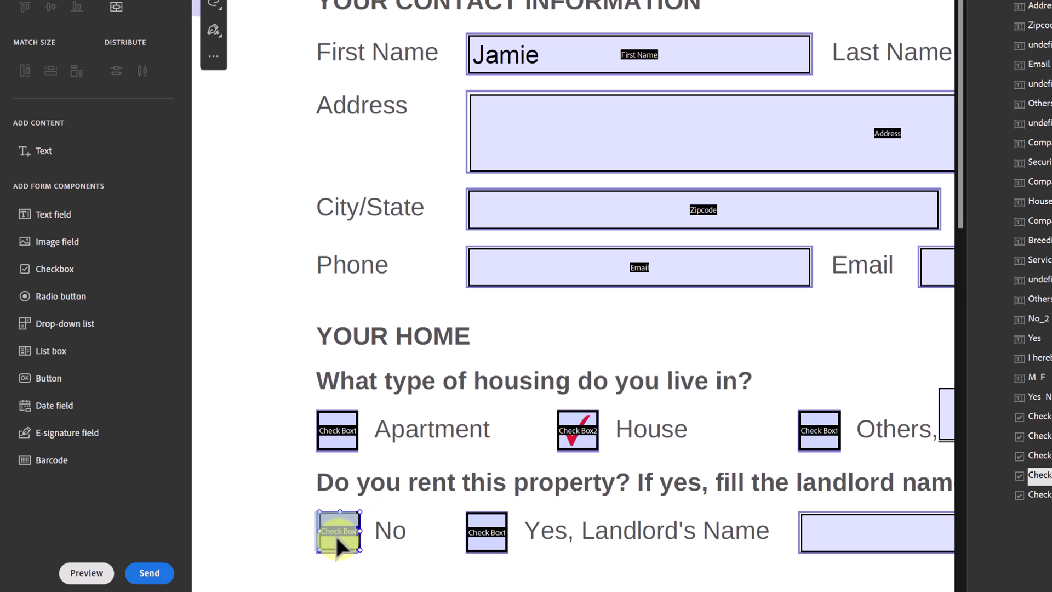
drag(341, 535, 346, 531)
- Rename the Others, No and Yes checkboxes to Check Box3, Check Box4 and Check Box5
double_click(821, 438)
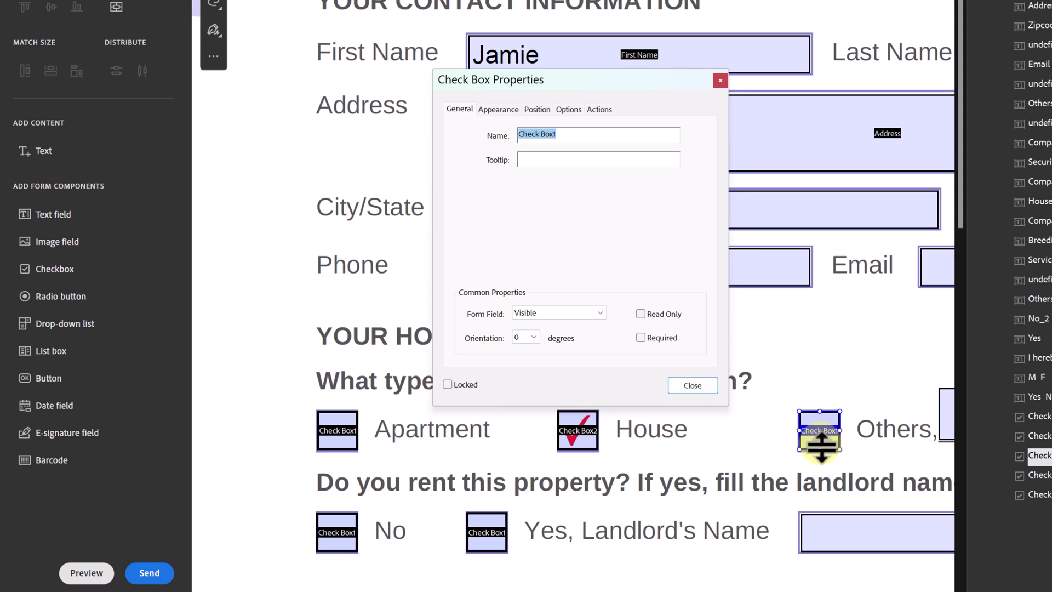
click(577, 135)
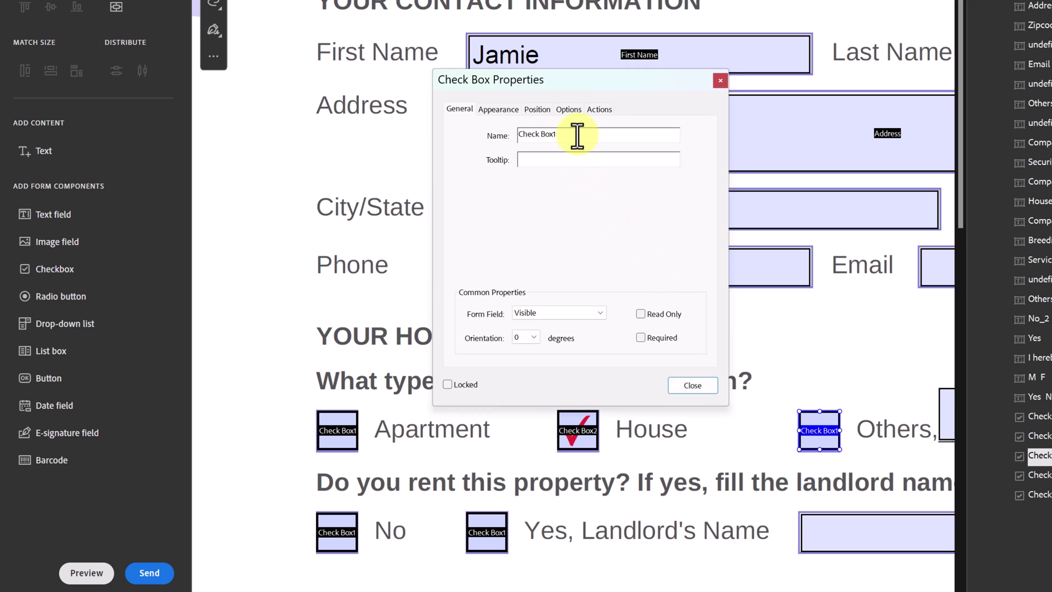
text(3)
click(683, 383)
double_click(325, 532)
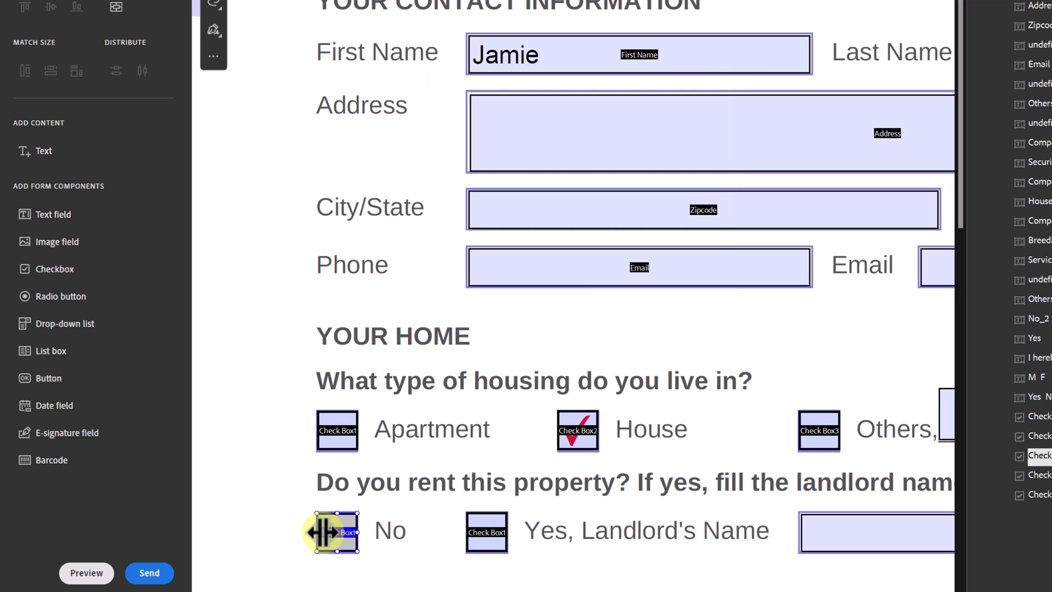
click(593, 134)
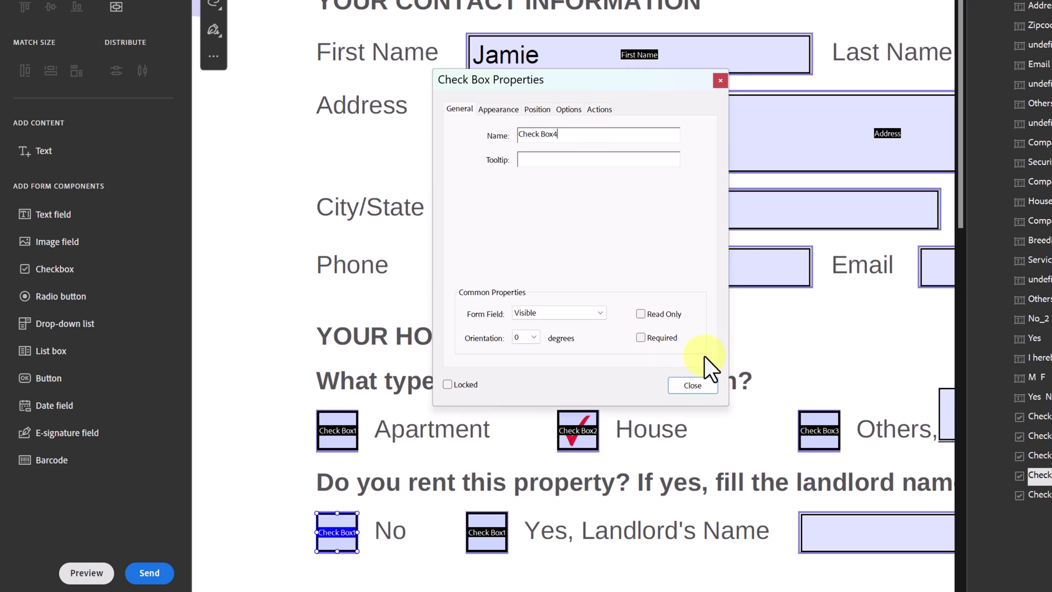
click(692, 385)
double_click(484, 533)
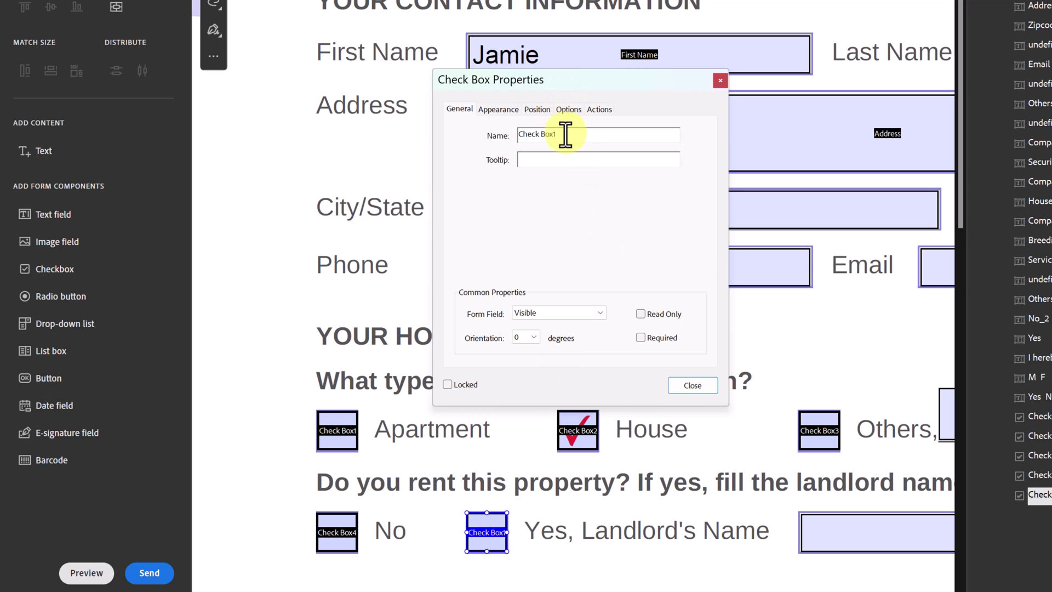
click(704, 383)
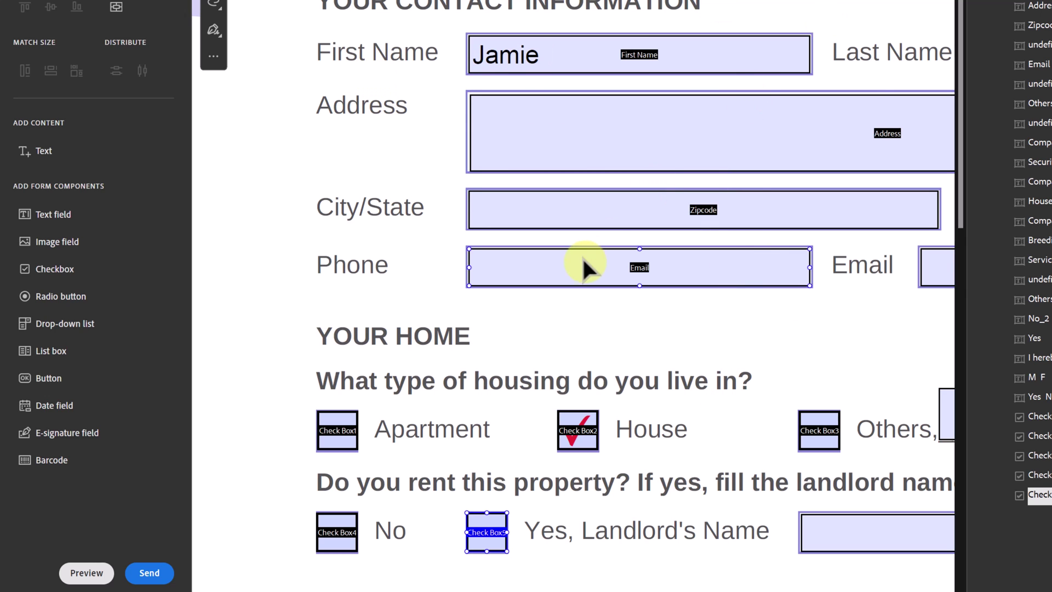
- In Preview, tick and untick the No and Yes checkboxes to confirm they work independently
click(87, 572)
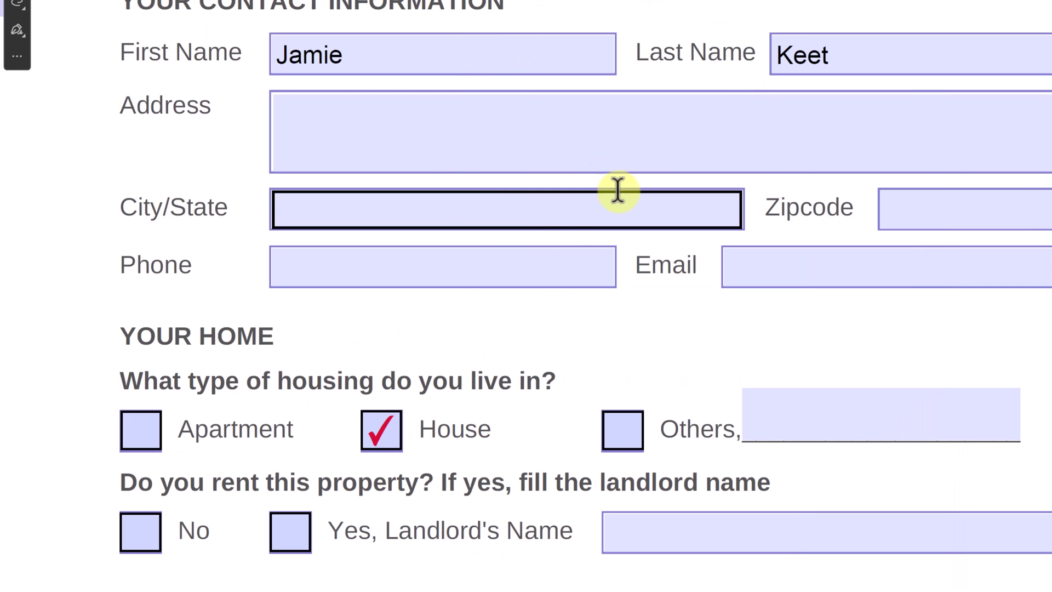
click(140, 531)
click(291, 531)
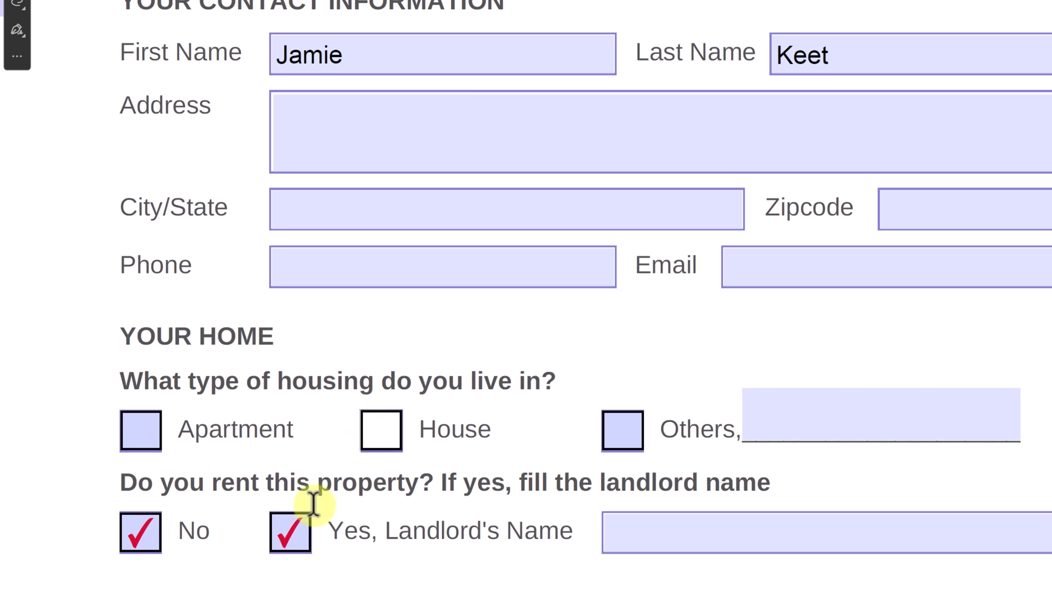
click(283, 536)
click(138, 539)
- Type the sample text 'Hello how are you?' into the Address field
scroll(424, 354, up, 1)
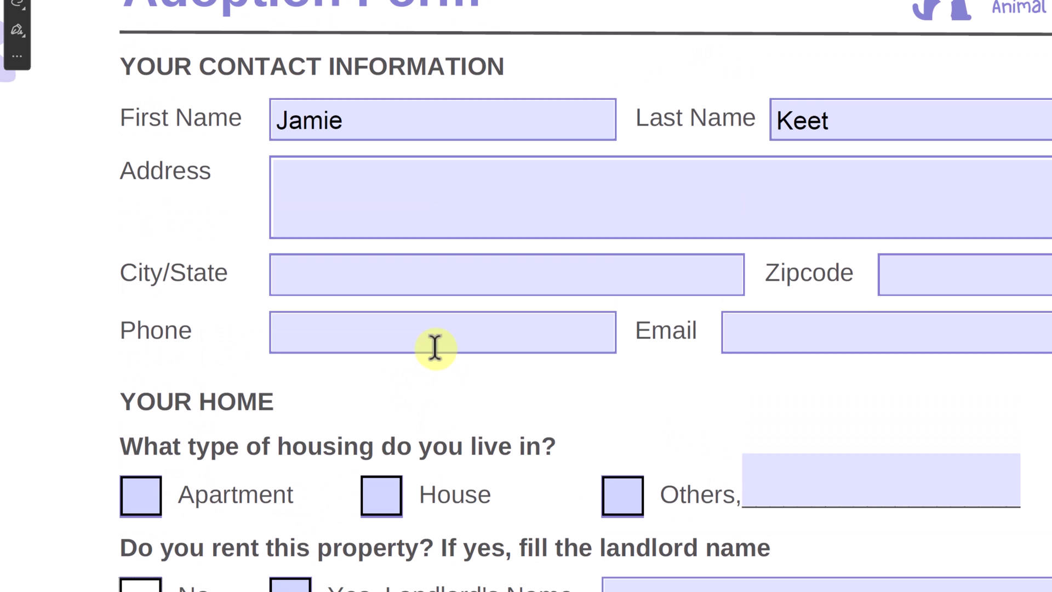
click(409, 189)
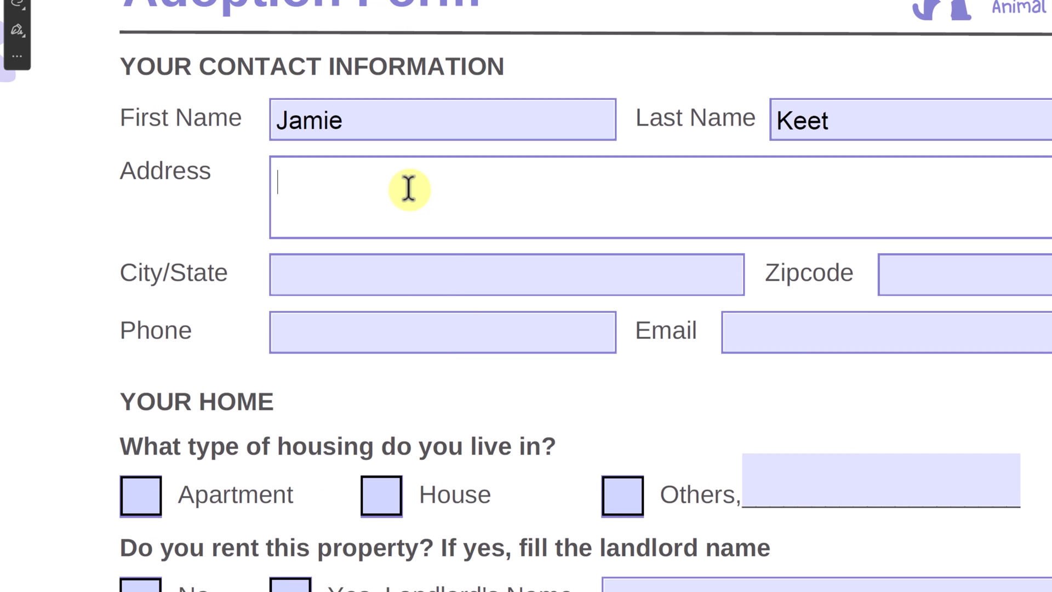
text(Hello how are you?)
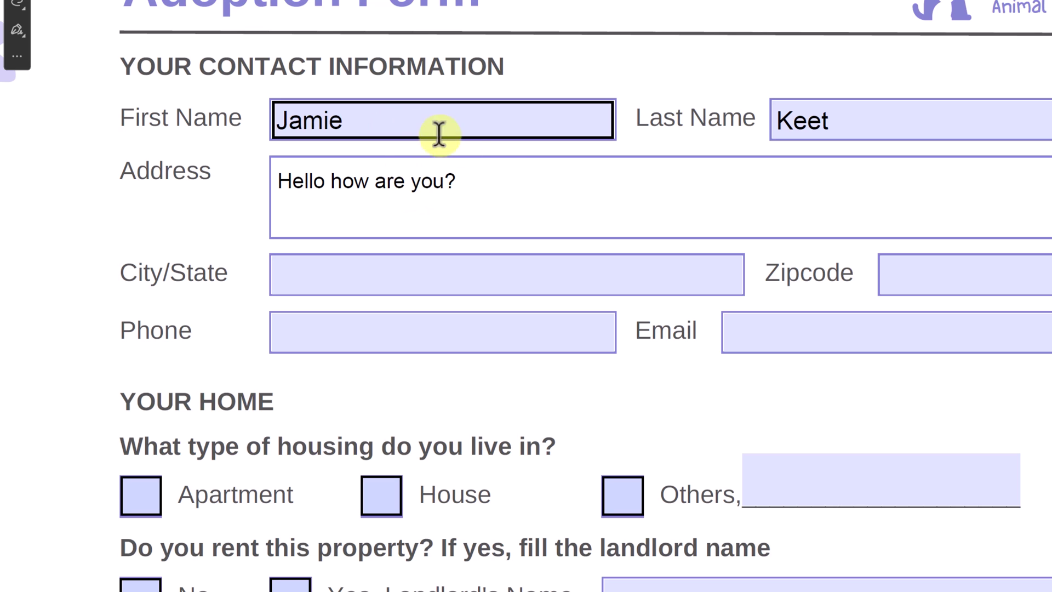
drag(475, 183, 277, 185)
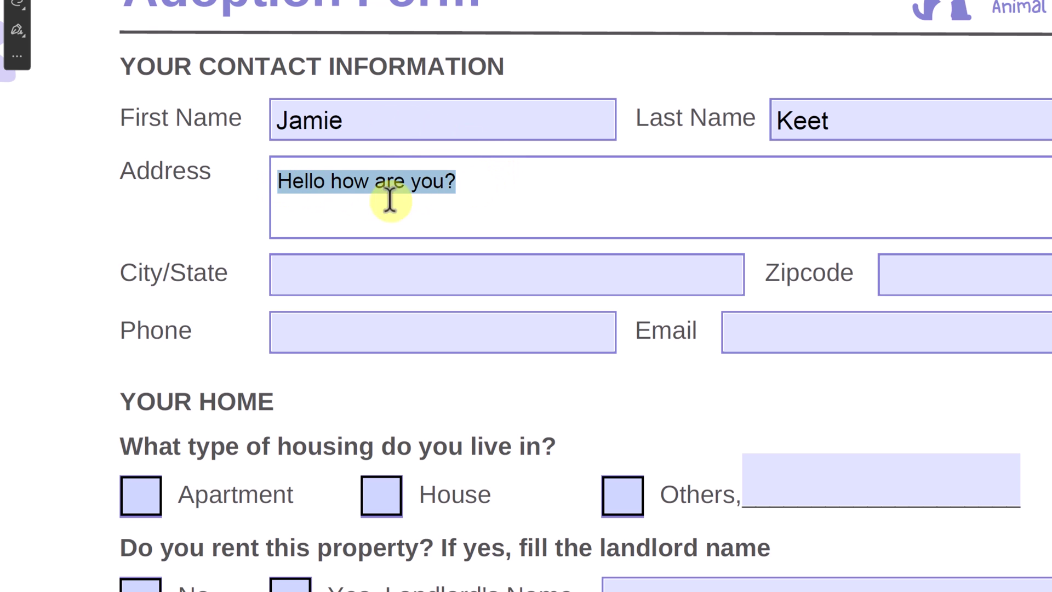
click(488, 184)
drag(489, 187, 276, 183)
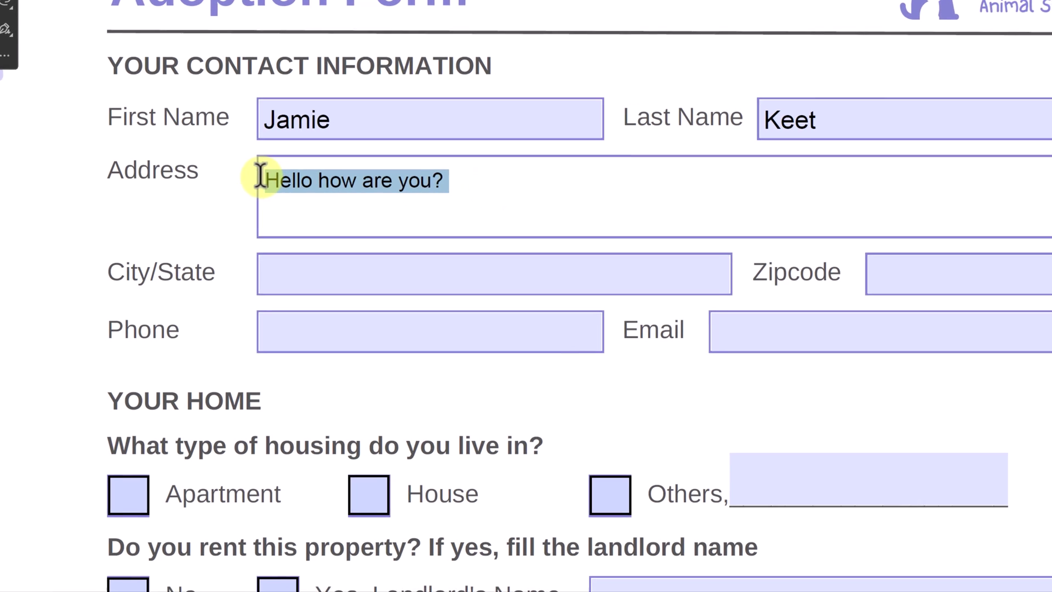
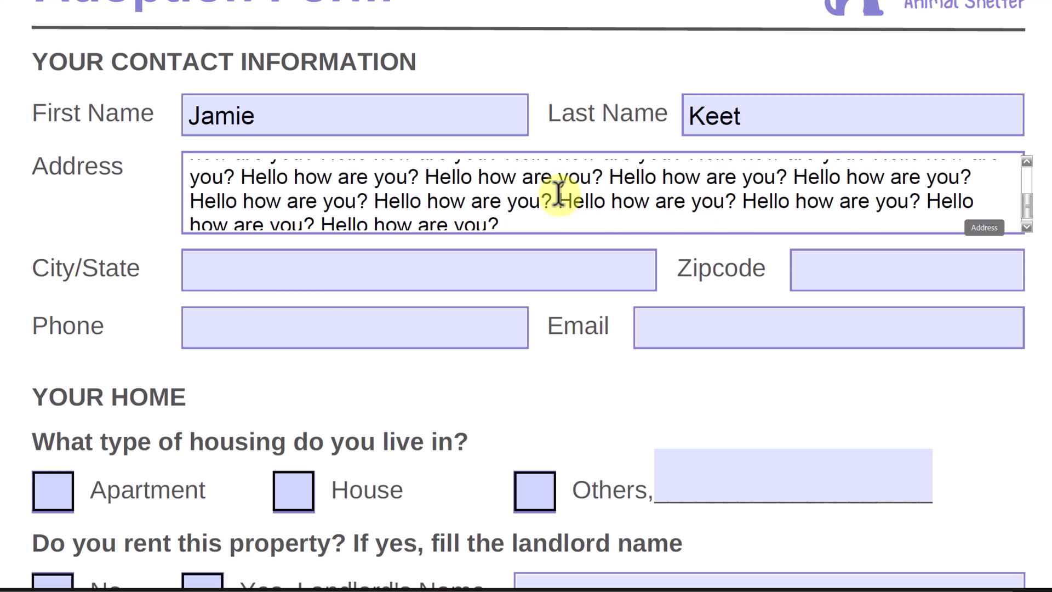
scroll(525, 197, down, 1)
scroll(525, 193, down, 4)
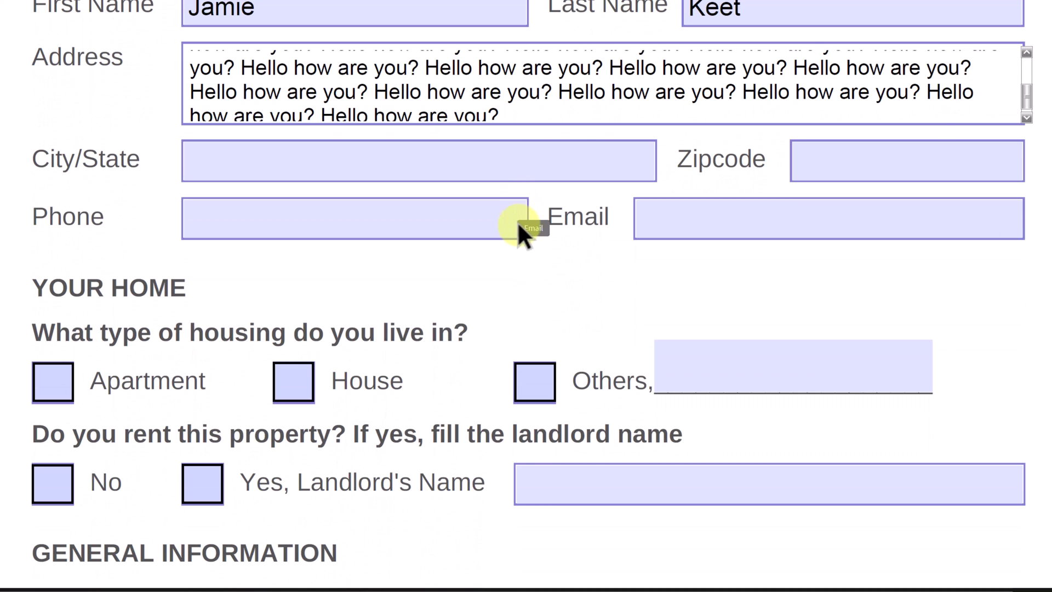
scroll(448, 331, down, 2)
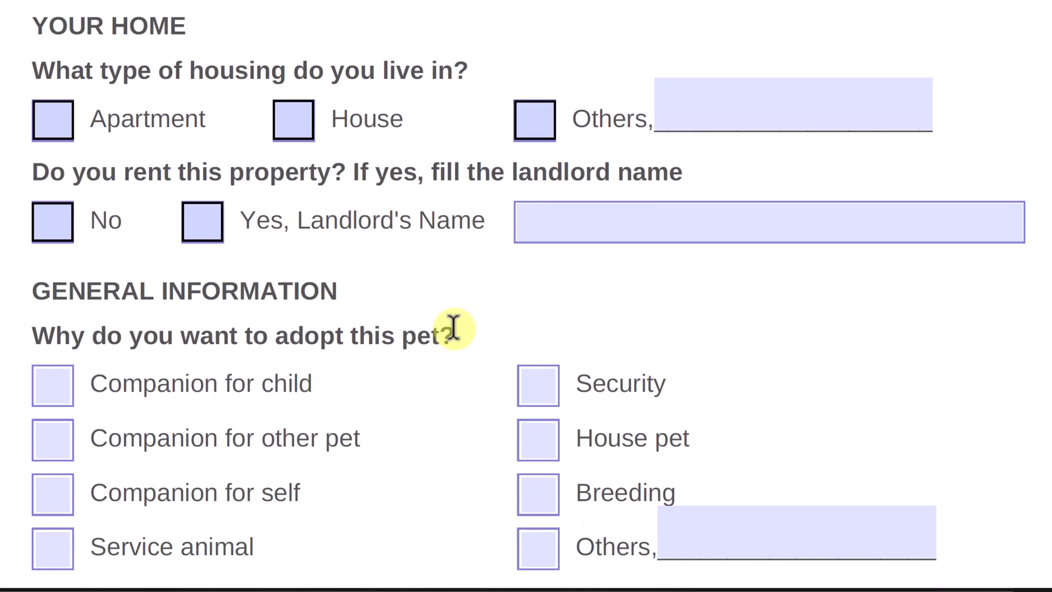
click(61, 376)
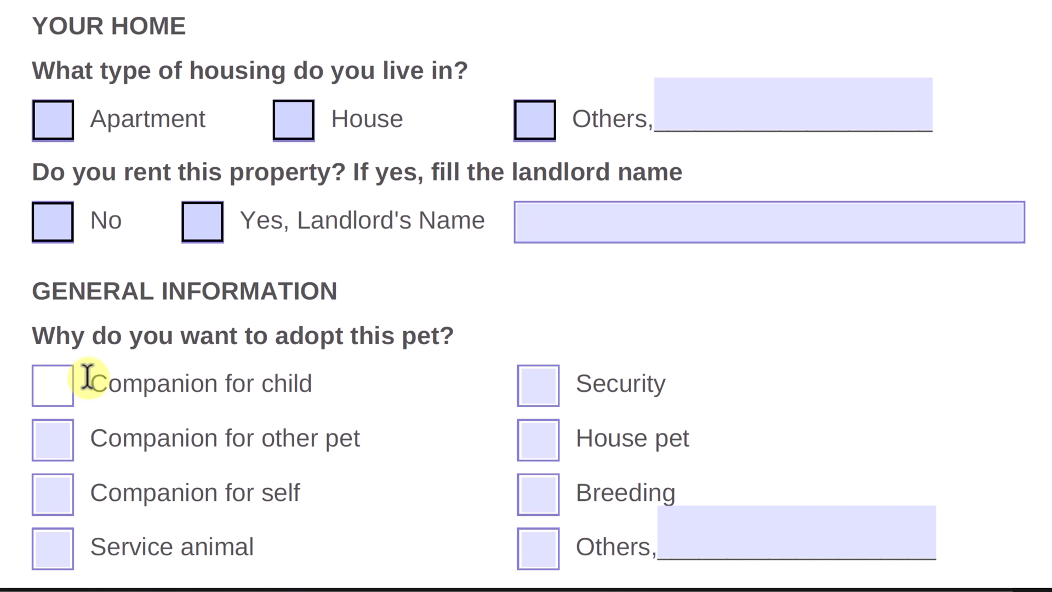
scroll(82, 388, down, 2)
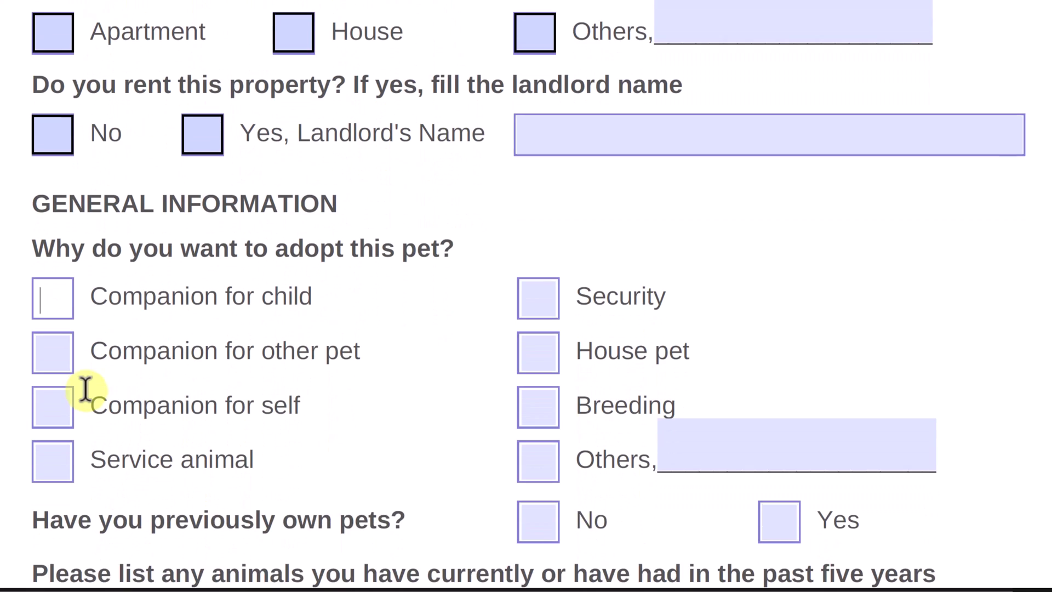
scroll(86, 389, down, 2)
scroll(86, 388, up, 6)
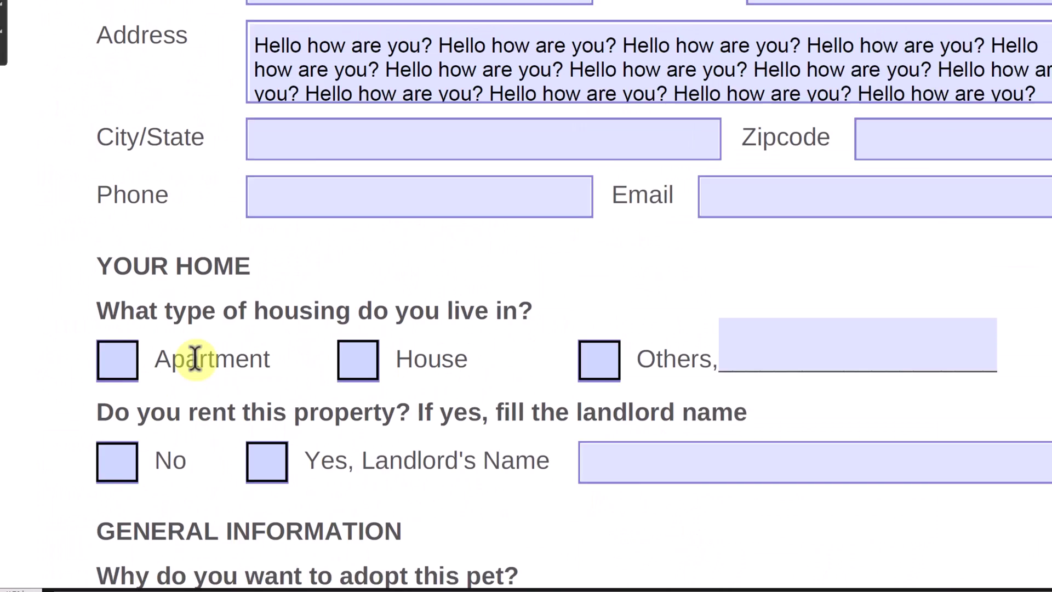
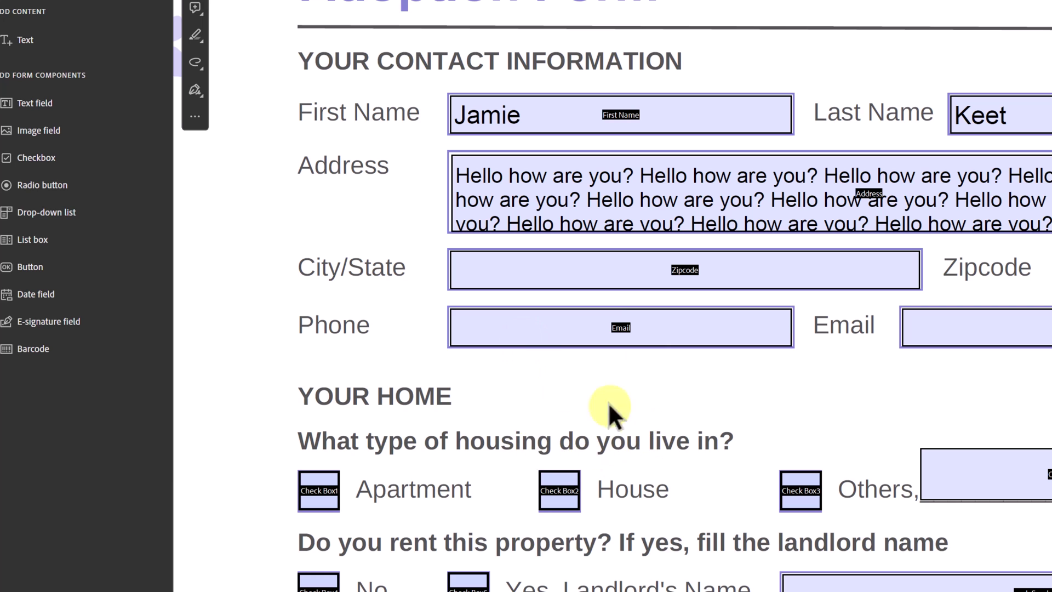
- Place a drop-down field (Dropdown2) beside the YOUR HOME heading and open its Dropdown Properties
click(57, 212)
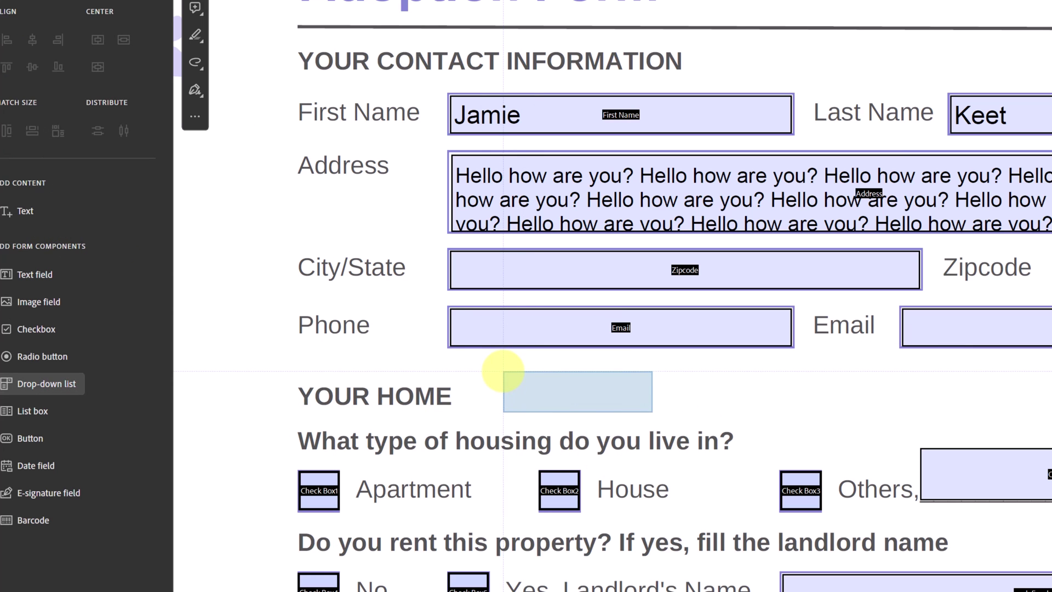
click(503, 372)
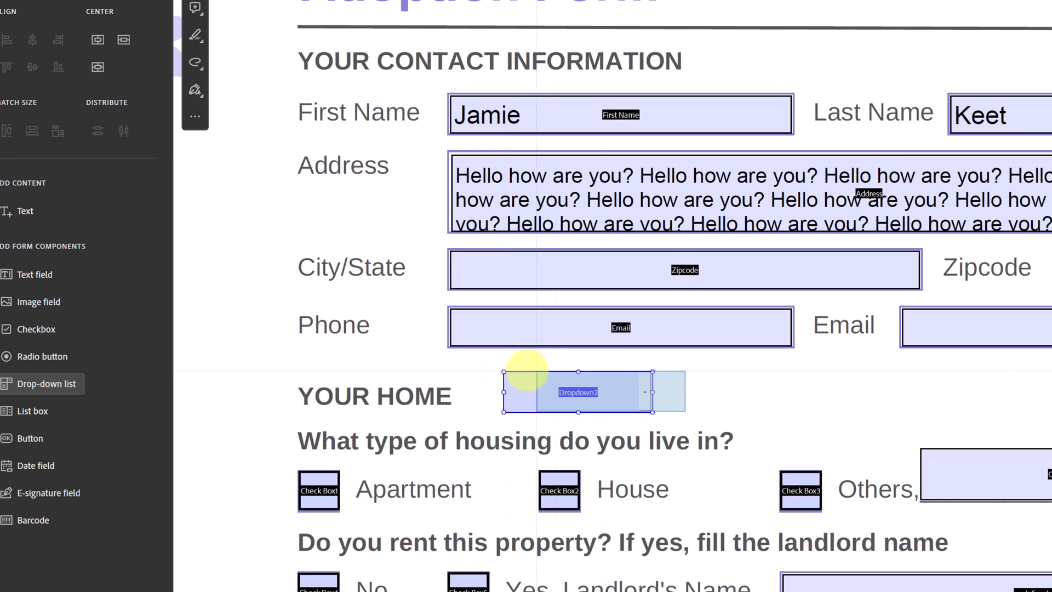
click(25, 213)
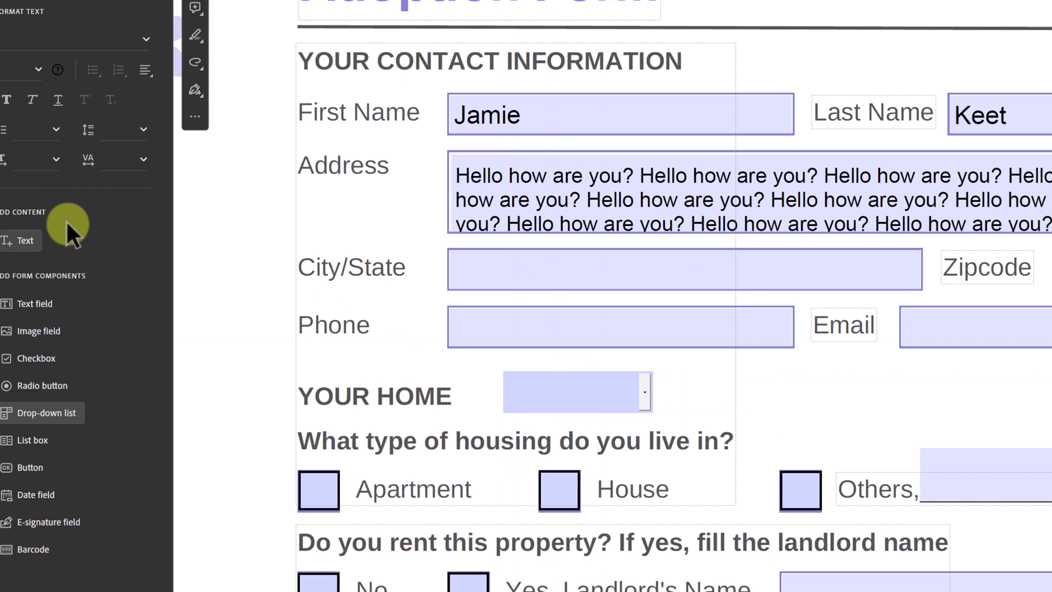
click(576, 392)
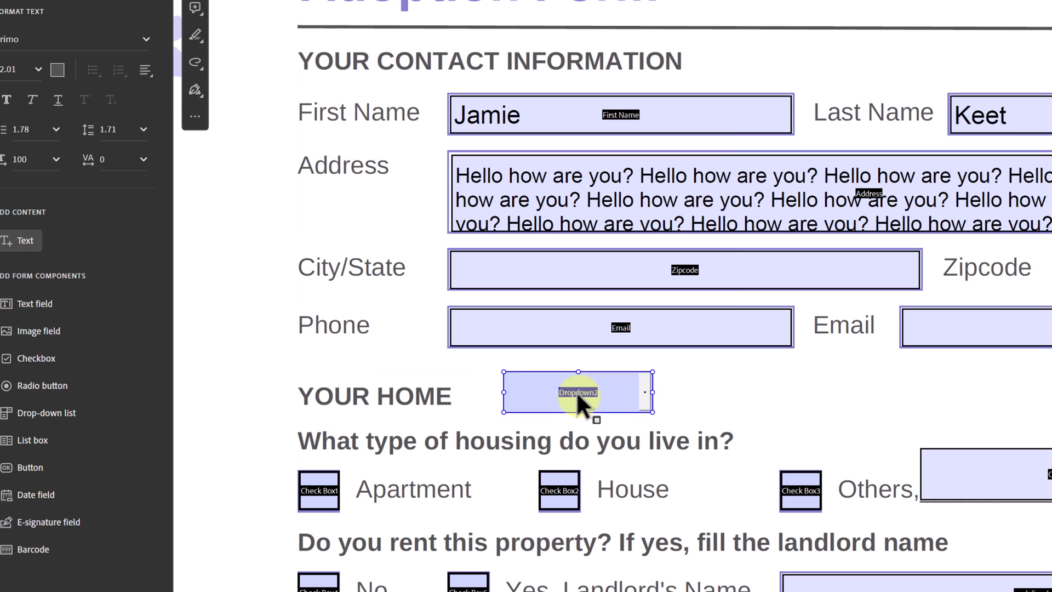
double_click(630, 396)
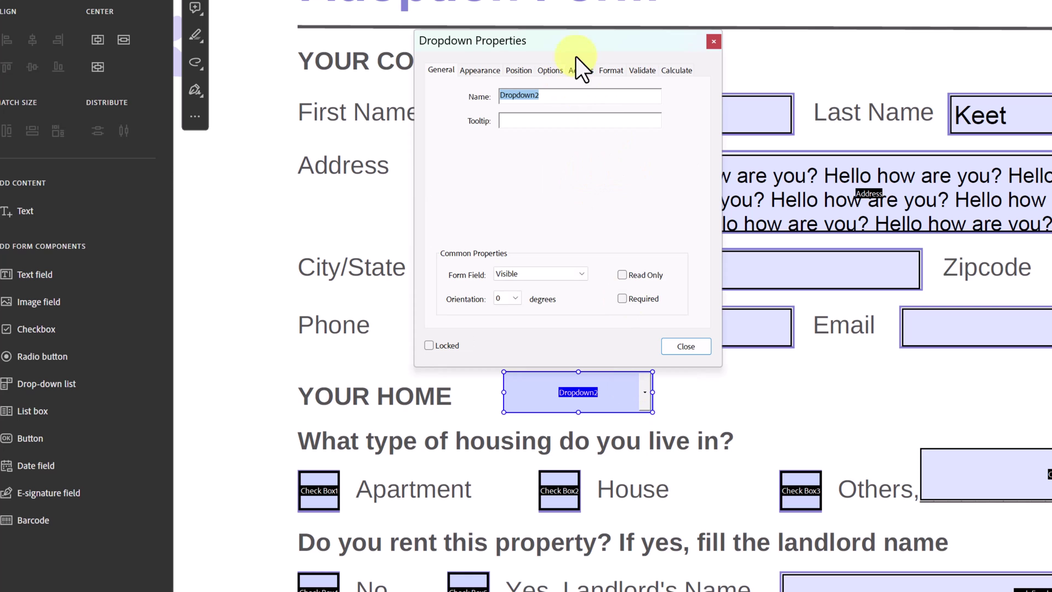
- Look through the Dropdown Properties tabs, from Appearance and Position to Validate and Calculate
drag(583, 42, 573, 54)
click(462, 86)
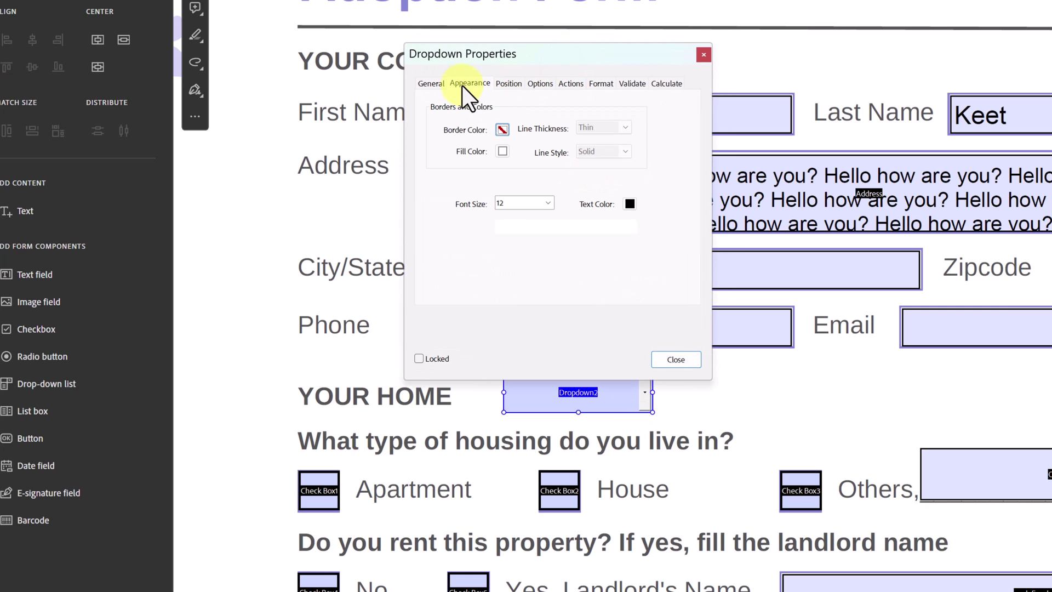
click(507, 86)
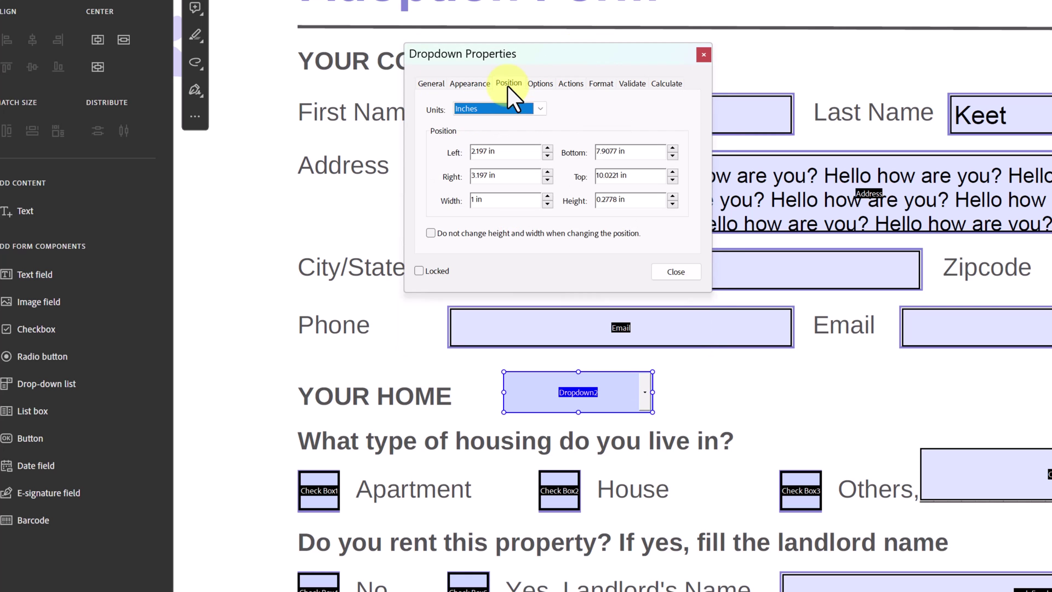
click(541, 84)
click(577, 83)
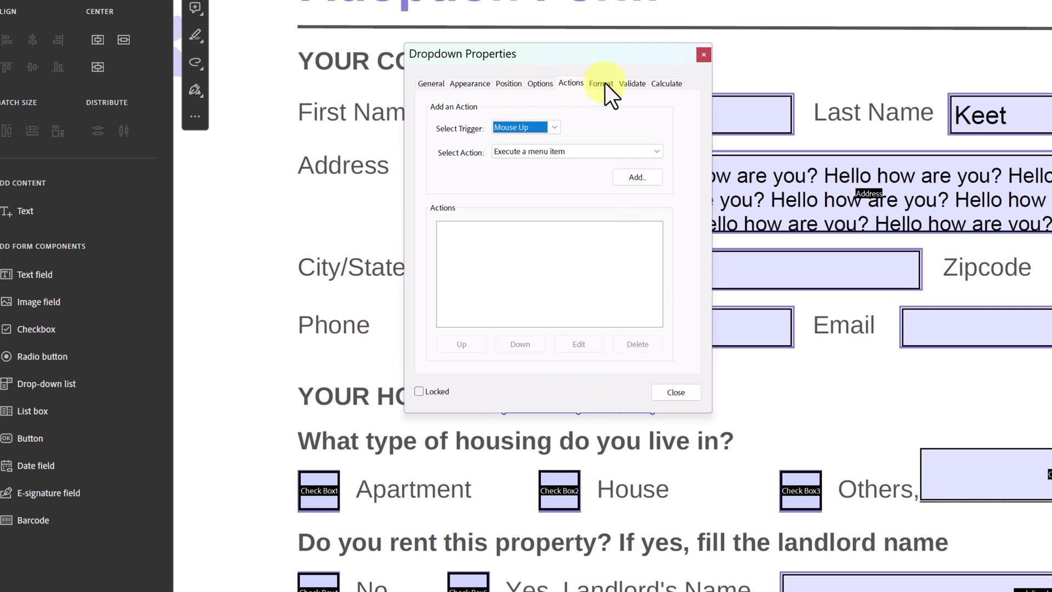
click(605, 84)
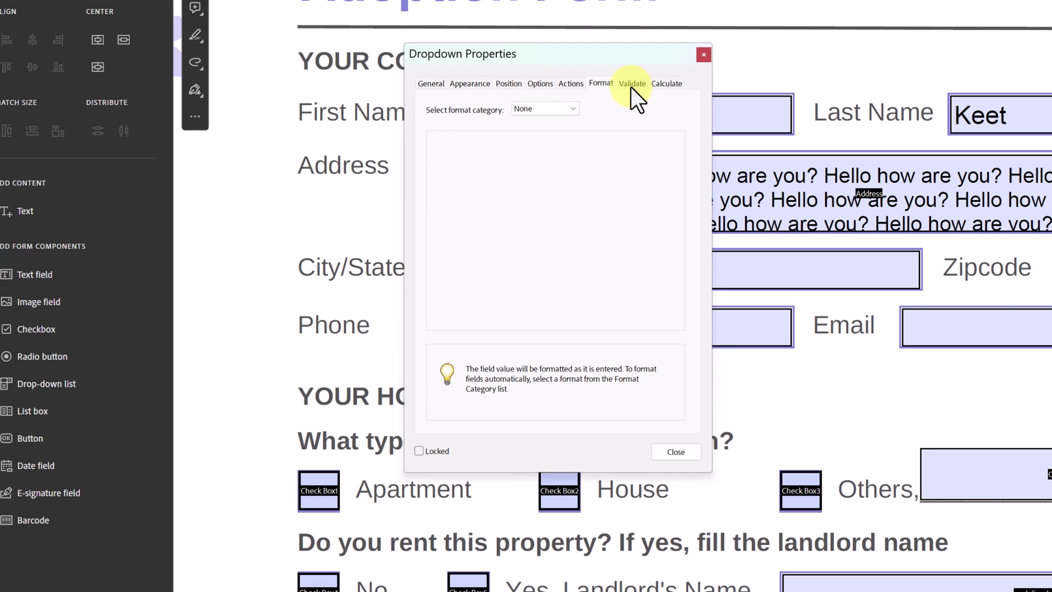
click(631, 84)
click(666, 84)
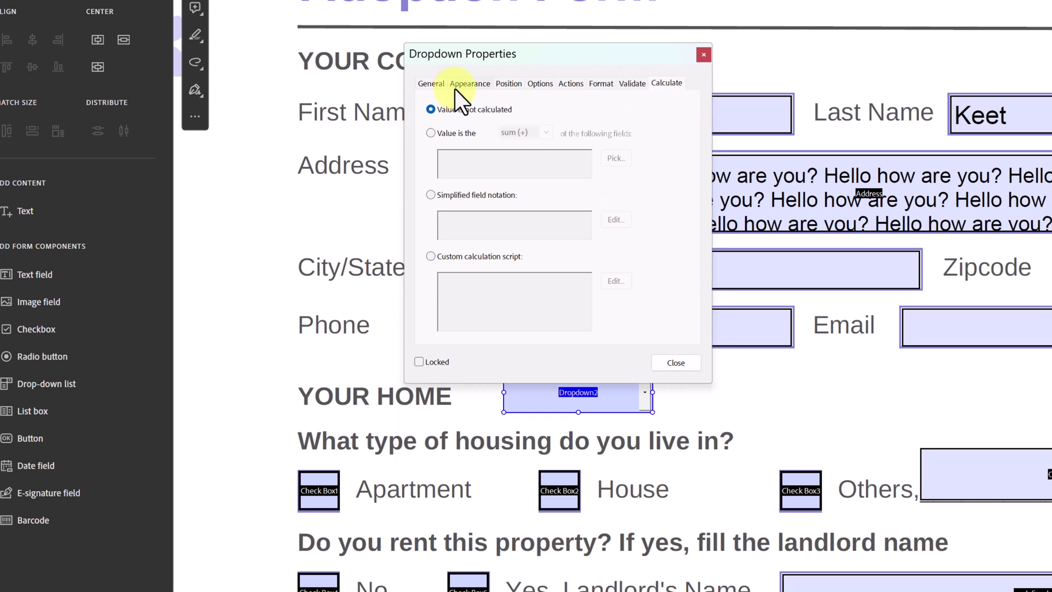
- On the Options tab, add Item 1 and Item 2 to the drop-down's item list
click(538, 85)
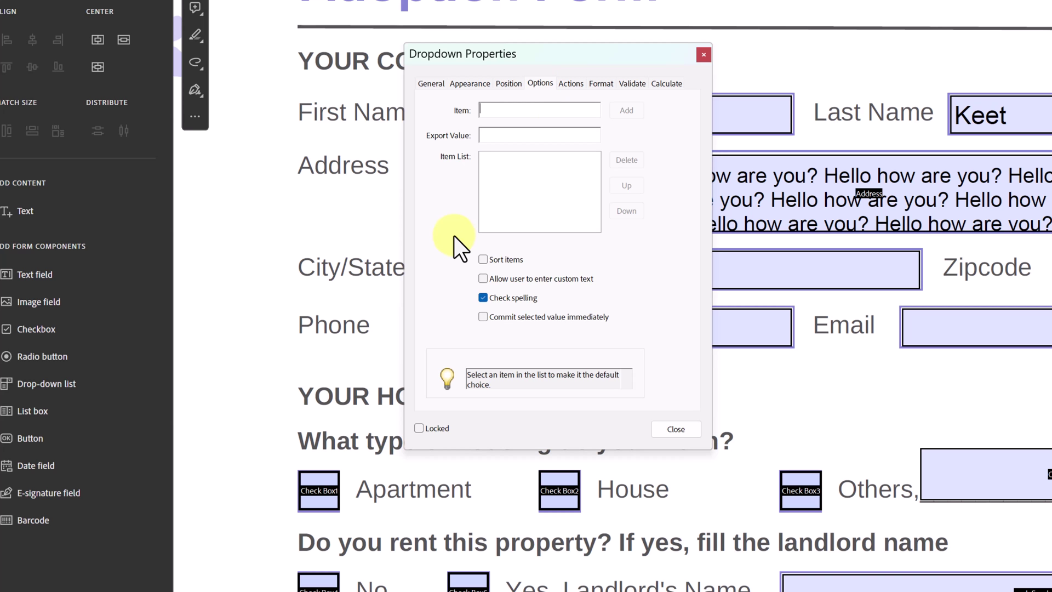
text(Ite)
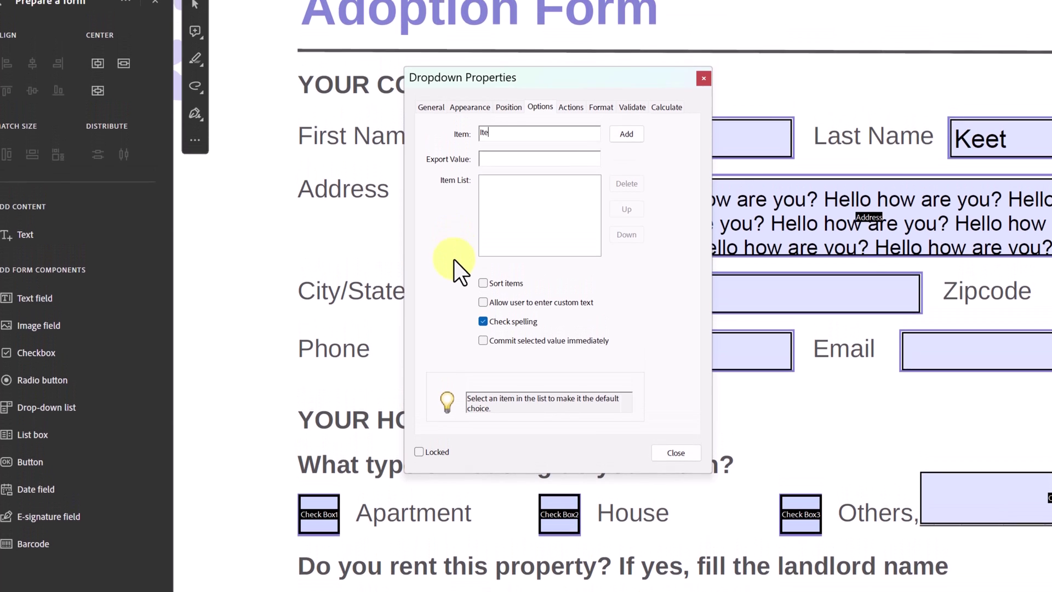
text(m 1)
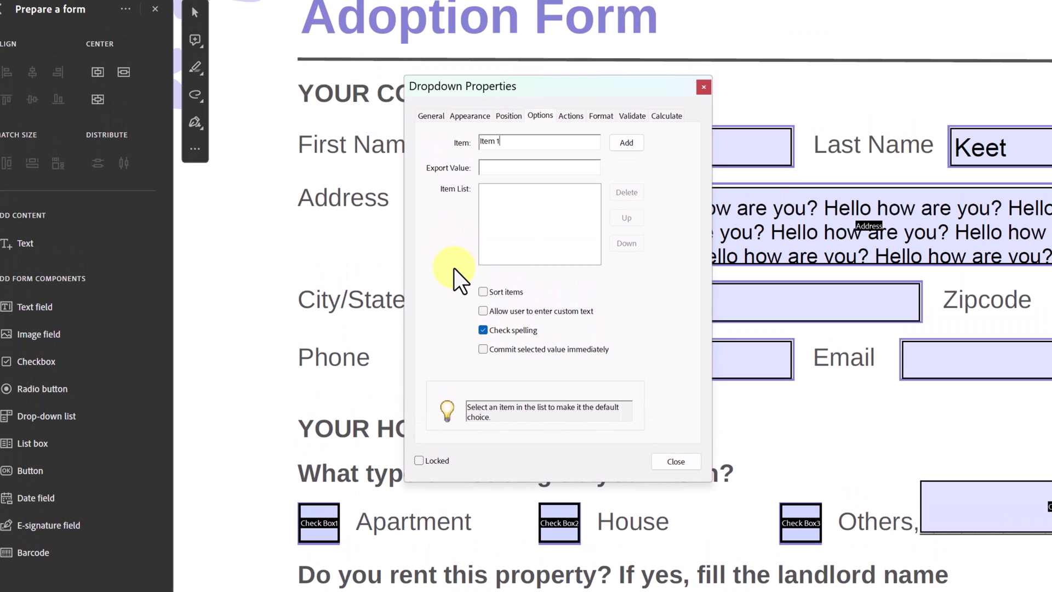
click(626, 143)
click(503, 109)
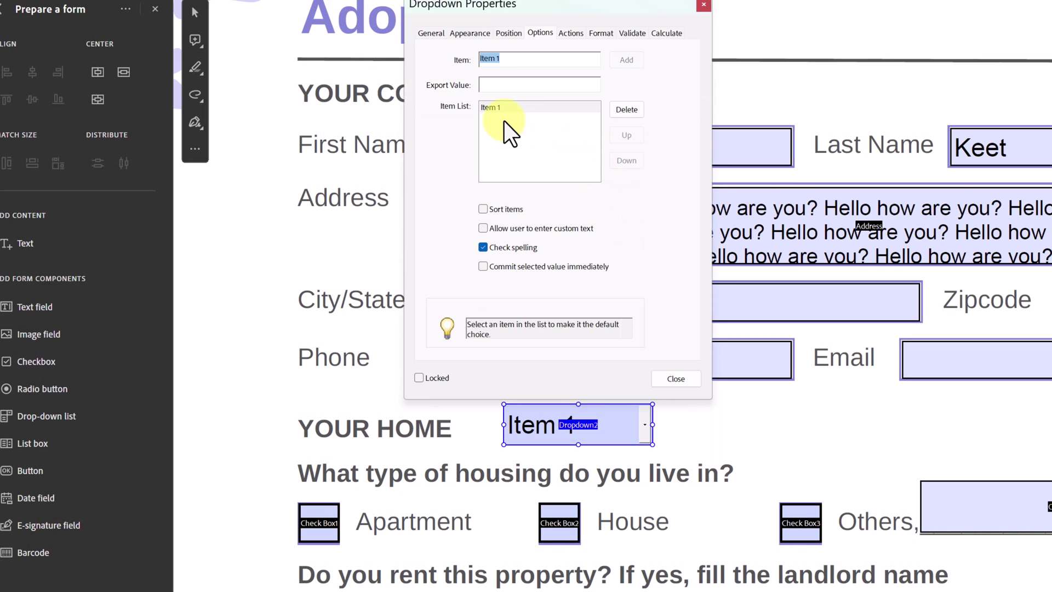
click(513, 62)
key(BackSpace)
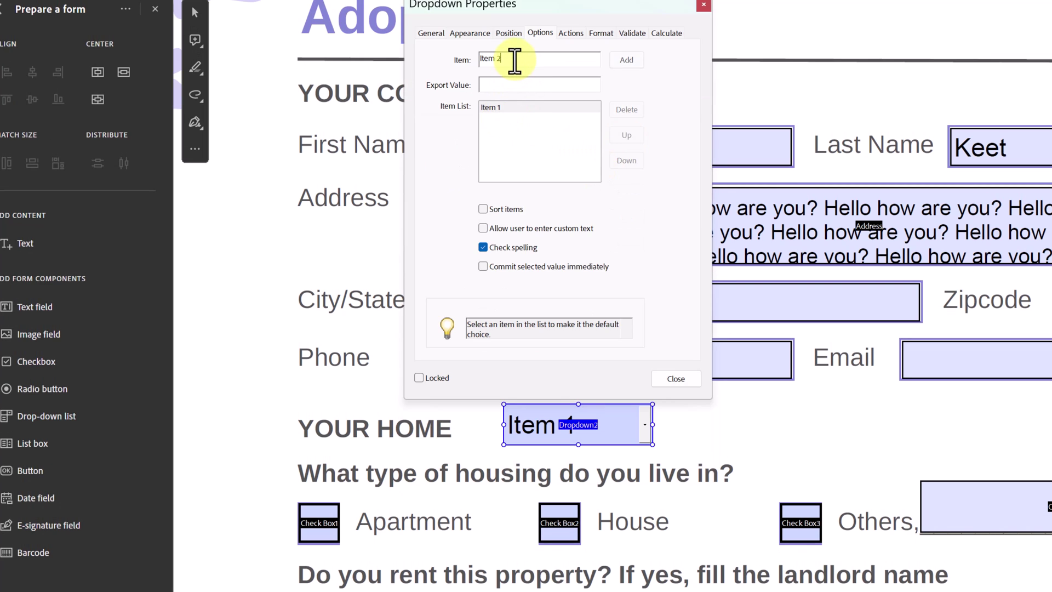
text(2)
click(625, 60)
- Add Item 3 to the item list and close Dropdown Properties
click(515, 60)
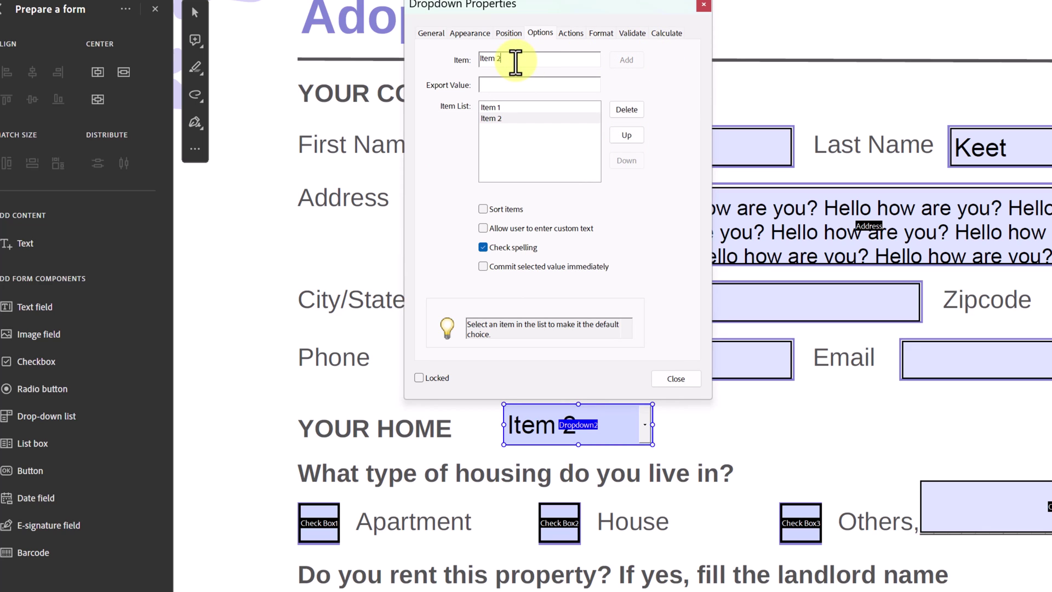
key(BackSpace)
text(3)
click(632, 64)
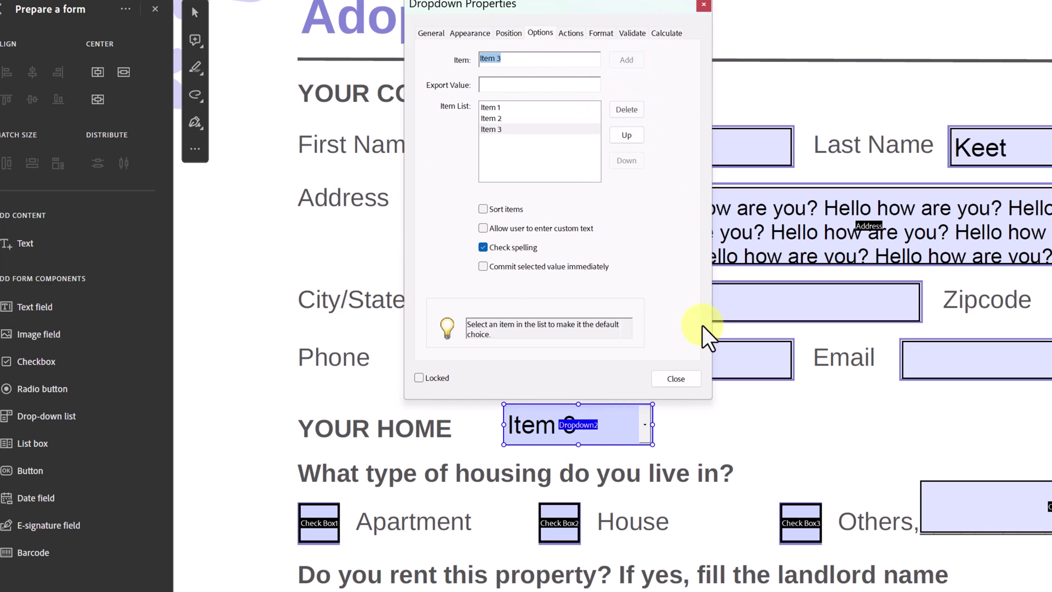
click(680, 380)
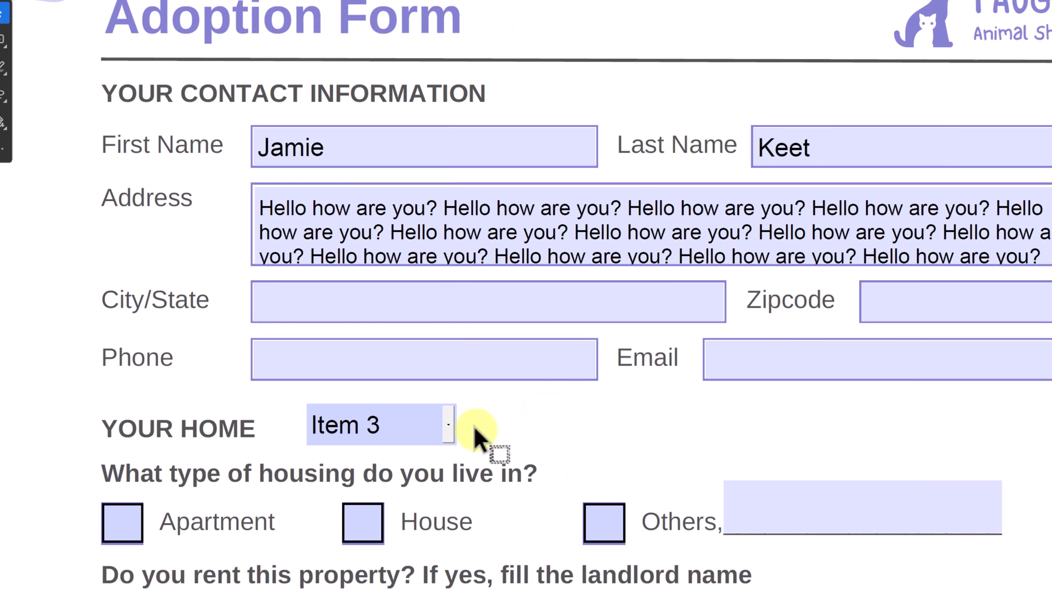
- Preview the form and pick Item 2 in the YOUR HOME drop-down
click(446, 433)
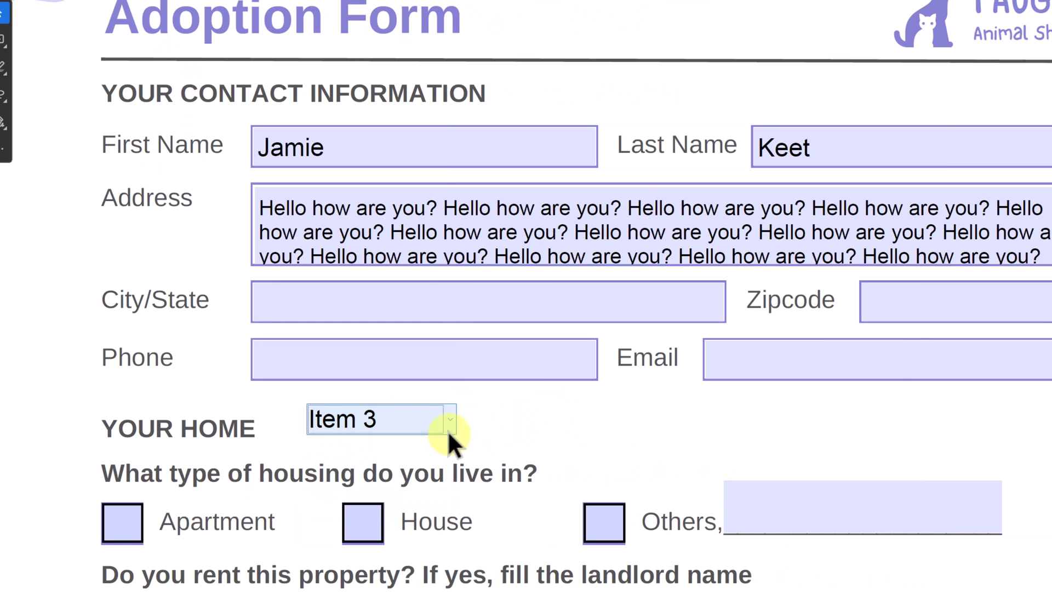
click(449, 422)
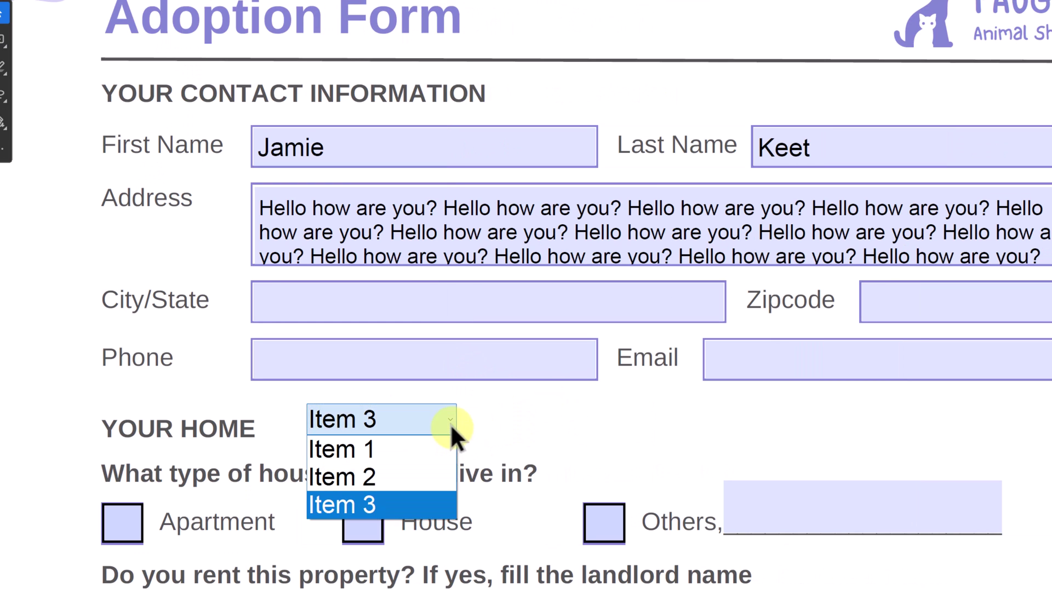
click(410, 471)
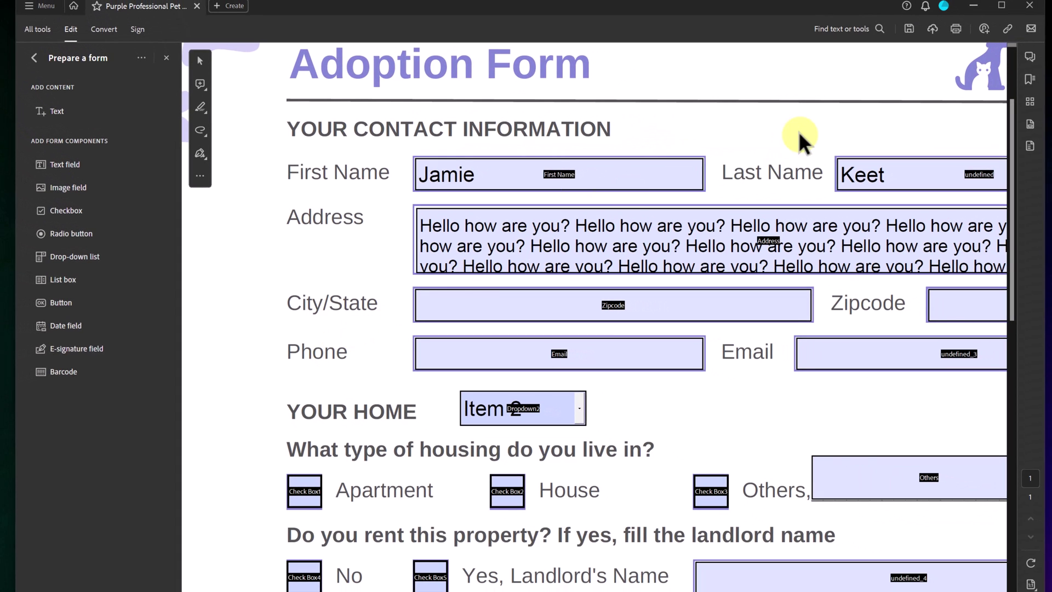
- Save the form to the Desktop as 'Purple3 Professional Pet Adoption Application Form' PDF
click(909, 27)
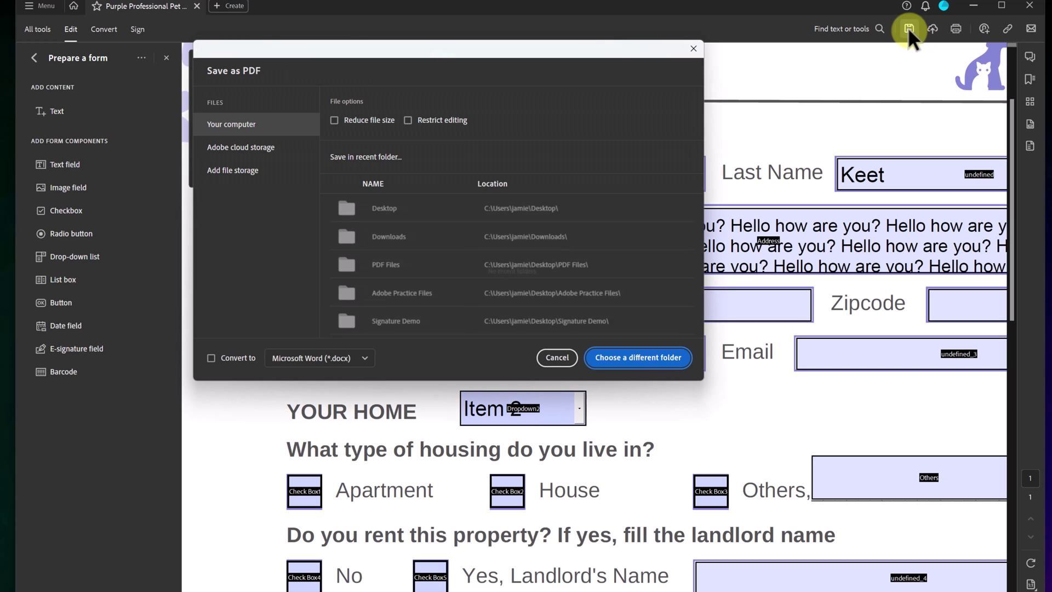
click(376, 208)
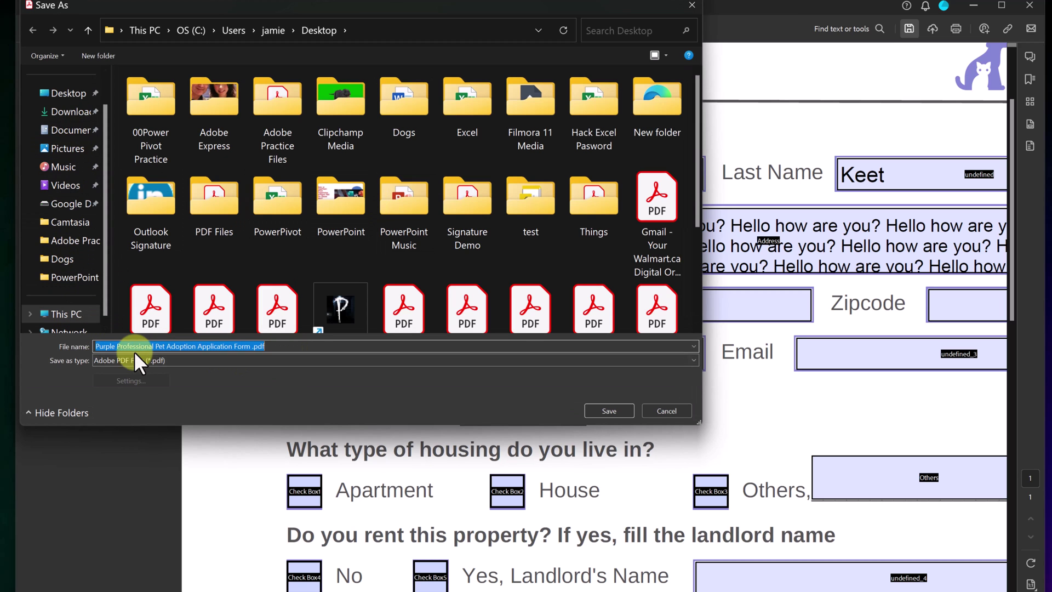
click(109, 346)
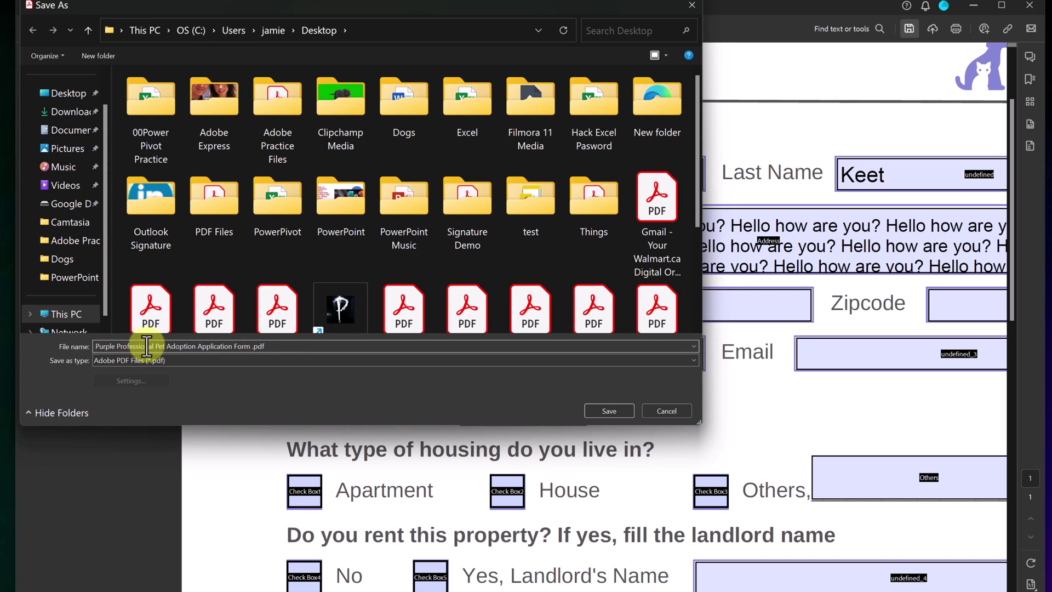
text(3)
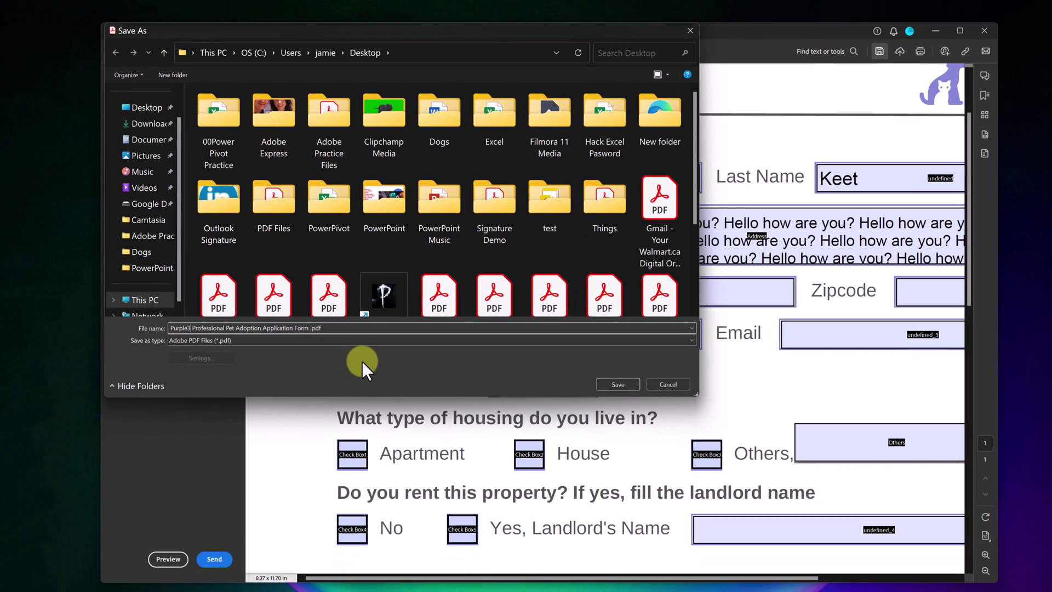
click(146, 107)
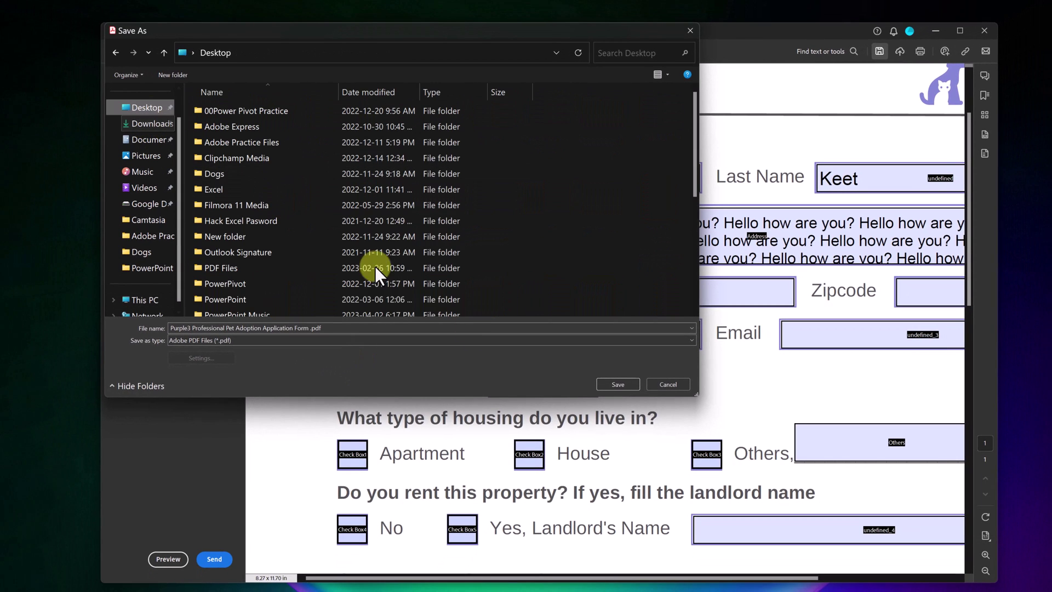
click(619, 381)
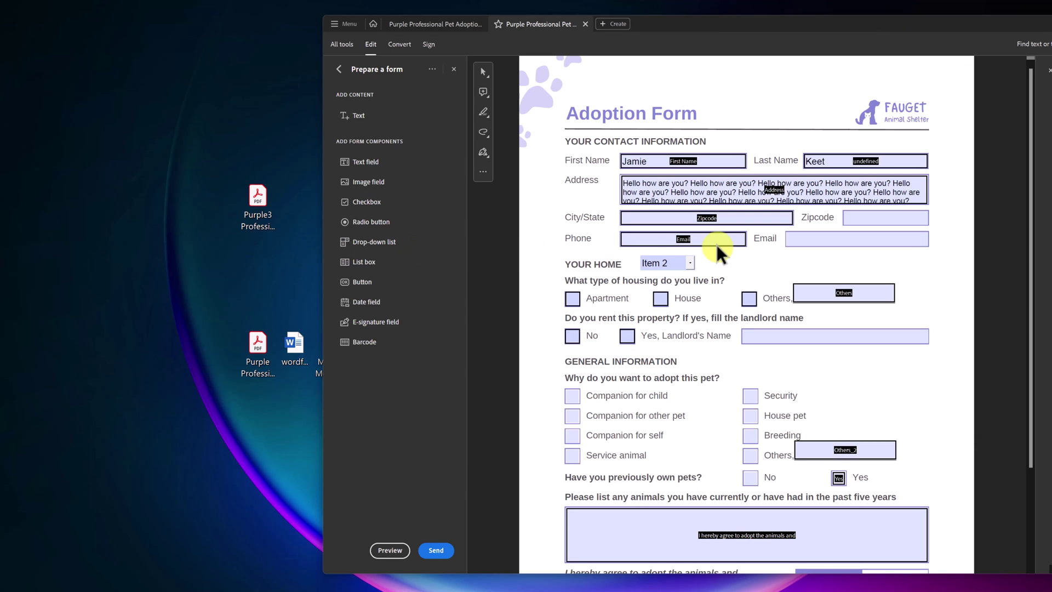
- Open the Purple3 adoption PDF in Chrome and tick the Apartment housing option
click(883, 218)
drag(1049, 101, 624, 47)
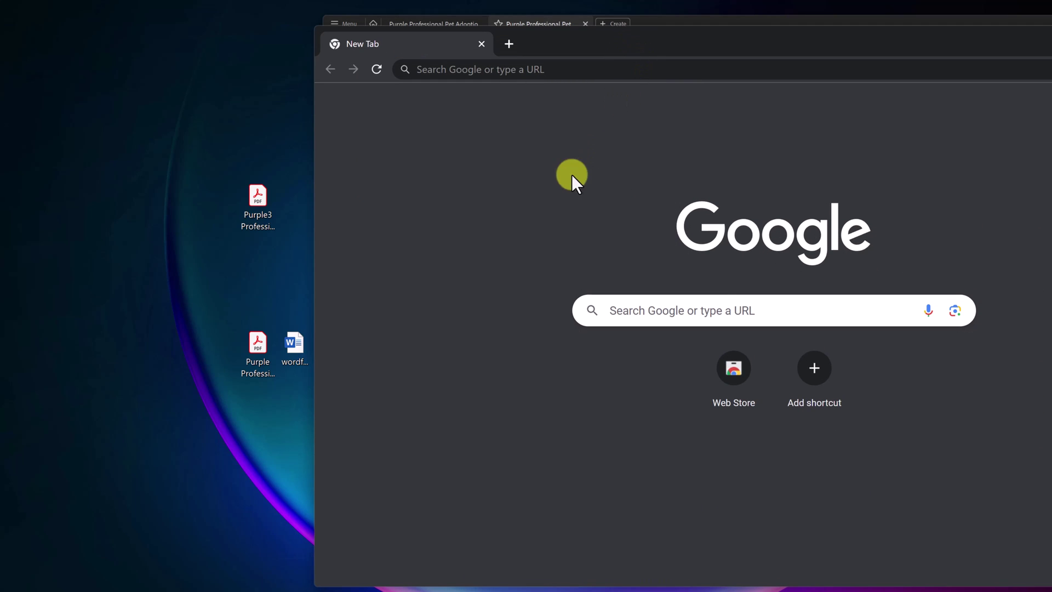
drag(258, 197, 557, 224)
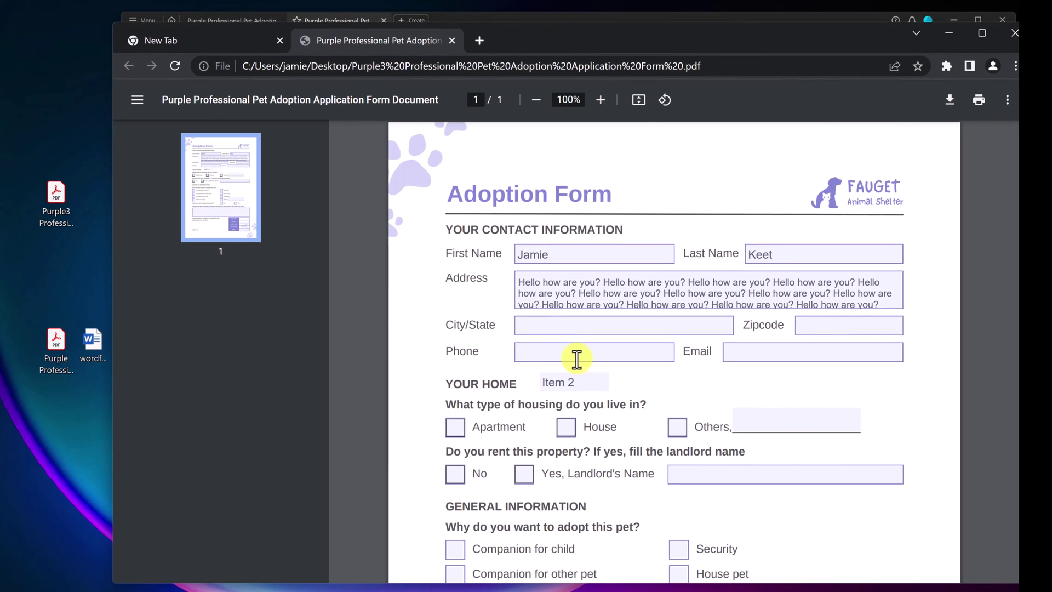
scroll(723, 395, down, 1)
click(455, 352)
scroll(526, 380, up, 1)
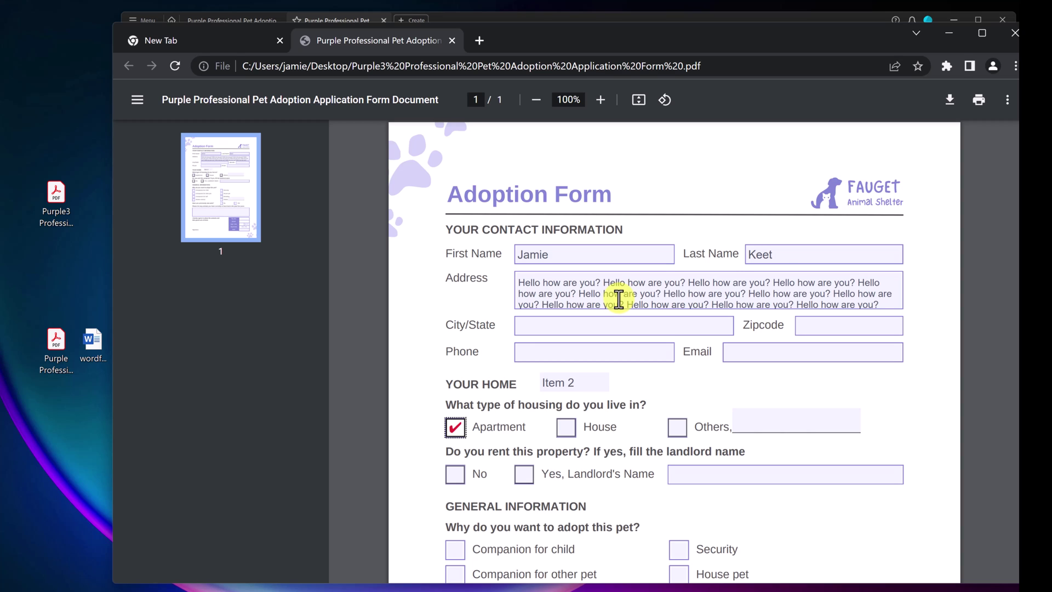
- Replace the First Name with a new test name and set YOUR HOME to Item 1
click(553, 254)
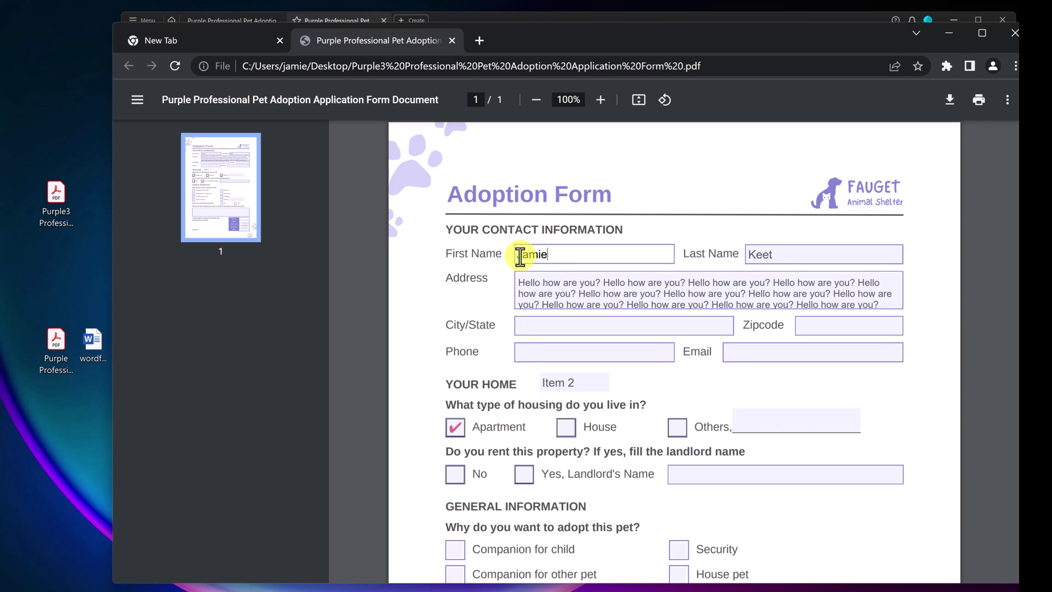
drag(548, 255, 514, 252)
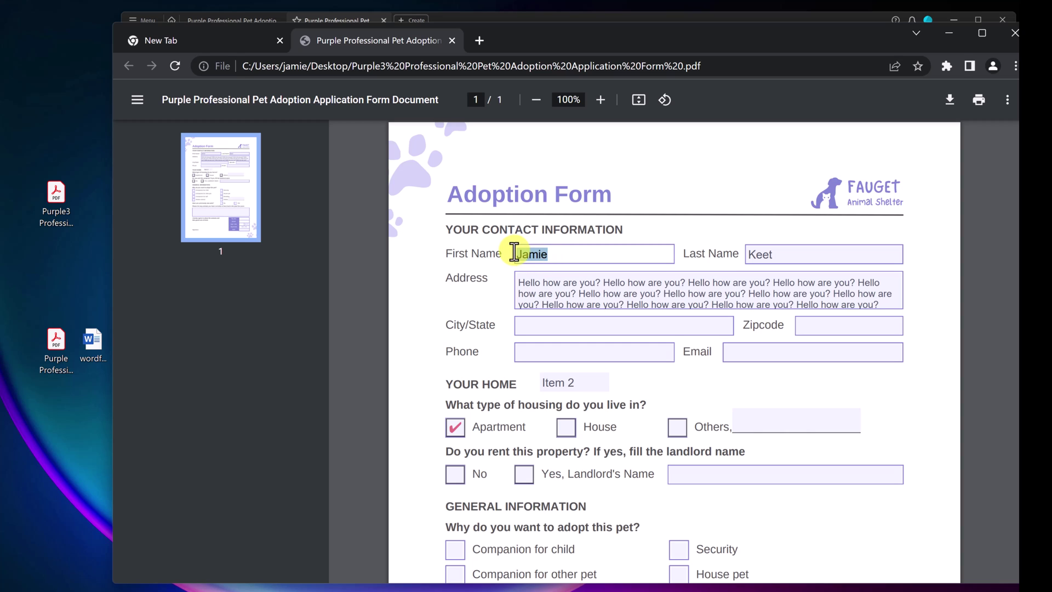
text(Nik)
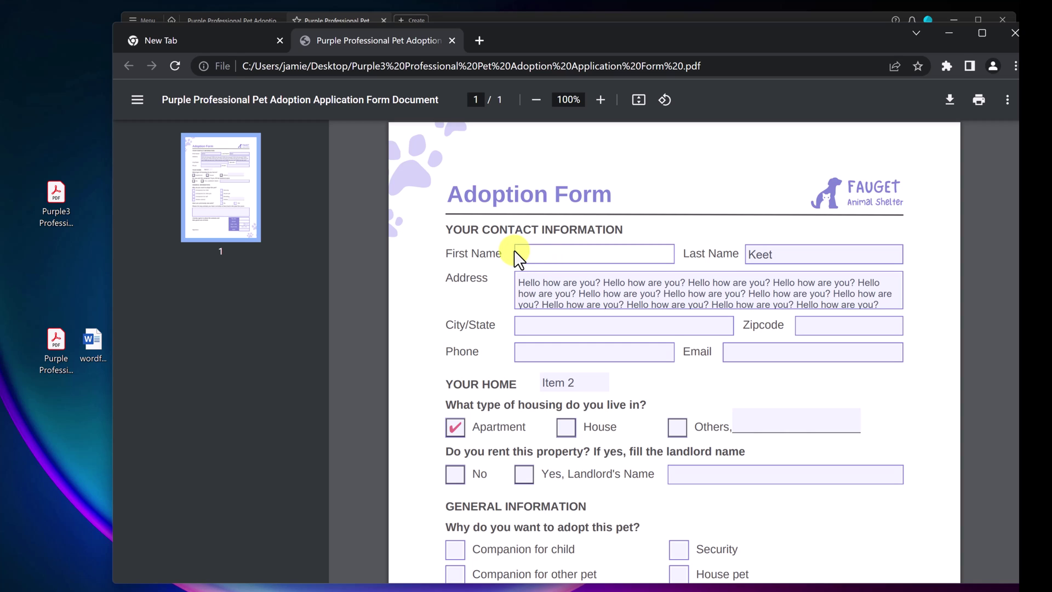
text(egan)
click(564, 298)
click(601, 383)
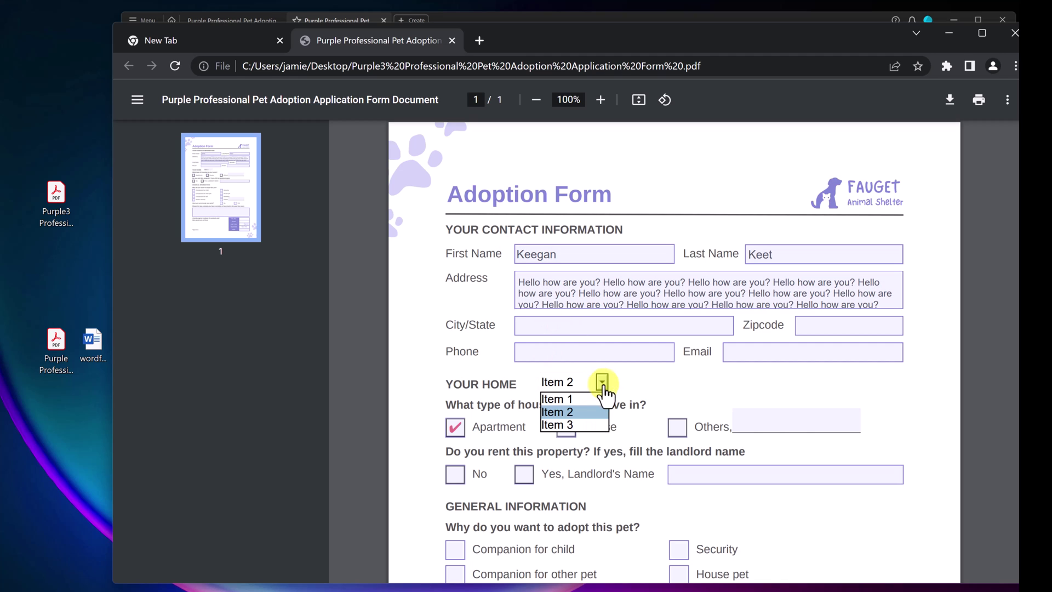
click(572, 406)
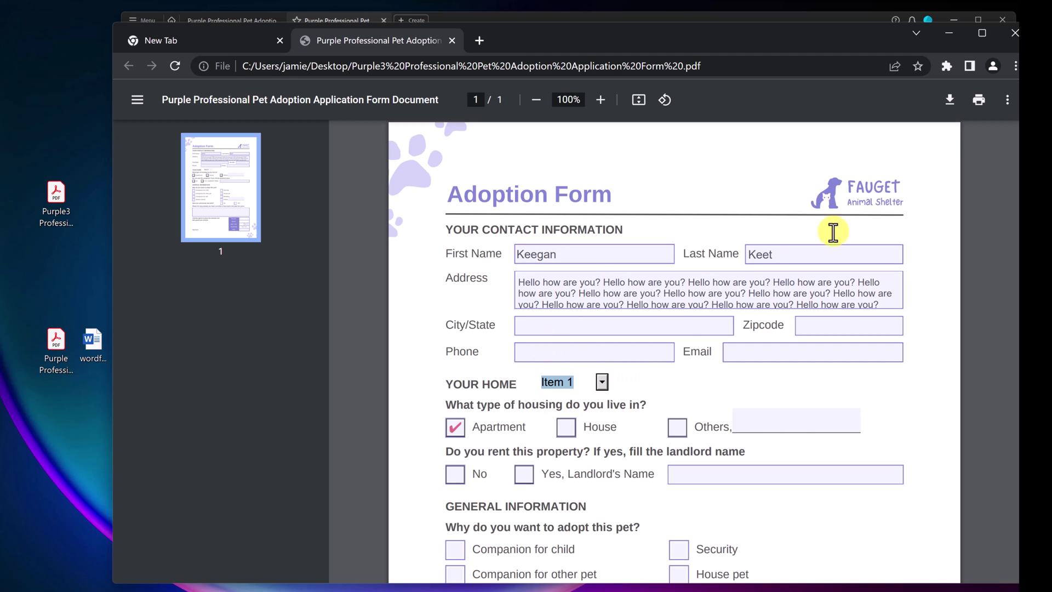
- Bring up the filled form's download options, then dismiss them without downloading
click(952, 103)
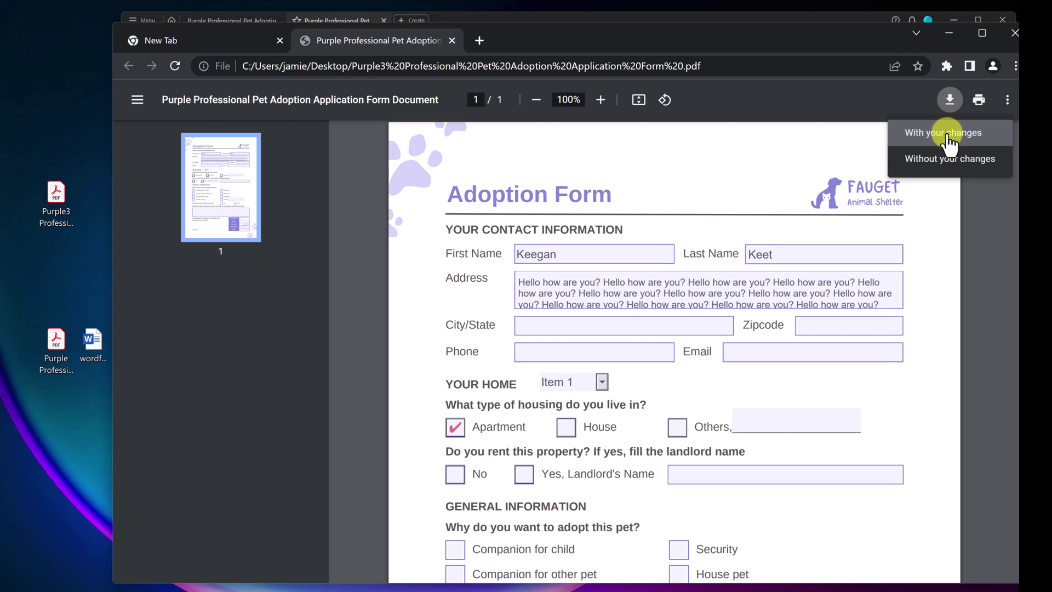
click(360, 268)
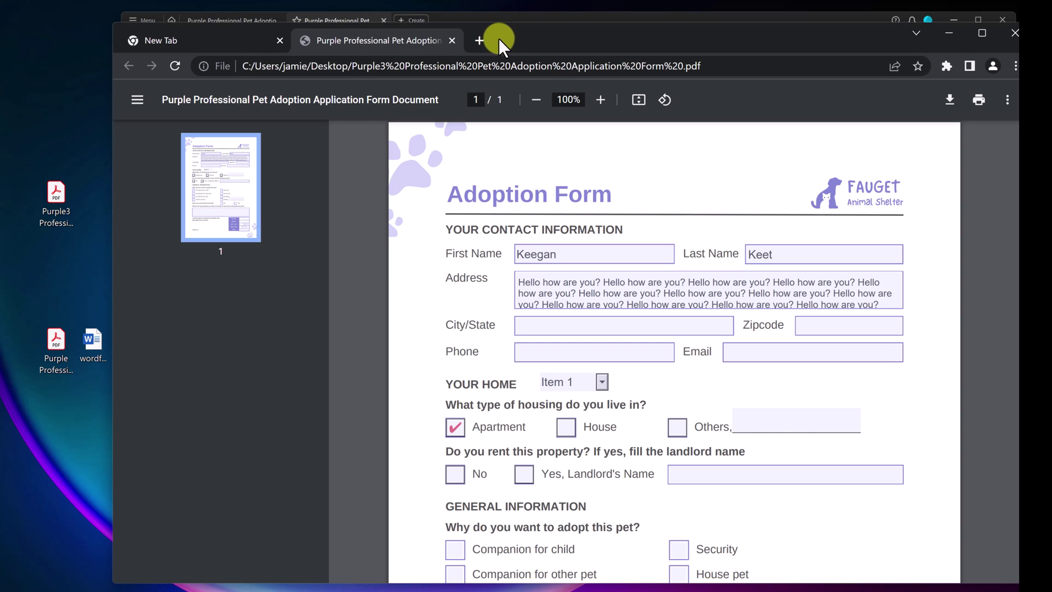
drag(499, 39, 577, 36)
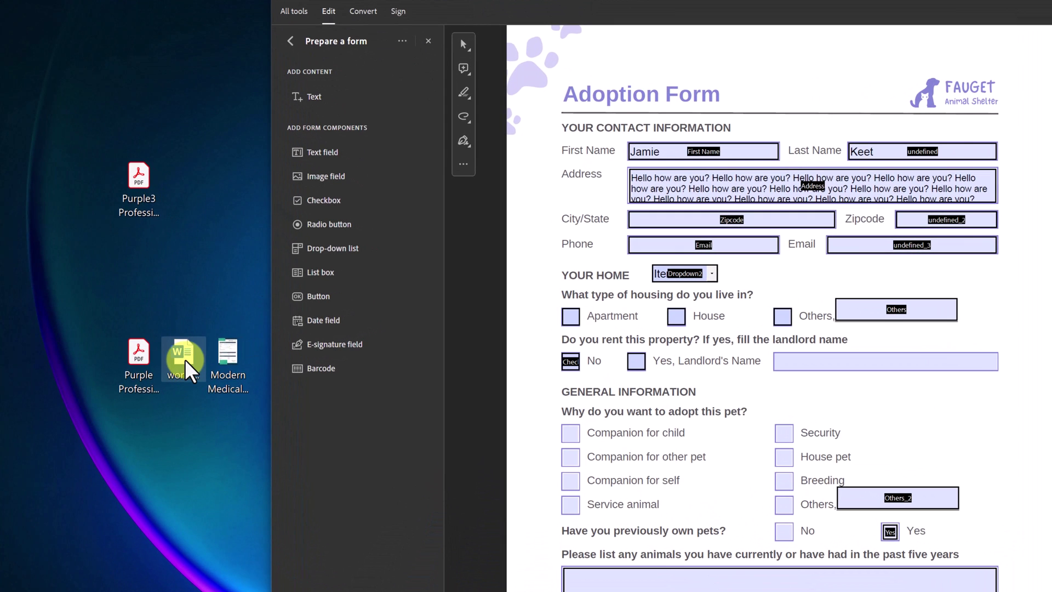
double_click(180, 354)
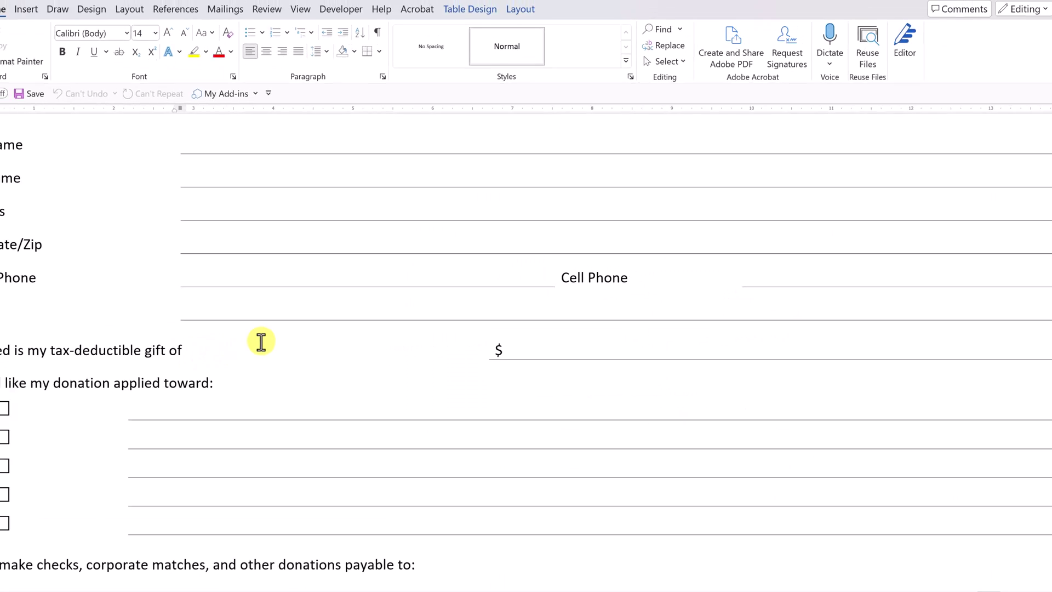
scroll(301, 310, down, 5)
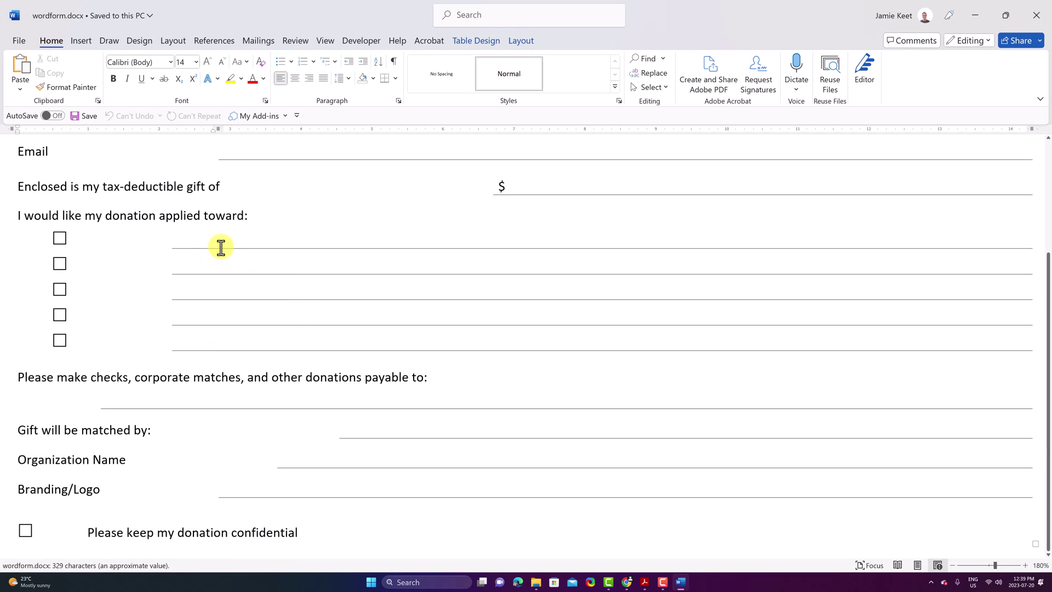
scroll(254, 276, up, 3)
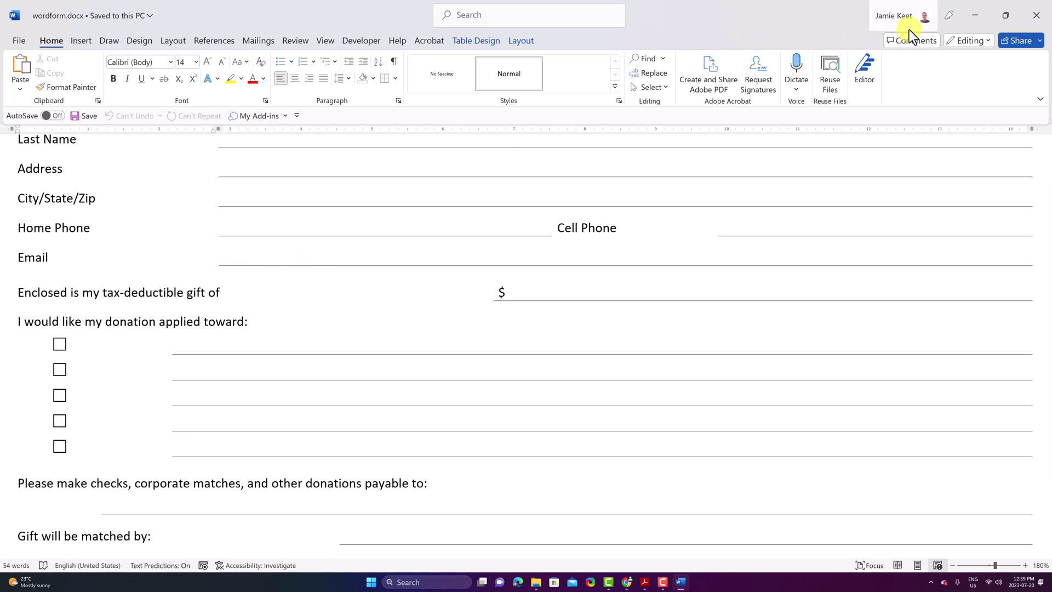
click(1032, 15)
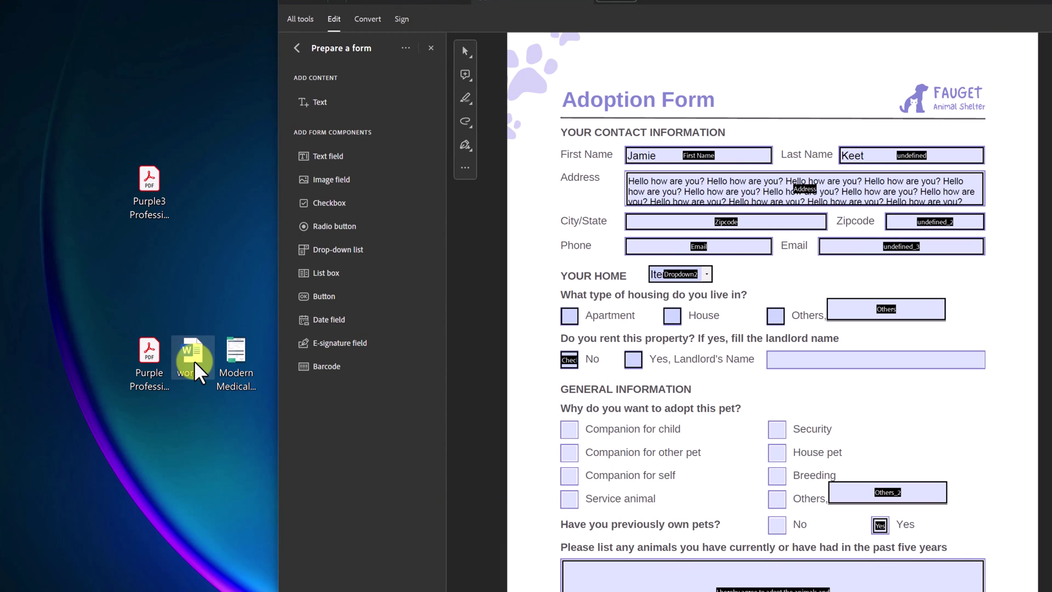
- Open the Word donation form in Acrobat, save it as wordform.pdf, and create a form
drag(193, 360, 520, 362)
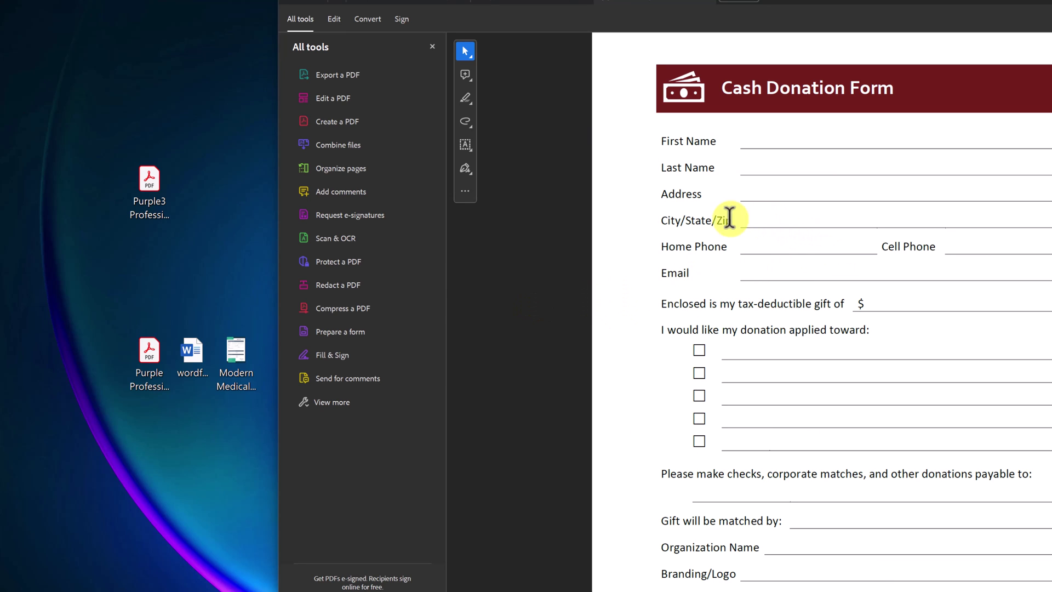
click(355, 334)
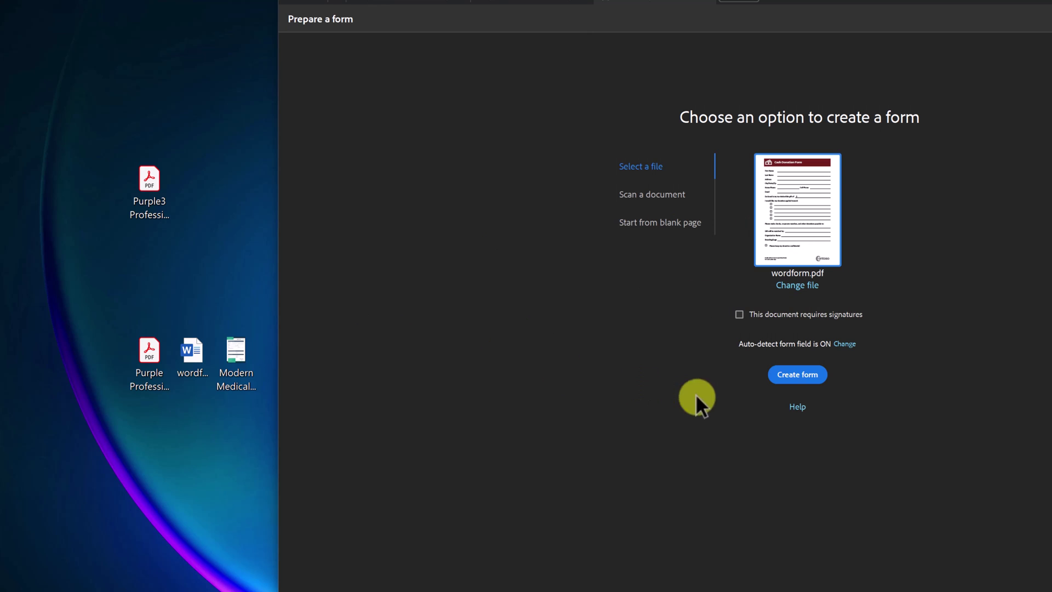
click(802, 376)
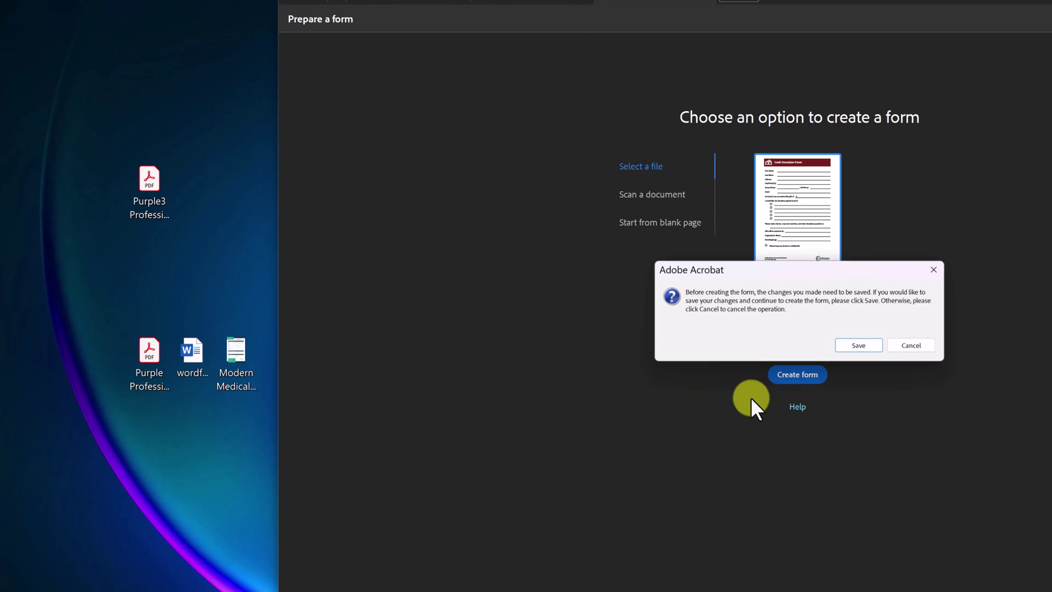
click(859, 345)
click(896, 406)
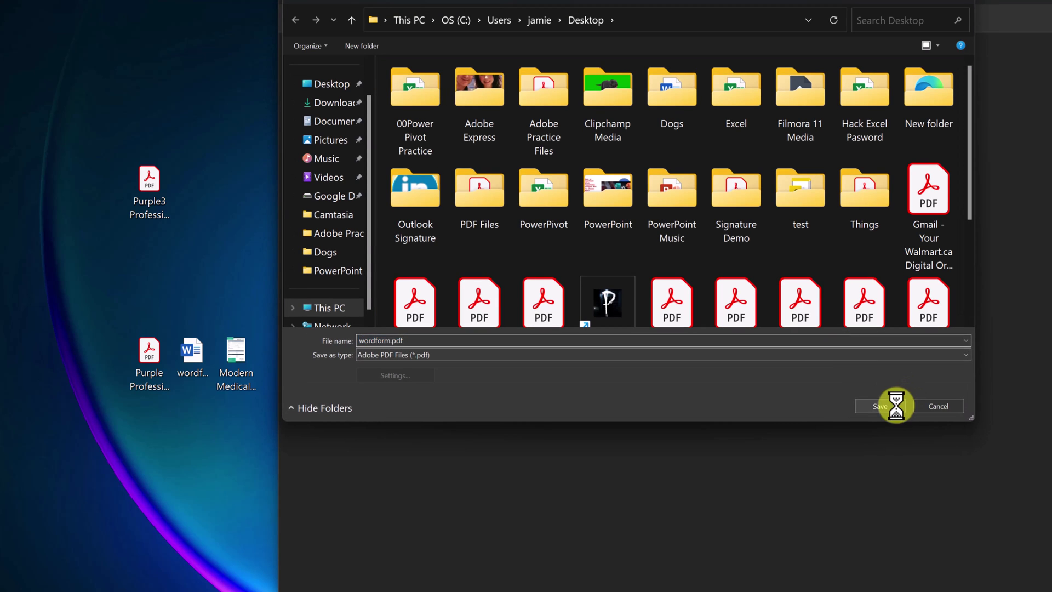
click(546, 290)
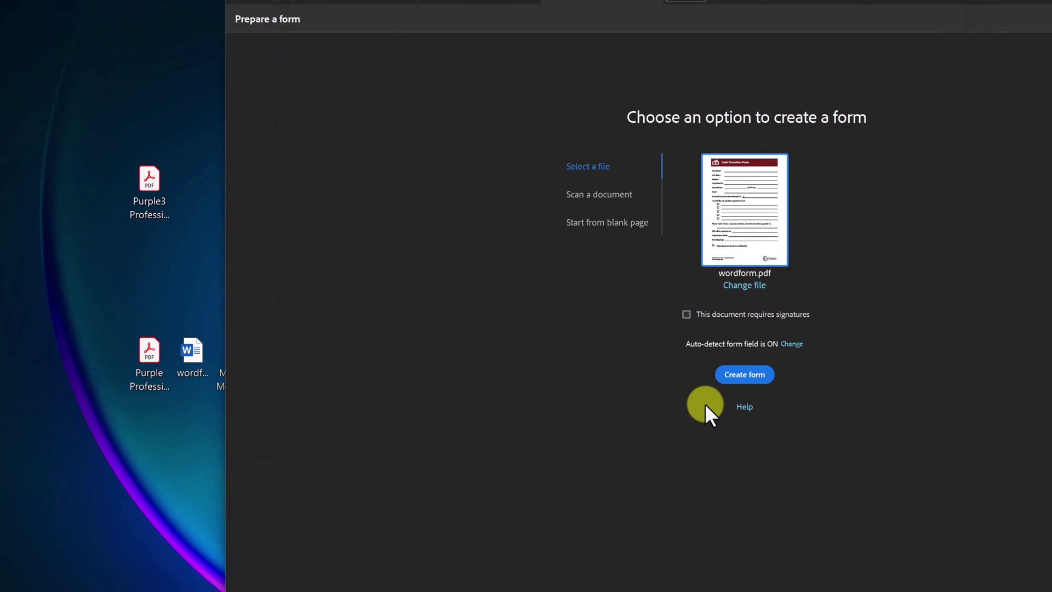
click(676, 389)
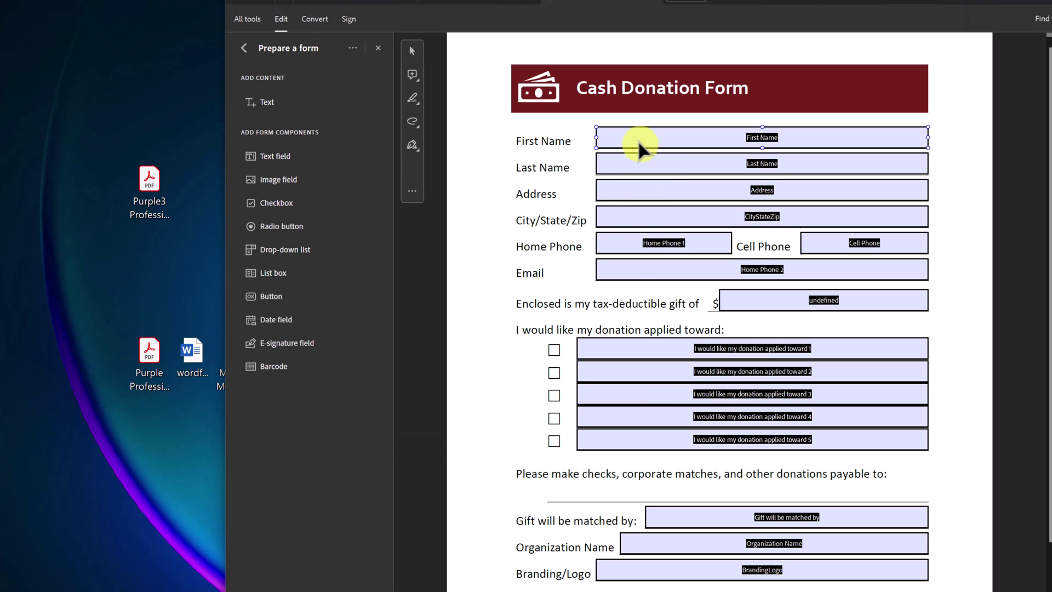
- Preview the form and type test text 'ddfgd' into the Address field
click(637, 136)
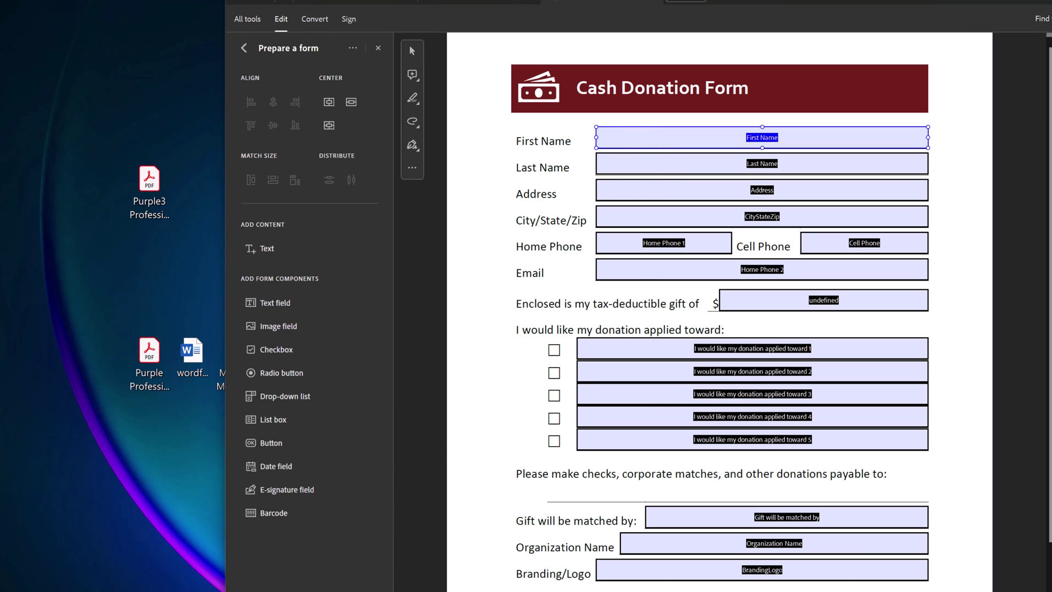
click(685, 2)
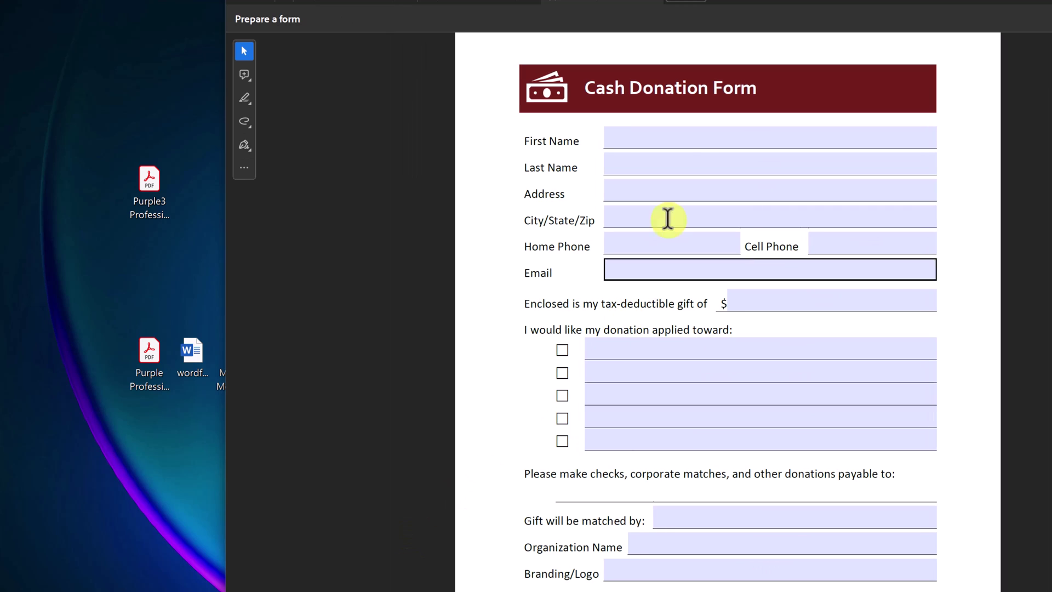
click(634, 164)
click(634, 188)
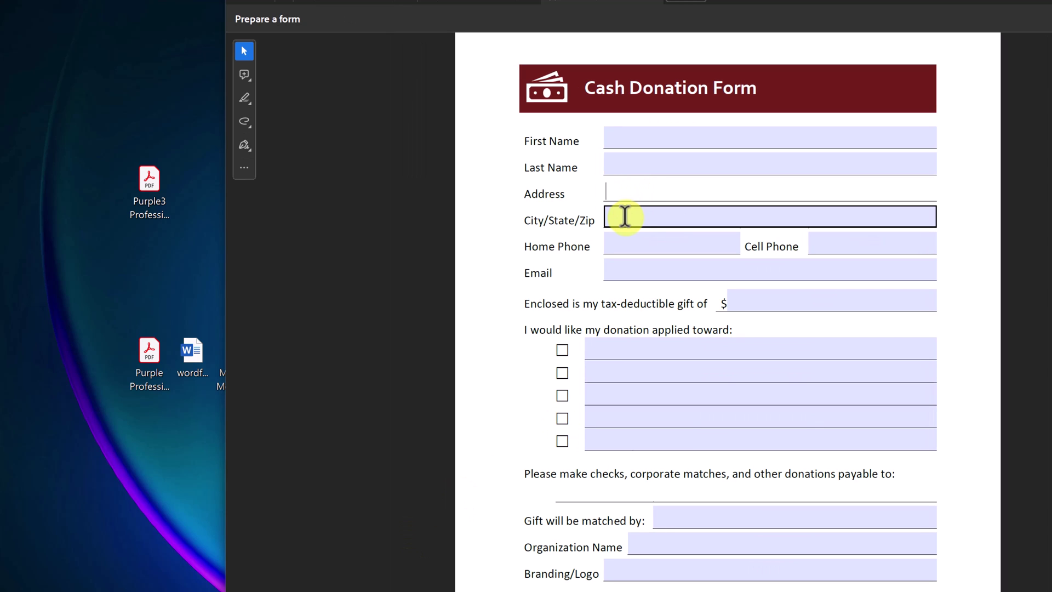
text(ddfgd)
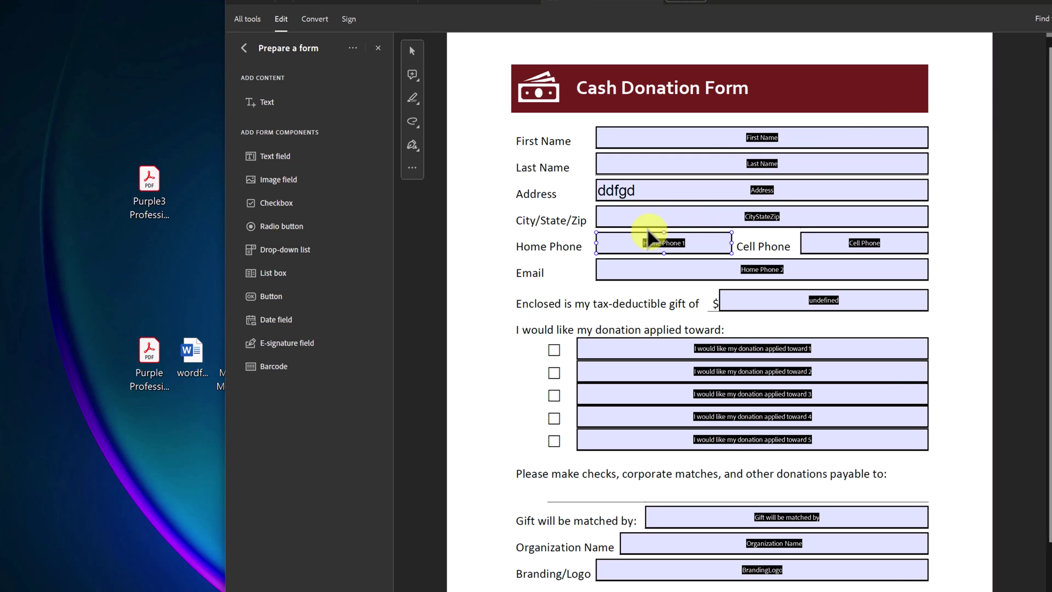
drag(756, 3, 781, 7)
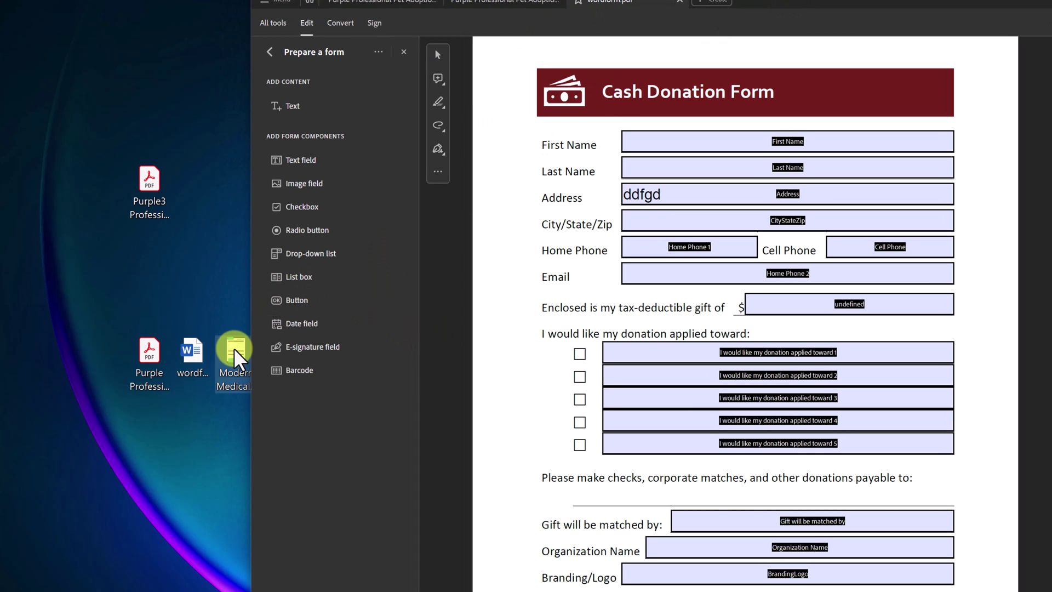
- Open the Modern Medical Members image in Acrobat and run text recognition on the page
double_click(234, 348)
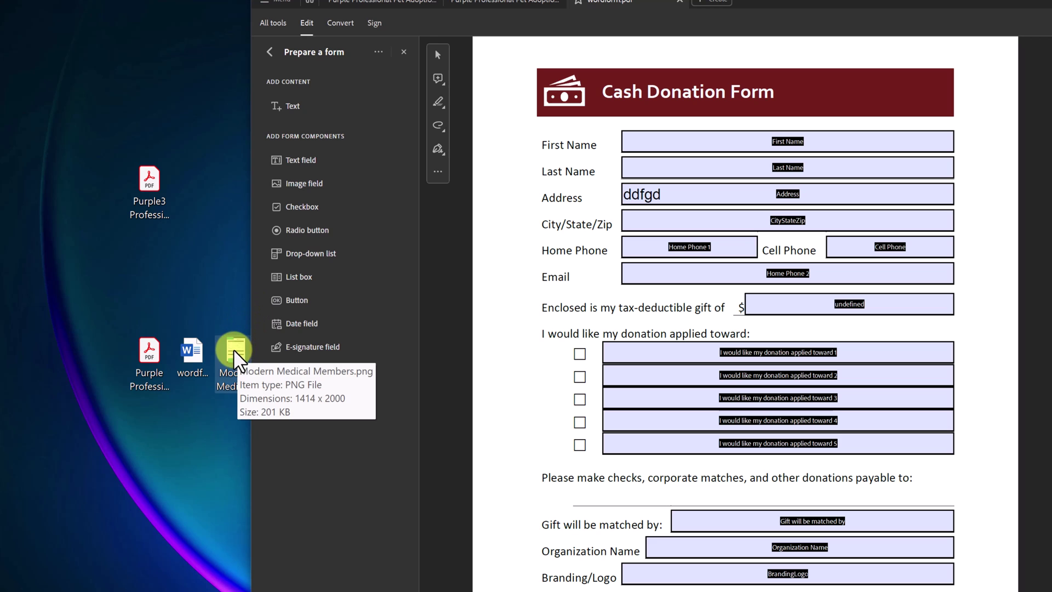
drag(231, 348, 479, 337)
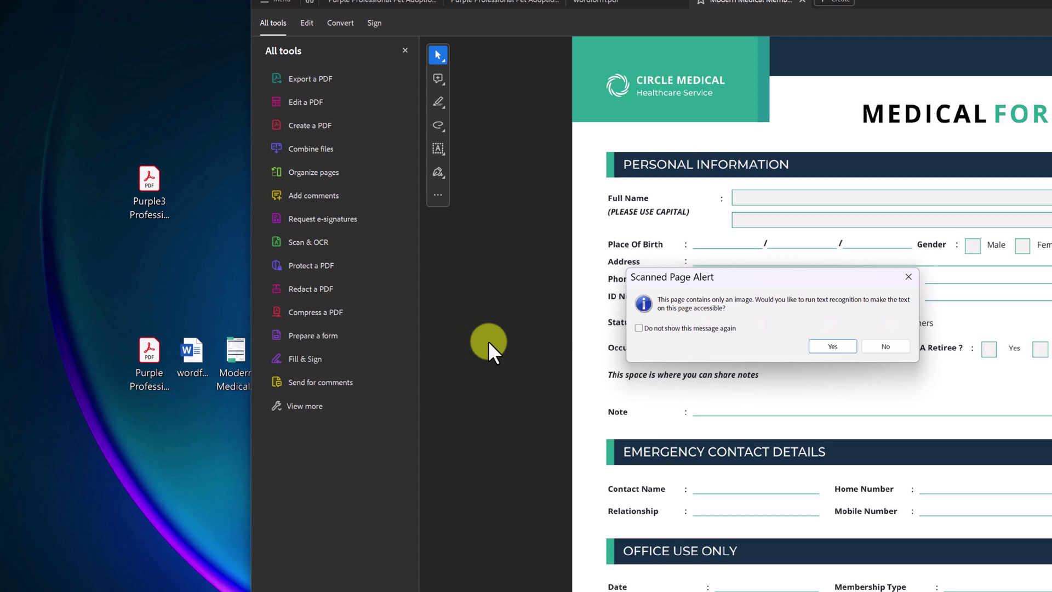
click(826, 345)
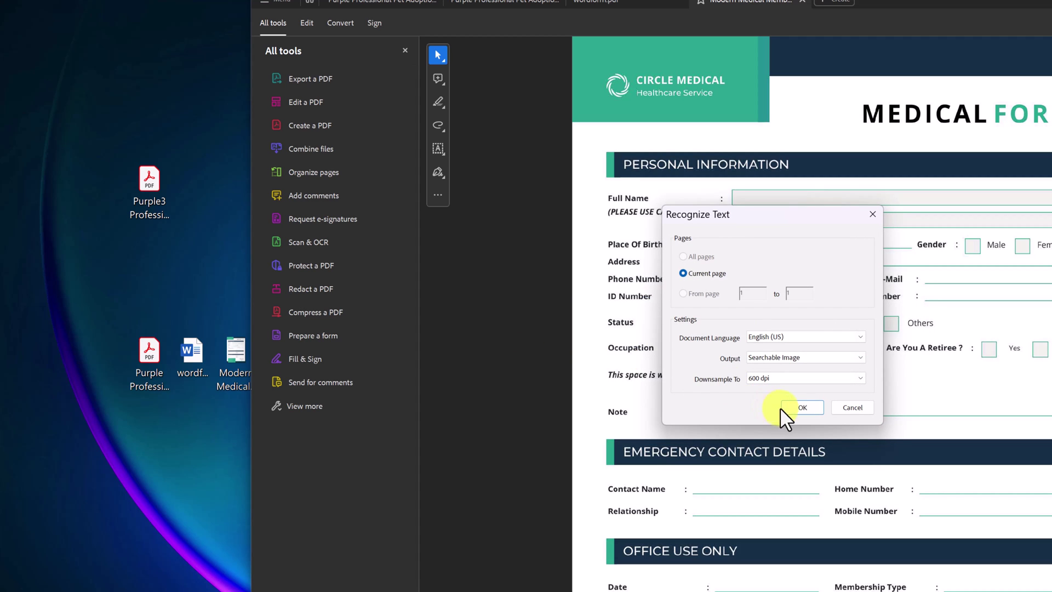
click(807, 406)
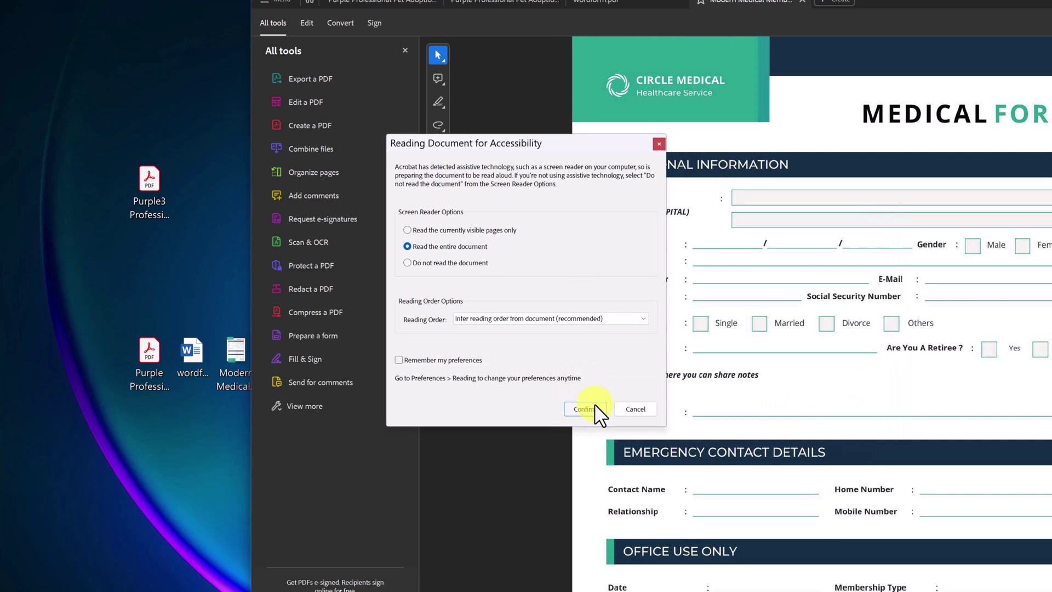
click(596, 410)
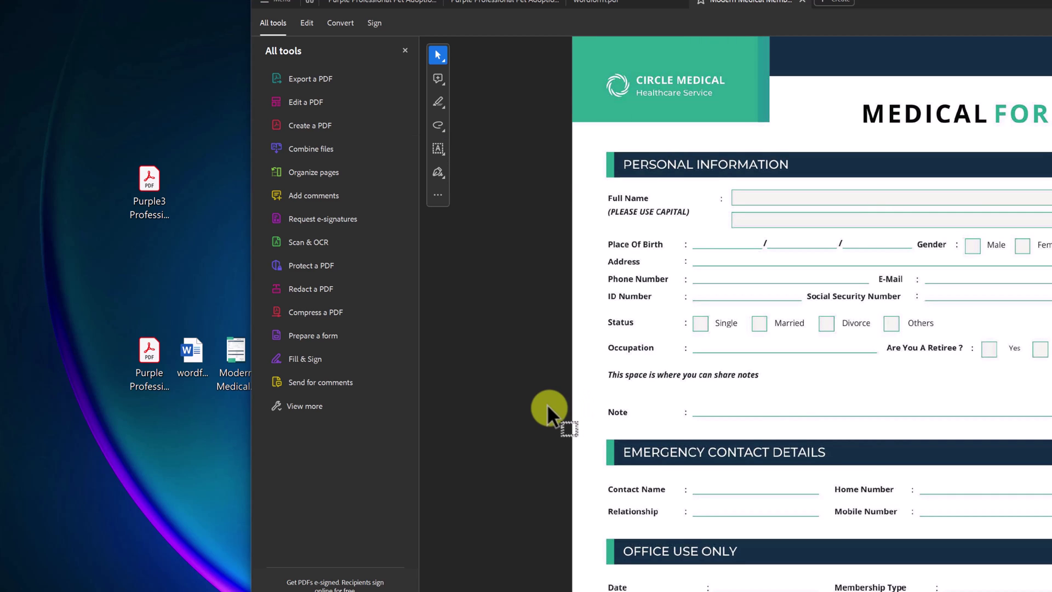
- Create a form from the document, saving it as Modern Medical Members.pdf
click(323, 342)
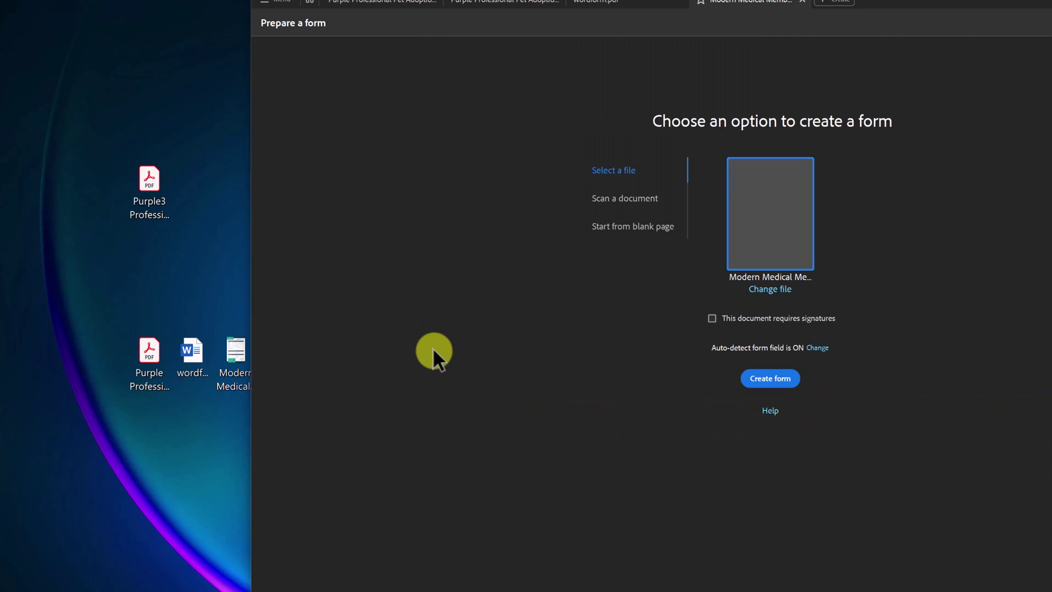
click(767, 383)
click(832, 350)
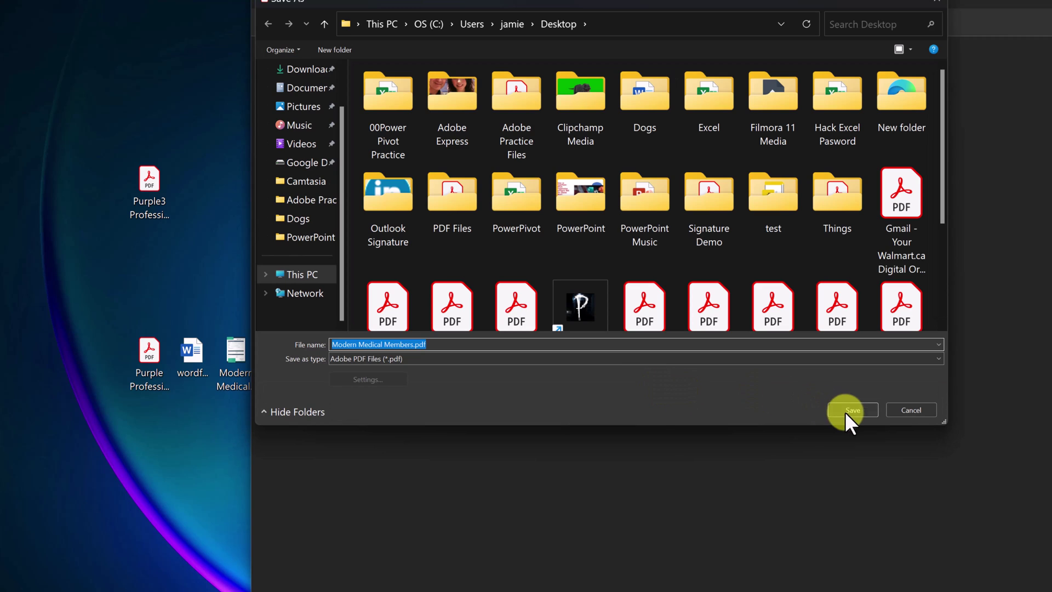
click(846, 411)
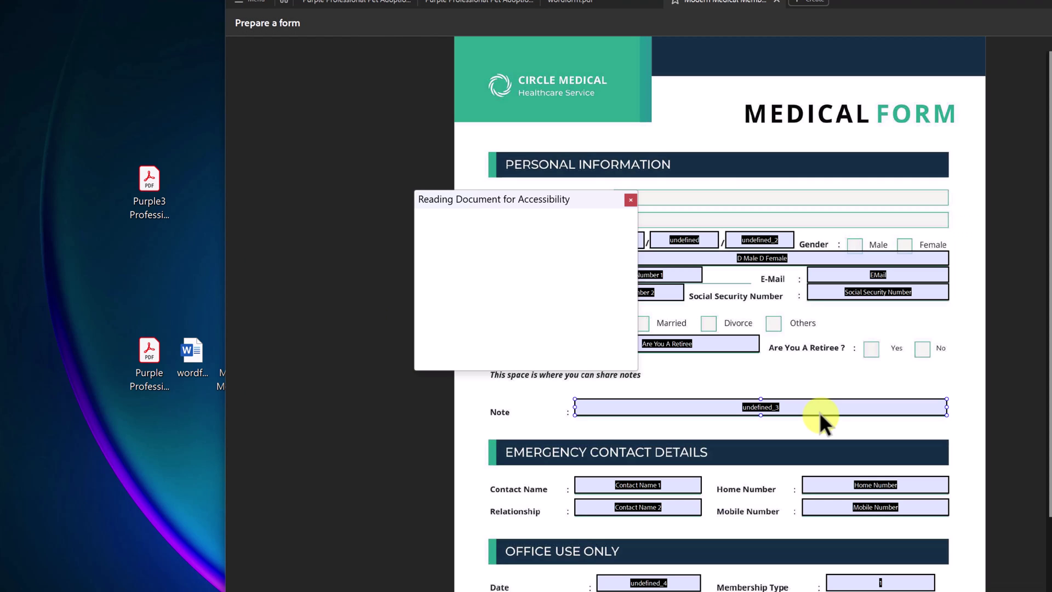
- Add a text field (Text1) in the Full Name row and a checkbox beside Single
click(630, 197)
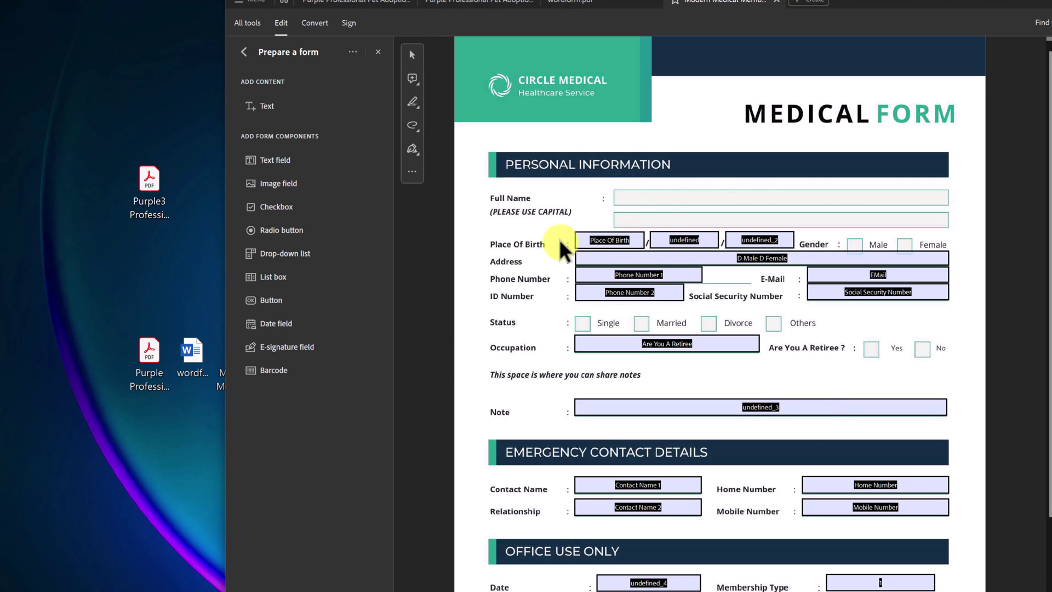
click(642, 197)
click(277, 160)
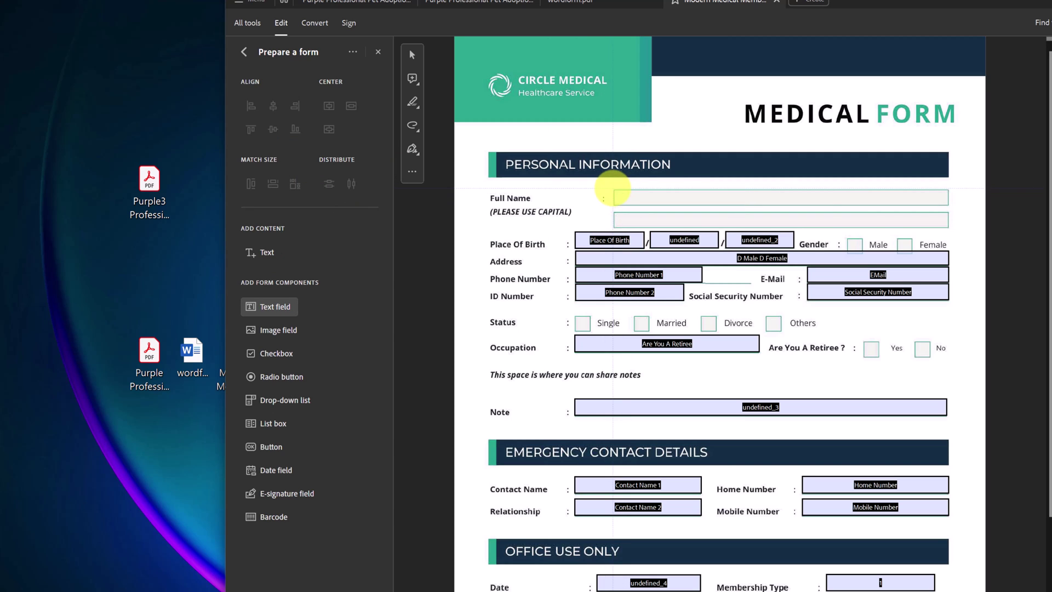
click(613, 189)
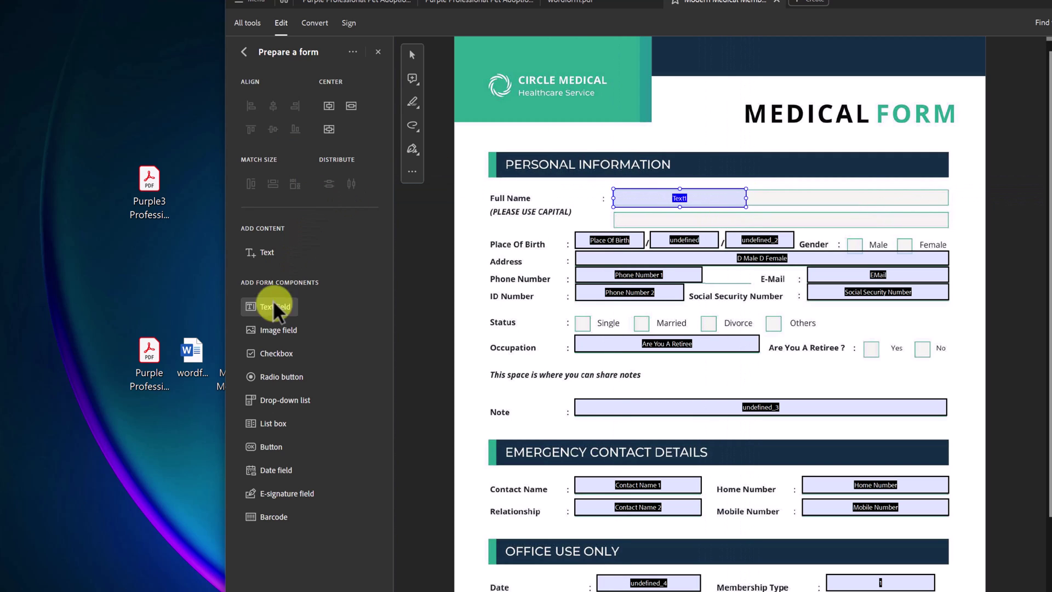
click(276, 351)
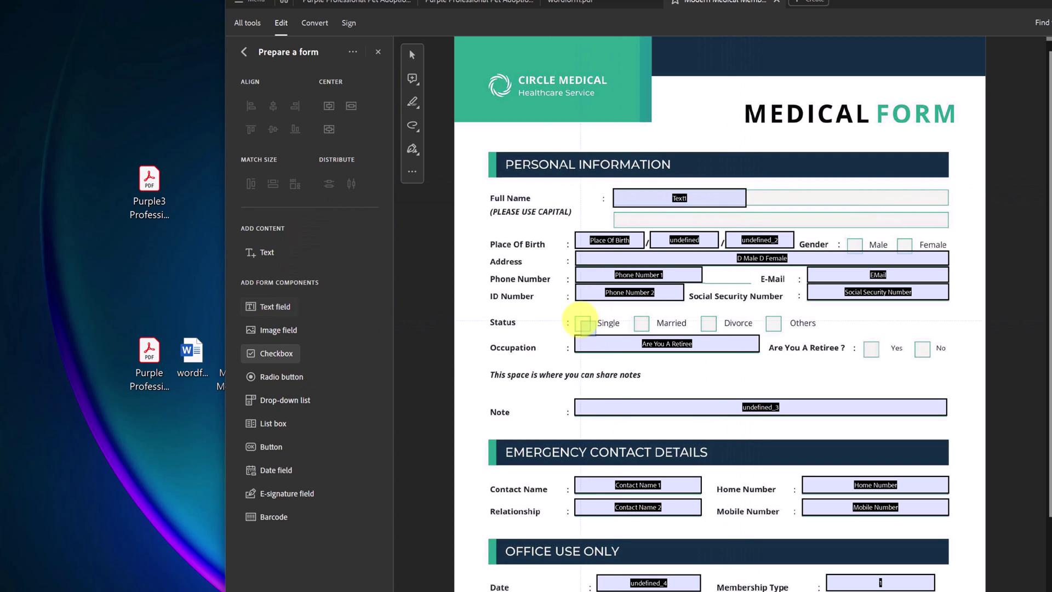
click(583, 323)
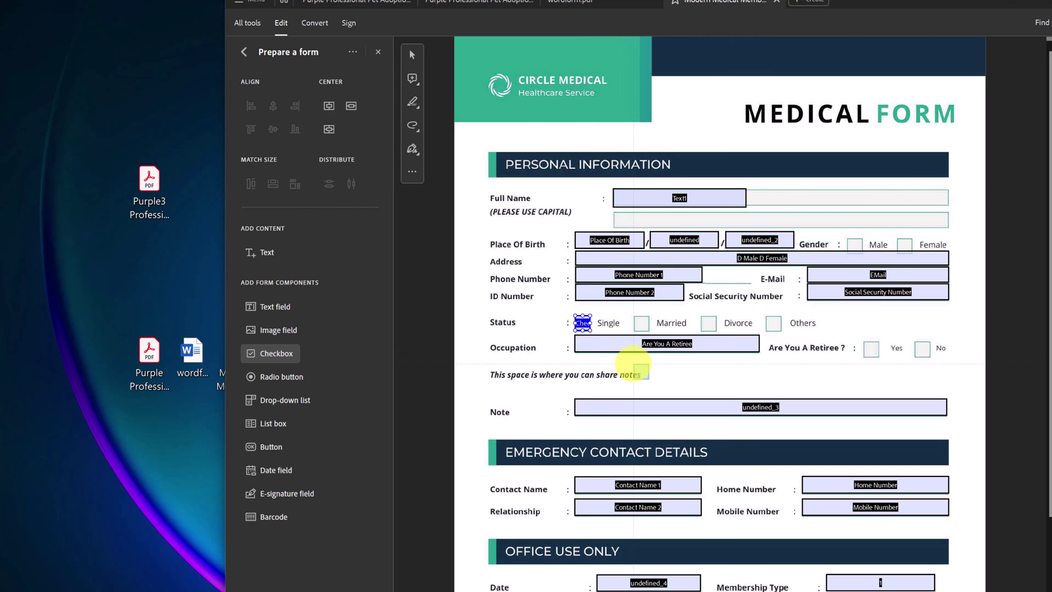